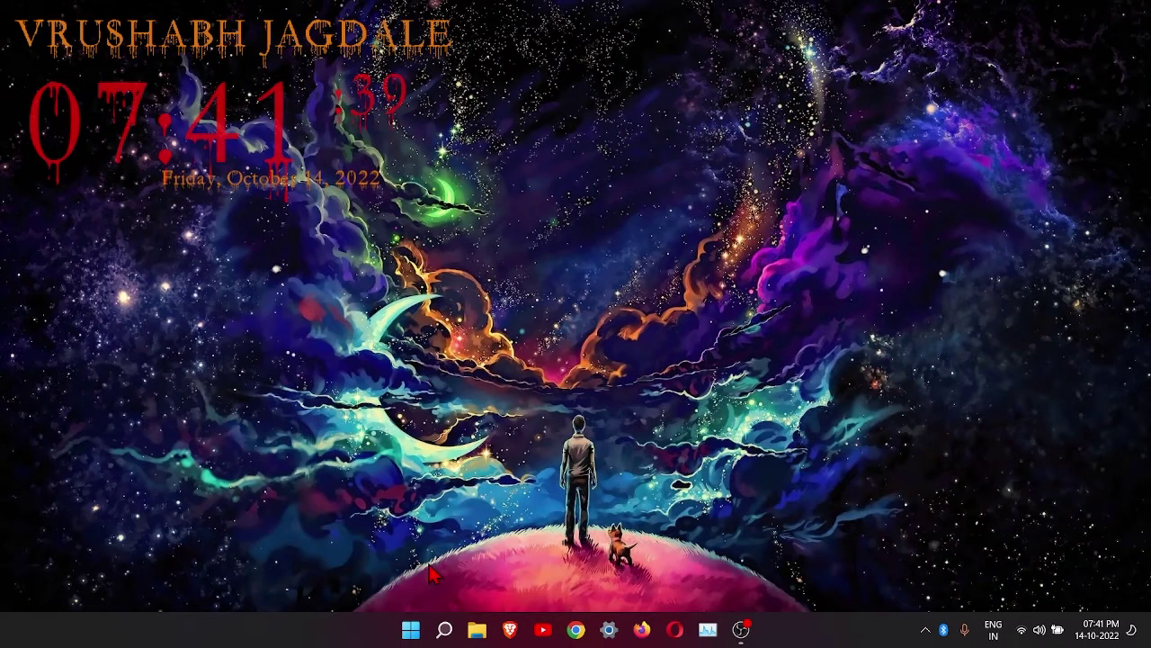
- Launch NukeX11.1v1 and maximize its window with the Viewer1 node enlarged in the node graph
{"action": "left_click", "coordinate": [409, 630]}
{"action": "type", "text": "nukex11.1v1"}
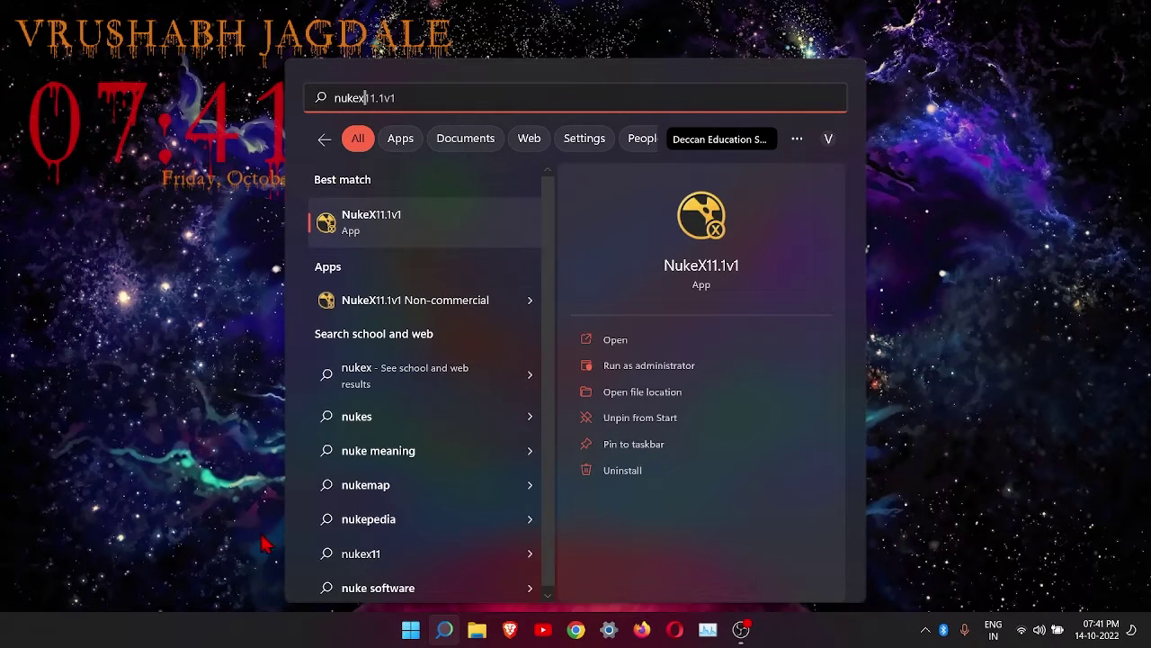
{"action": "left_click", "coordinate": [376, 236]}
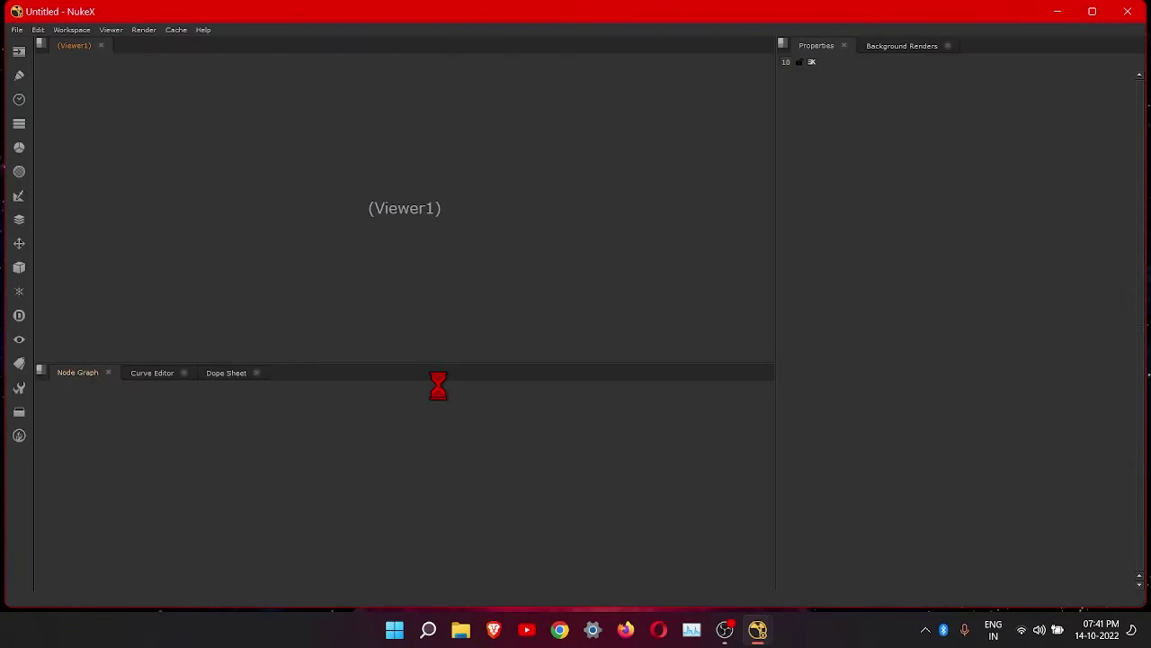
{"action": "left_click", "coordinate": [1094, 12]}
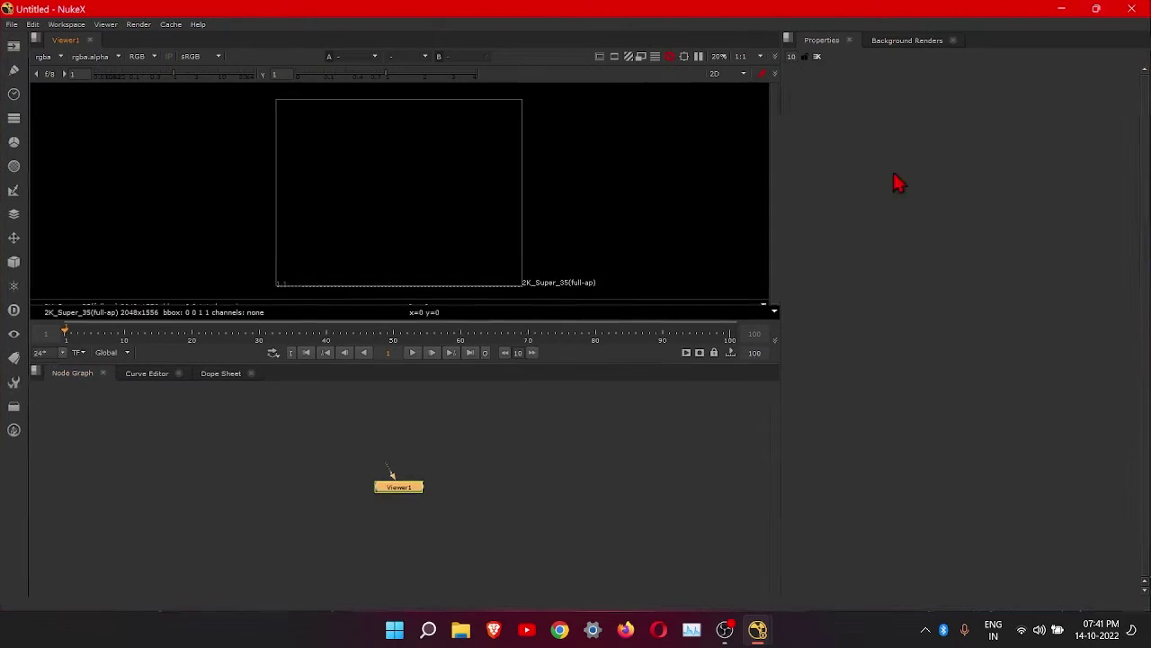
{"action": "middle_click_drag", "start_coordinate": [487, 457], "coordinate": [472, 502]}
{"action": "scroll", "coordinate": [390, 509], "scroll_direction": "up", "scroll_amount": 4}
{"action": "middle_click_drag", "start_coordinate": [415, 540], "coordinate": [436, 535]}
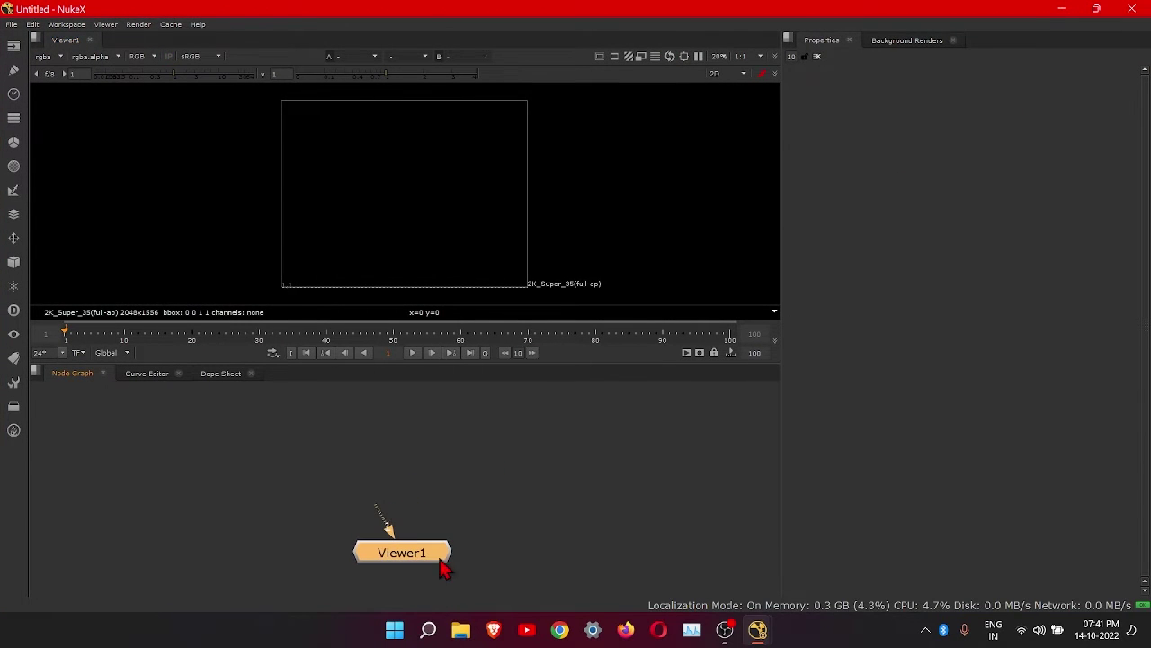
- Switch to File Explorer and open the Plate folder inside TYBSC, Nuke, MattePaint
{"action": "left_click", "coordinate": [461, 630]}
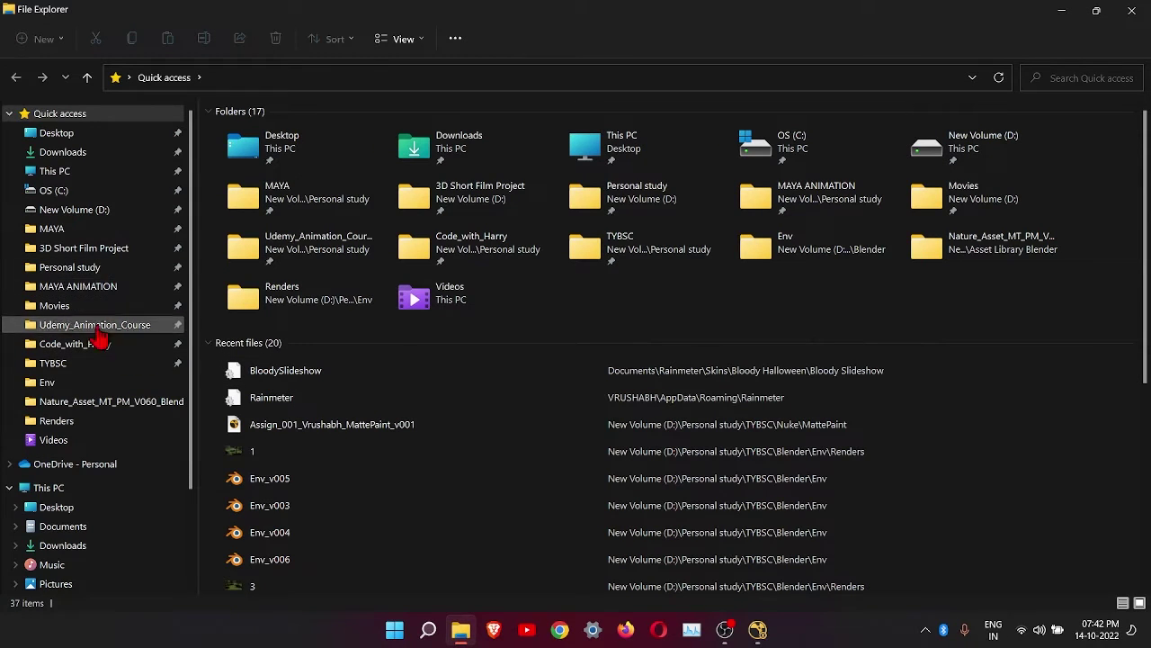
{"action": "left_click", "coordinate": [90, 363]}
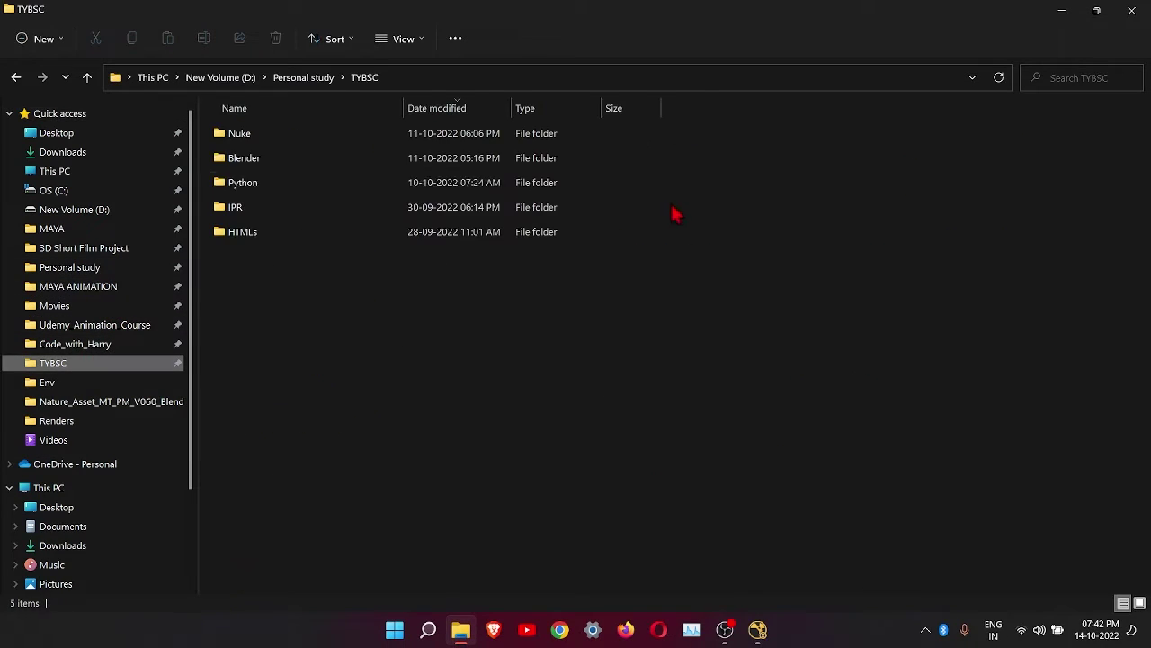
{"action": "double_click", "coordinate": [286, 134]}
{"action": "double_click", "coordinate": [296, 159]}
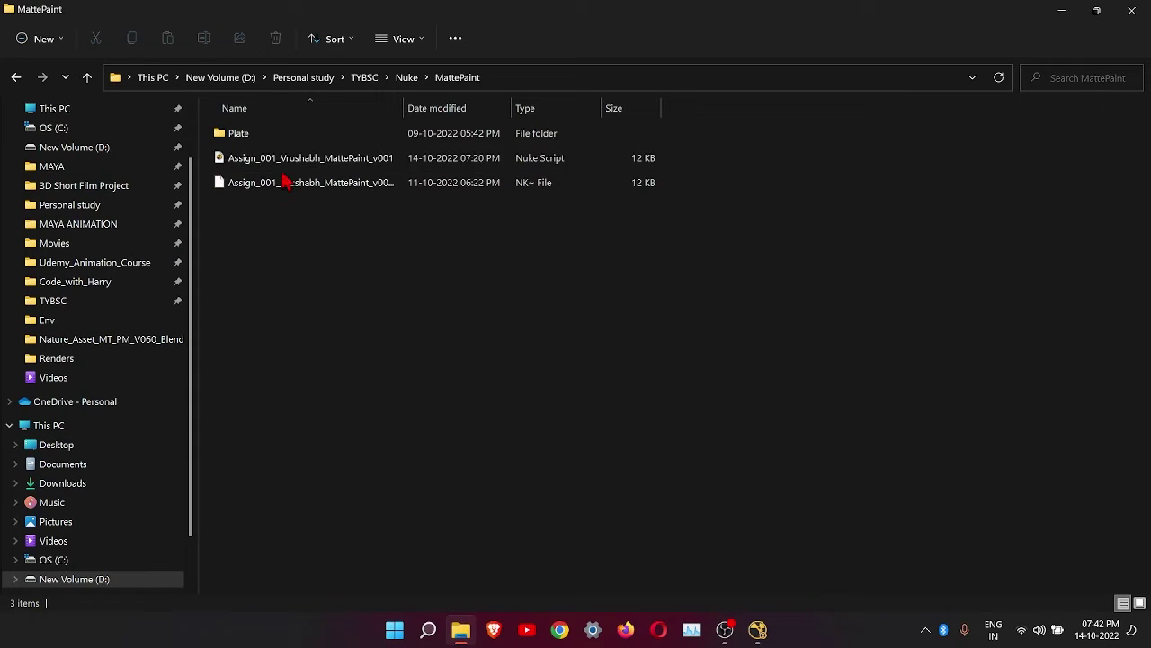
{"action": "double_click", "coordinate": [270, 135]}
- Look through the plate images from DMP_01 to DMP_06 in the image viewer and close it
{"action": "double_click", "coordinate": [250, 151]}
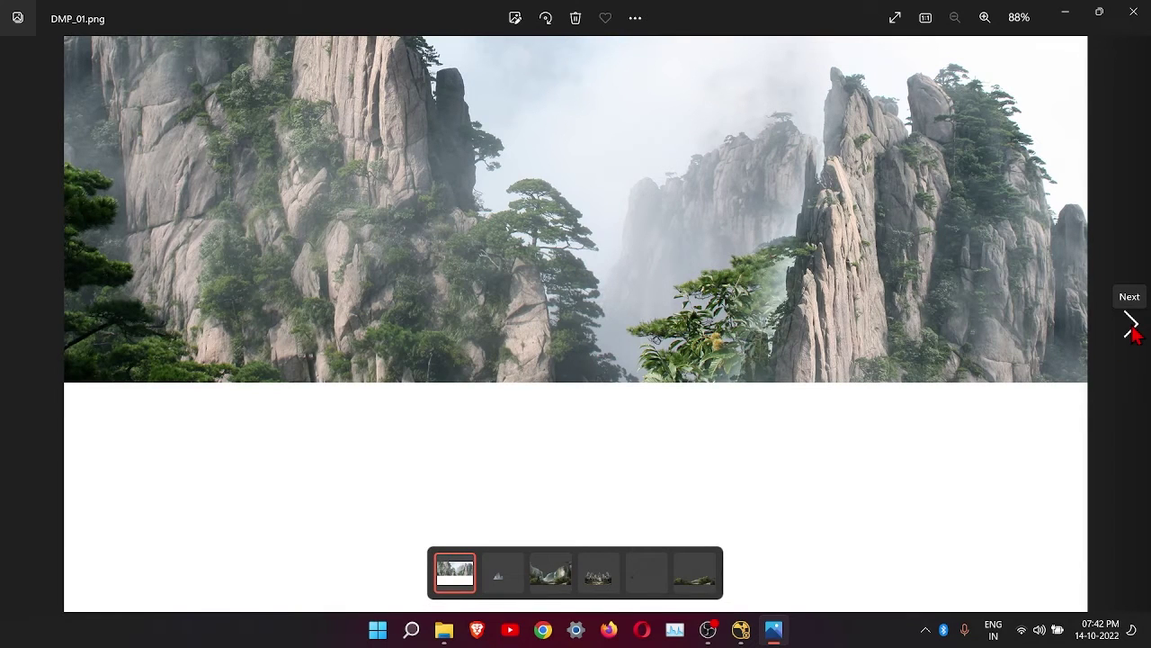
{"action": "left_click", "coordinate": [1131, 324]}
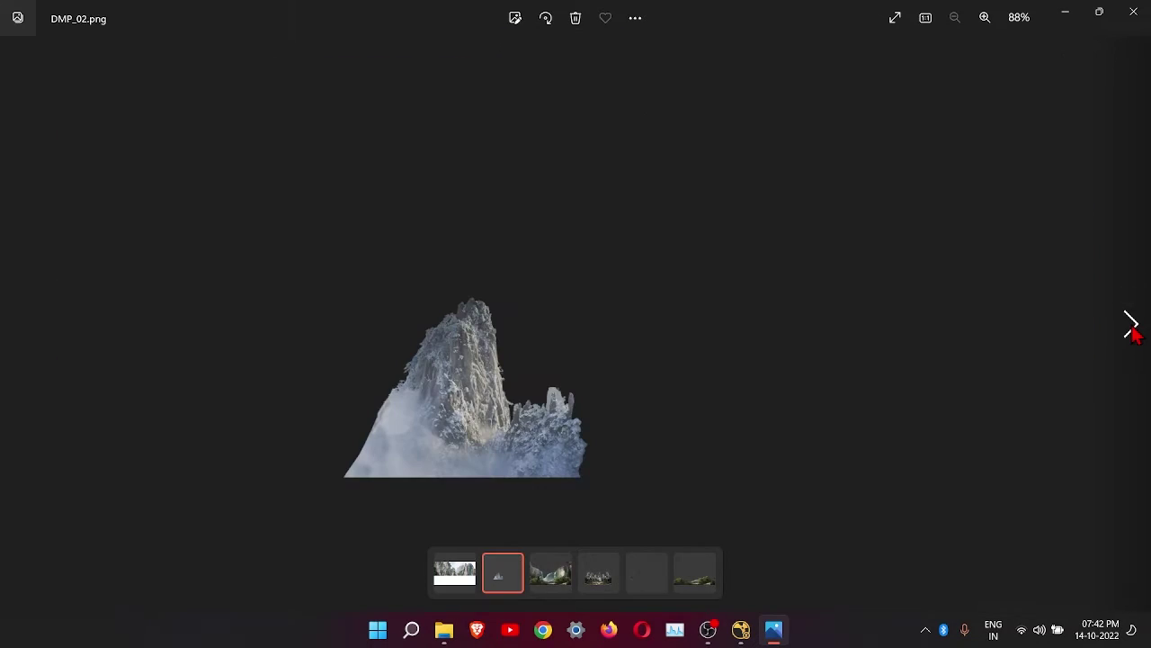
{"action": "left_click", "coordinate": [1130, 324]}
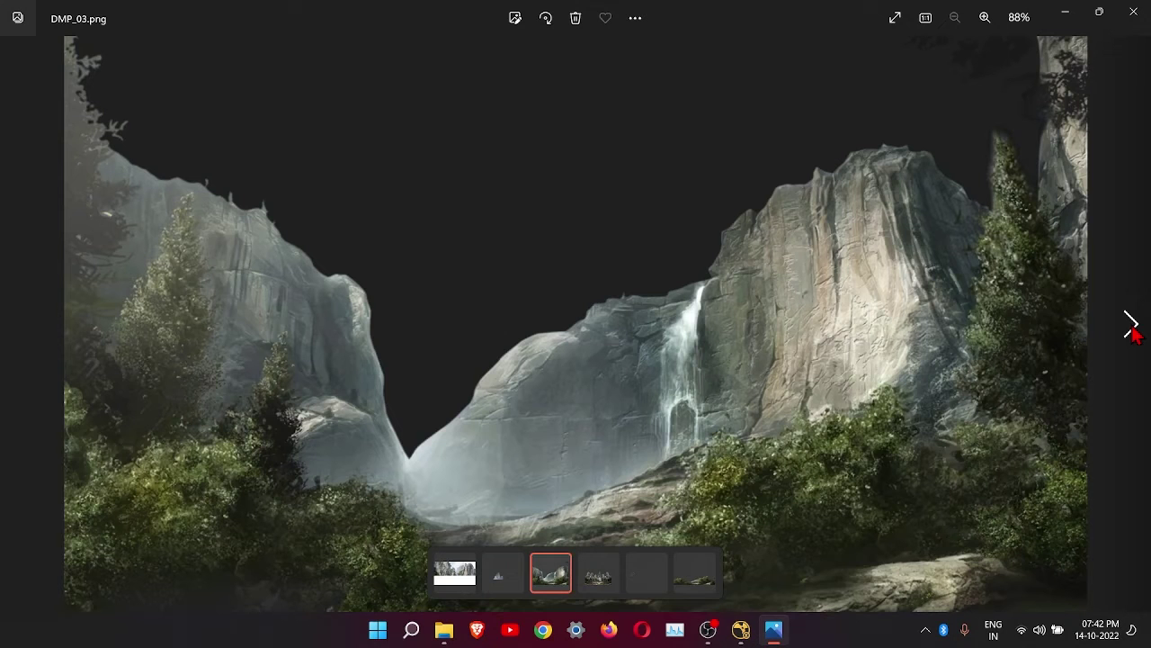
{"action": "left_click", "coordinate": [1131, 326]}
{"action": "left_click", "coordinate": [1132, 326]}
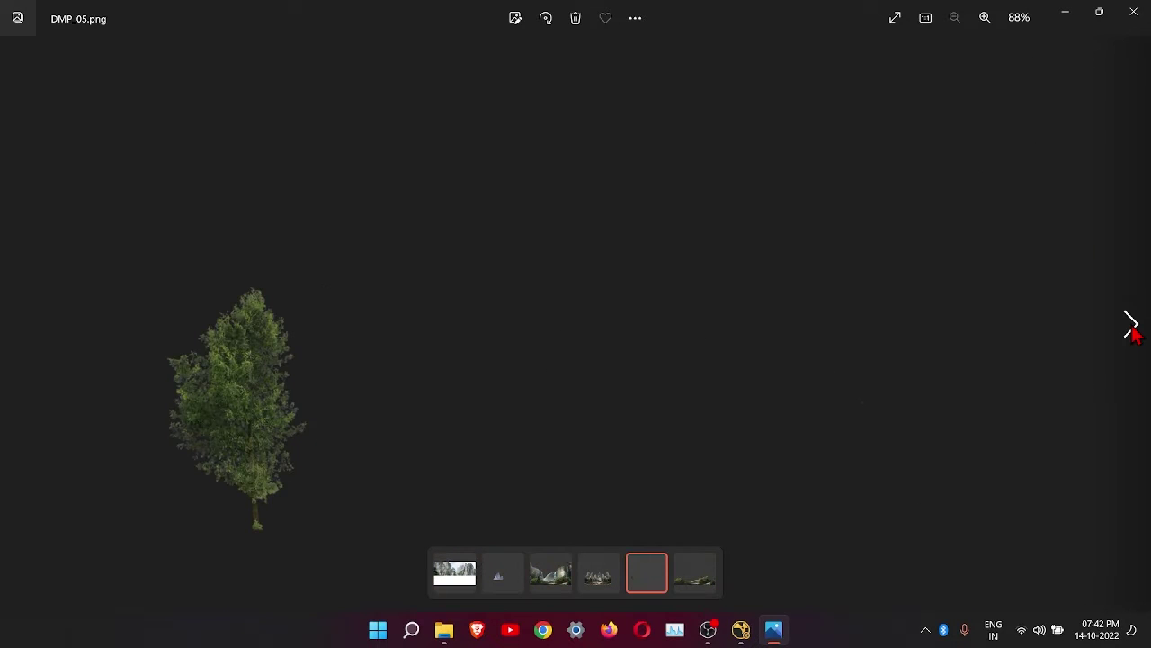
{"action": "left_click", "coordinate": [1134, 331]}
{"action": "left_click", "coordinate": [1133, 12]}
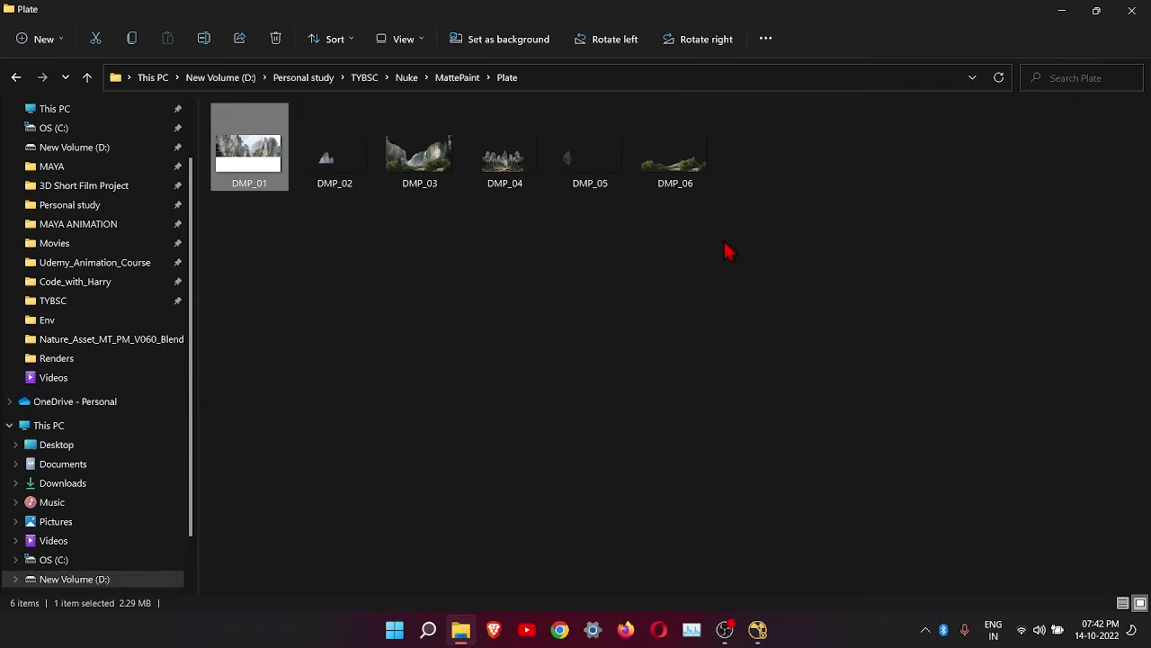
- Import all six plate images, DMP_01 to DMP_06, from the Plate folder into the NukeX node graph
{"action": "left_click", "coordinate": [1097, 11]}
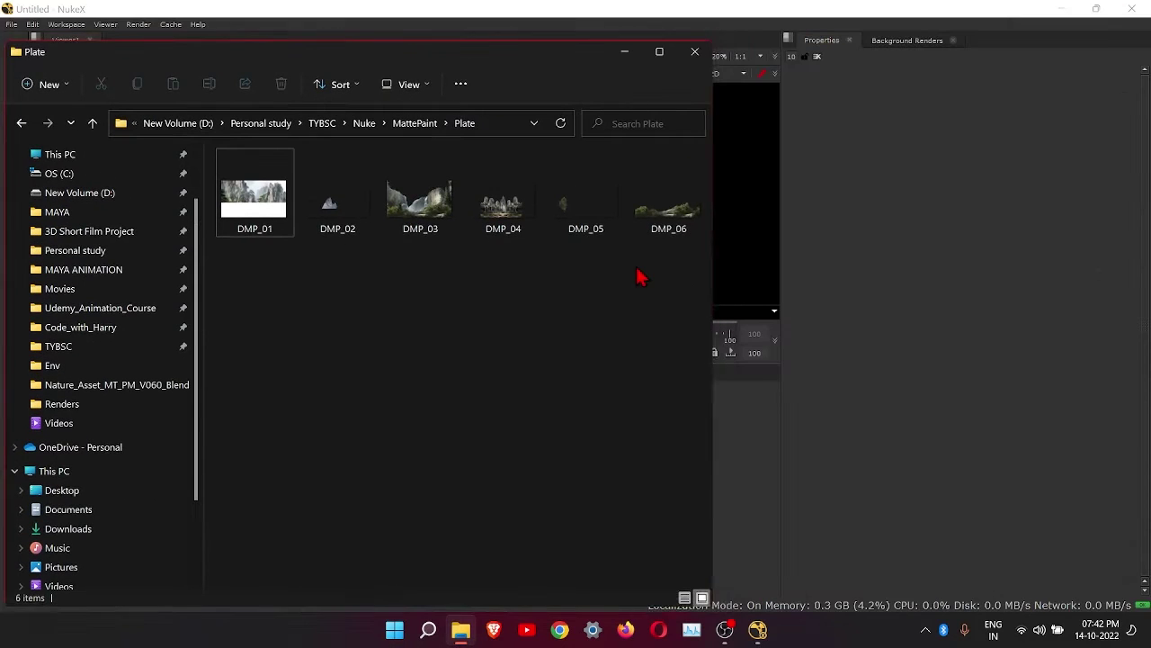
{"action": "left_click_drag", "start_coordinate": [656, 286], "coordinate": [225, 153]}
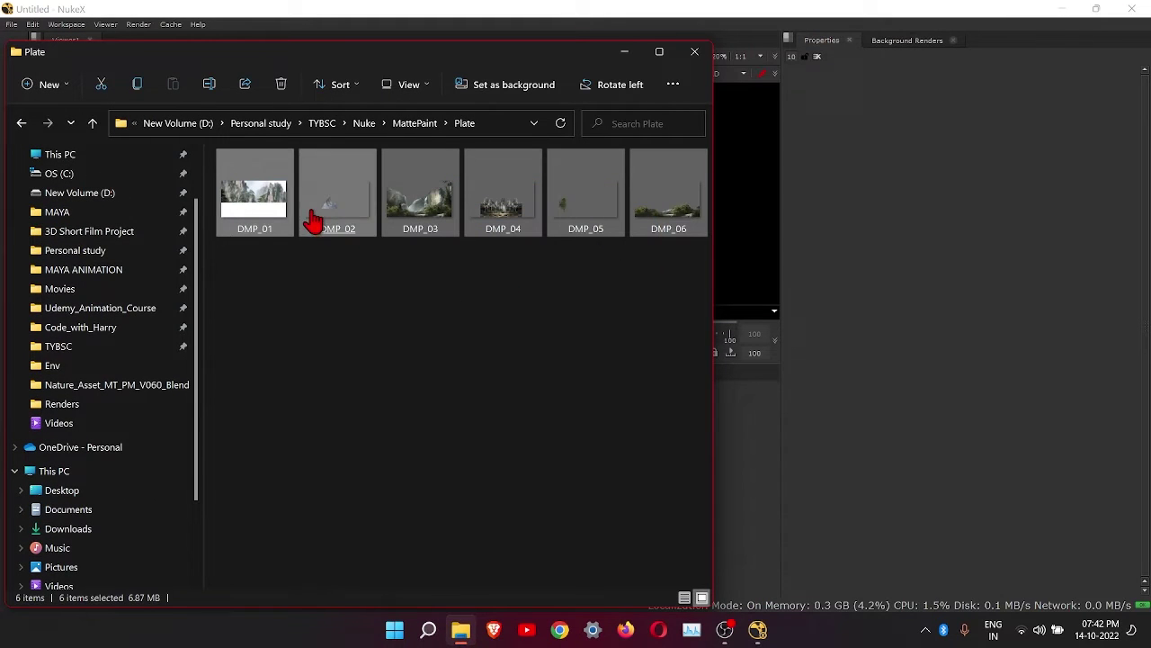
{"action": "left_click_drag", "start_coordinate": [314, 216], "coordinate": [740, 479]}
{"action": "left_click", "coordinate": [624, 52]}
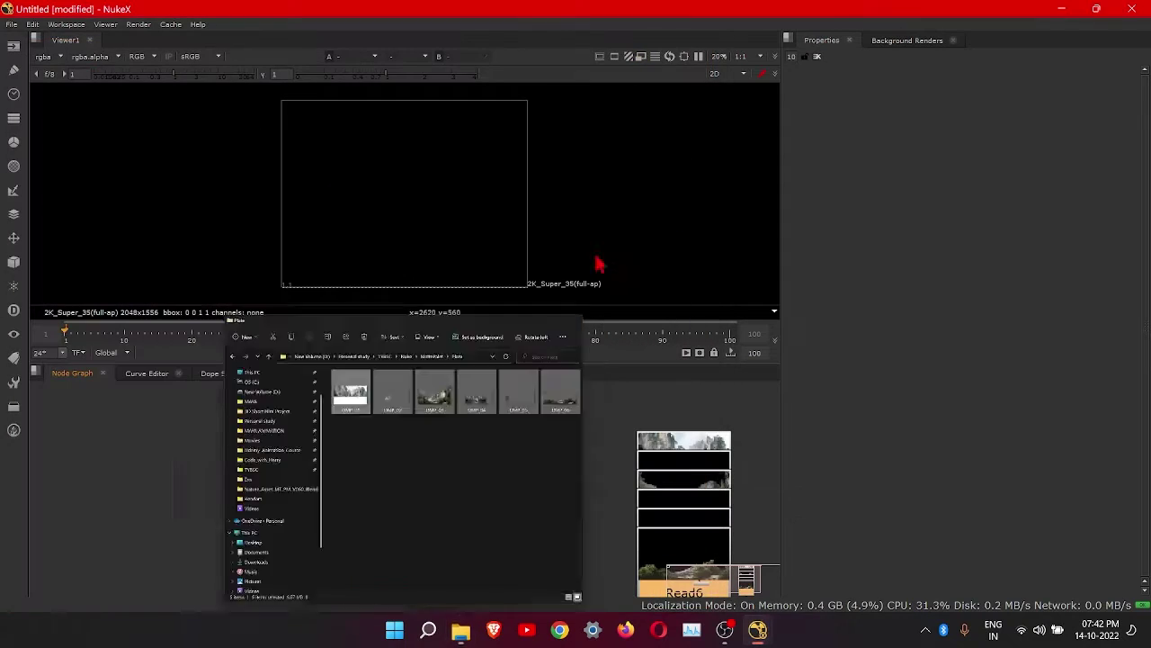
- Spread the six Read nodes out in a row and place the Viewer1 node below them
{"action": "scroll", "coordinate": [594, 459], "scroll_direction": "down", "scroll_amount": 3}
{"action": "middle_click_drag", "start_coordinate": [602, 496], "coordinate": [543, 465]}
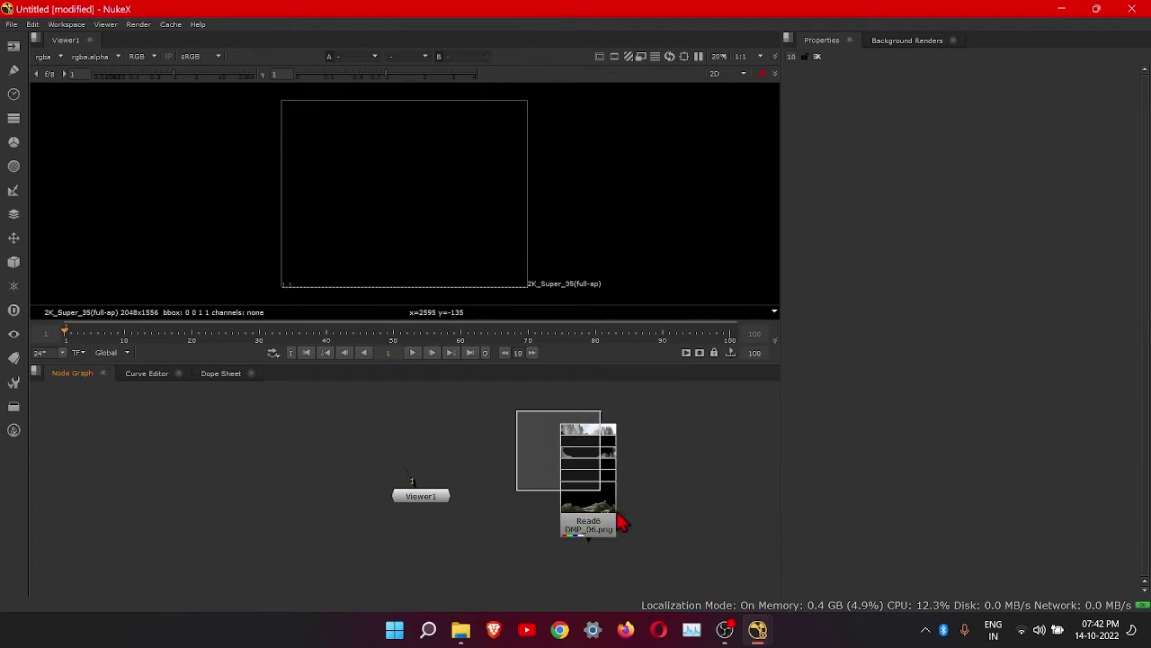
{"action": "key", "text": "l"}
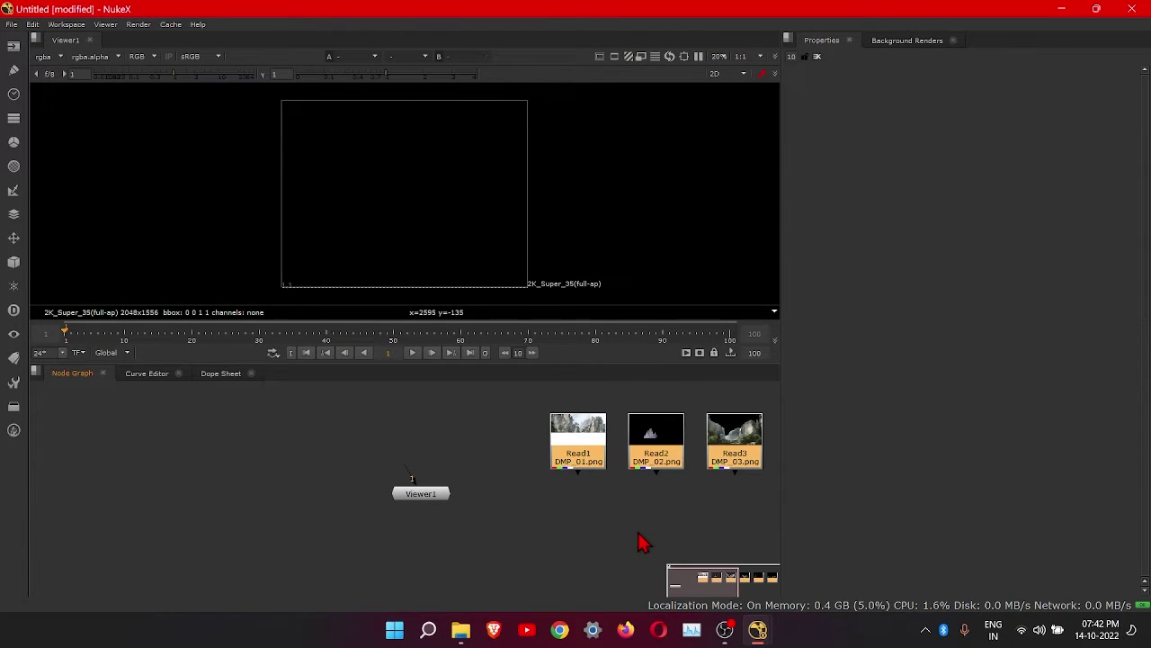
{"action": "left_click_drag", "start_coordinate": [550, 473], "coordinate": [203, 461]}
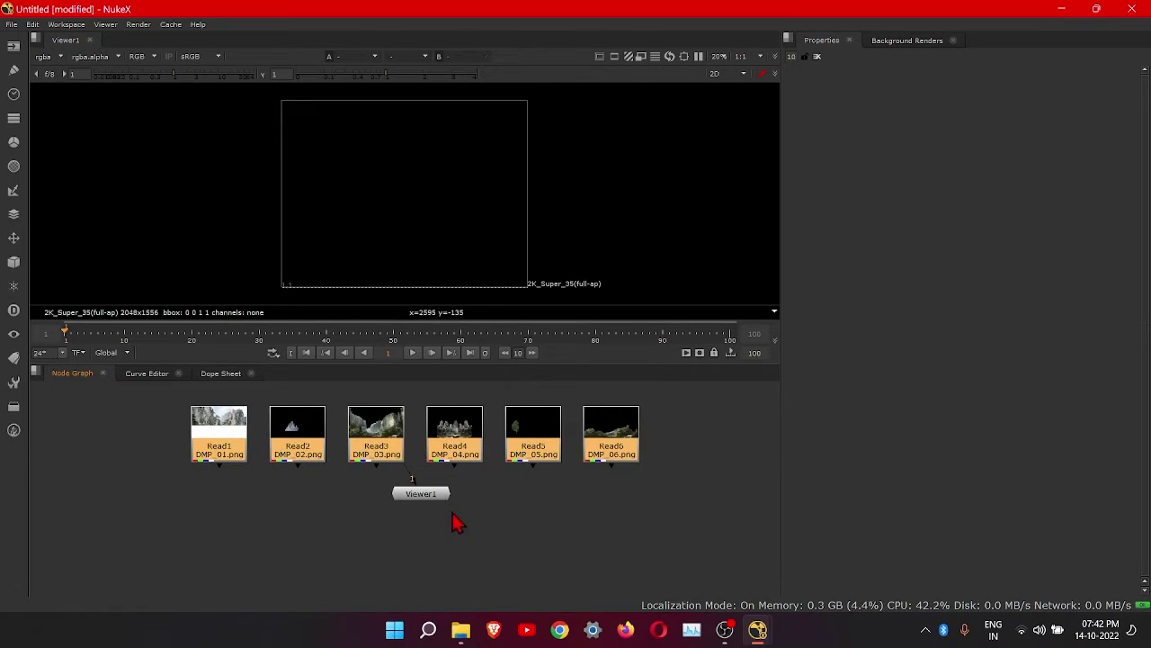
{"action": "left_click_drag", "start_coordinate": [450, 502], "coordinate": [423, 585]}
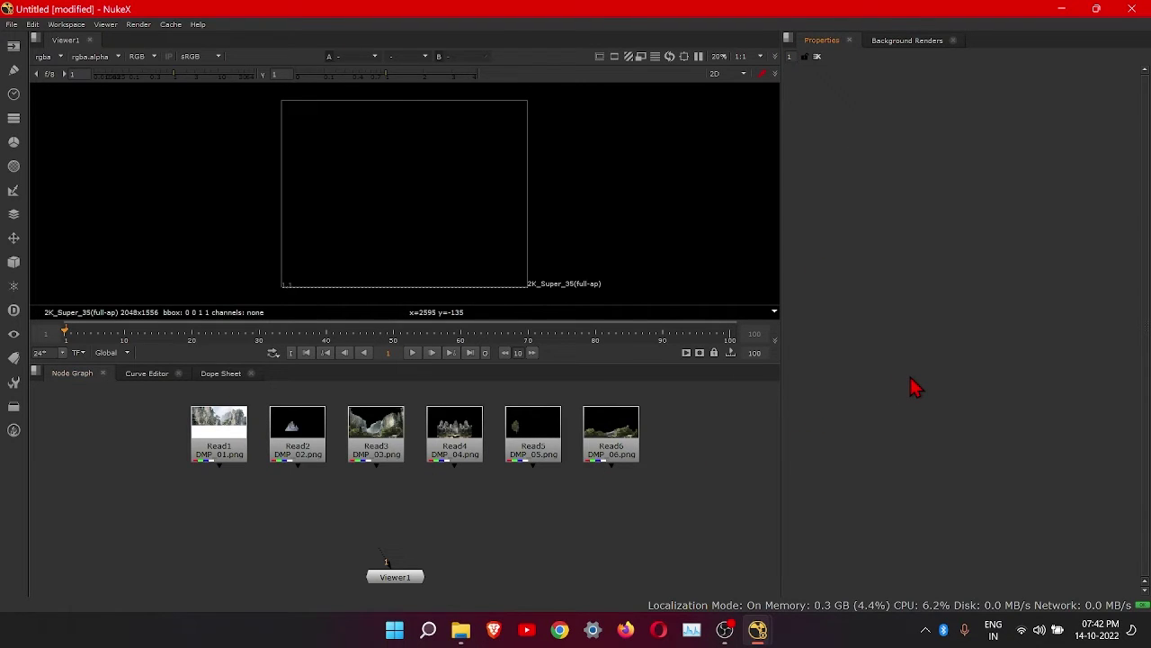
- Set the project's full size format to HD_1080 1920x1080
{"action": "key", "text": "s"}
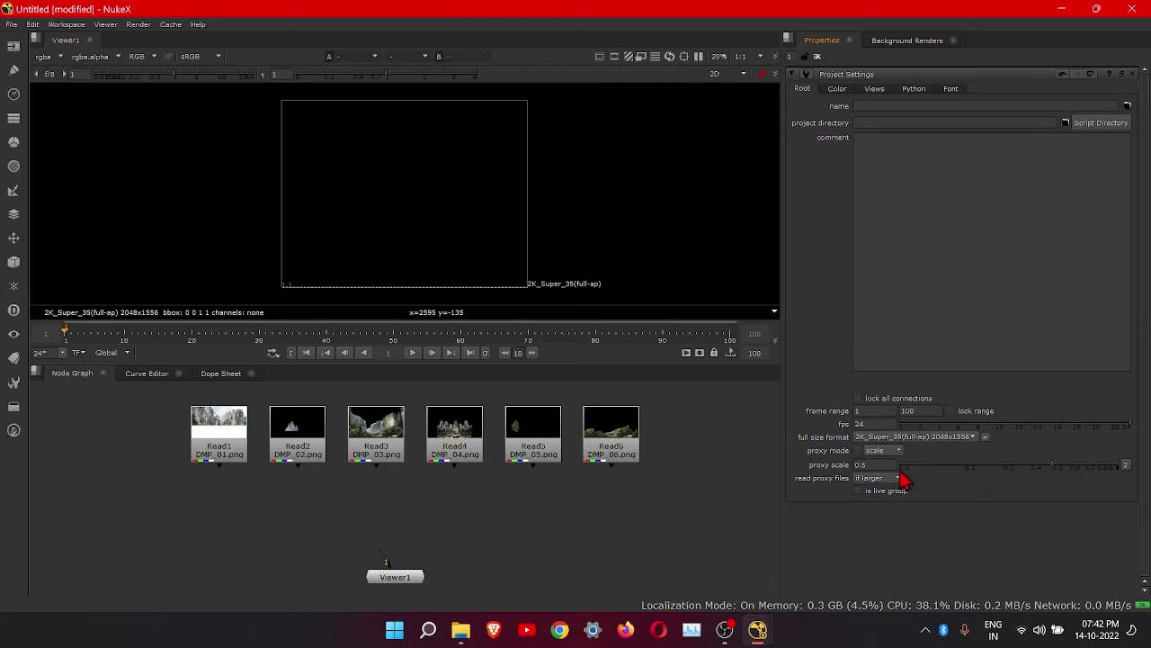
{"action": "left_click", "coordinate": [940, 437]}
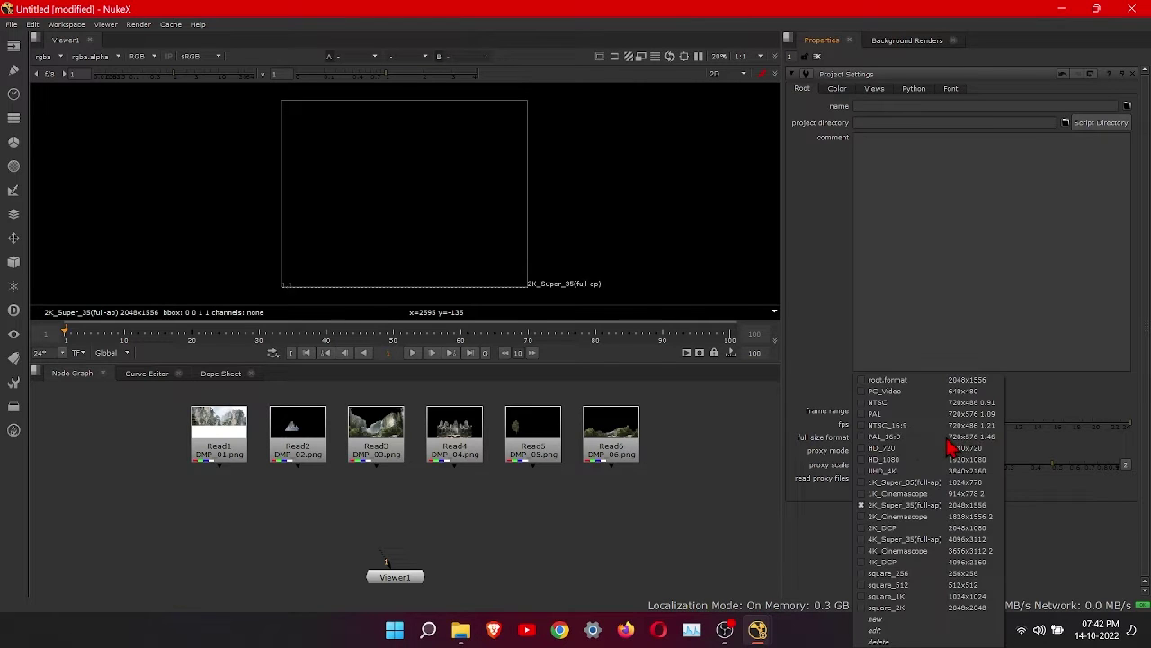
{"action": "left_click", "coordinate": [916, 460]}
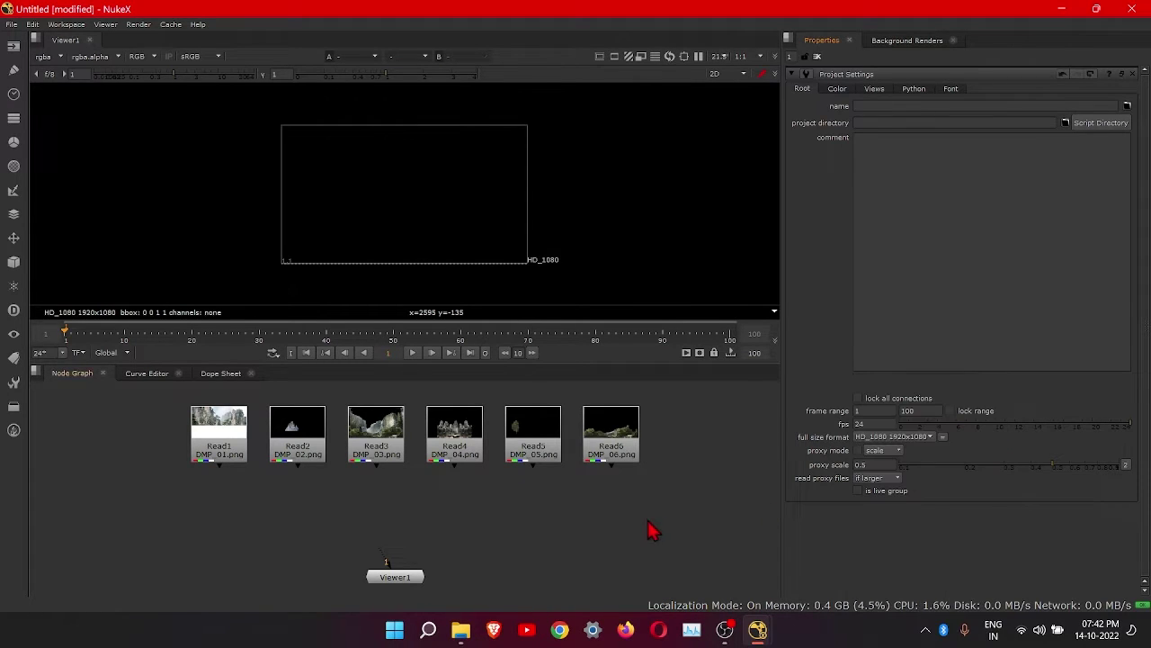
- Open the properties of the DMP_01.png Read node, show it in the viewer and move Viewer1 further down
{"action": "left_click", "coordinate": [220, 459]}
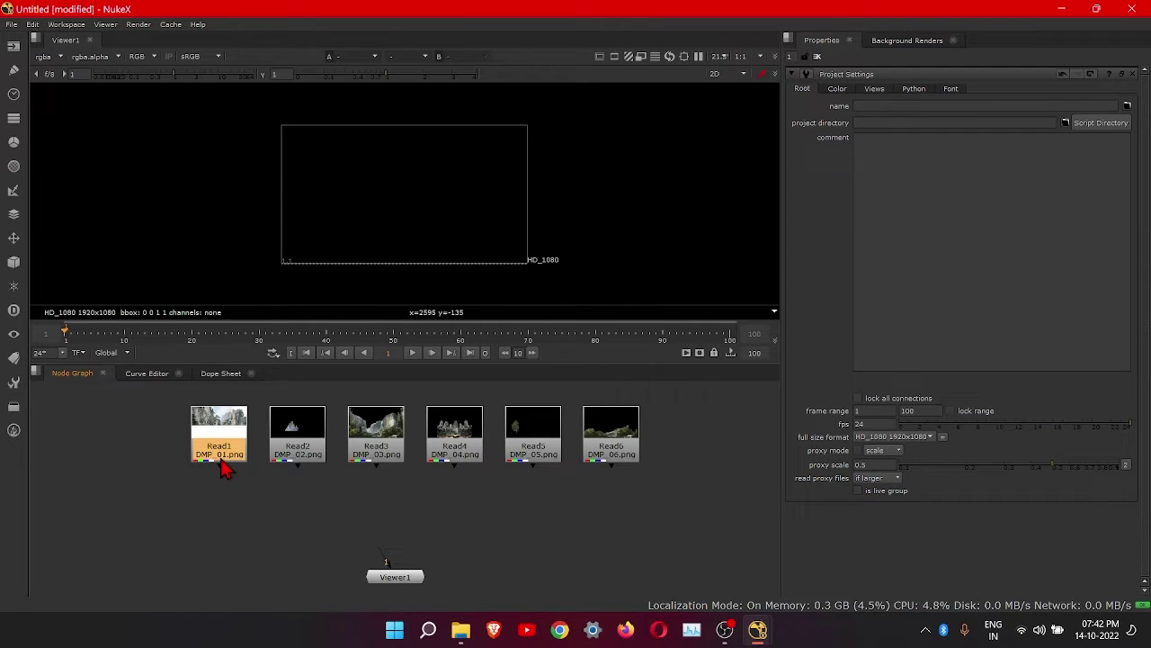
{"action": "double_click", "coordinate": [224, 466]}
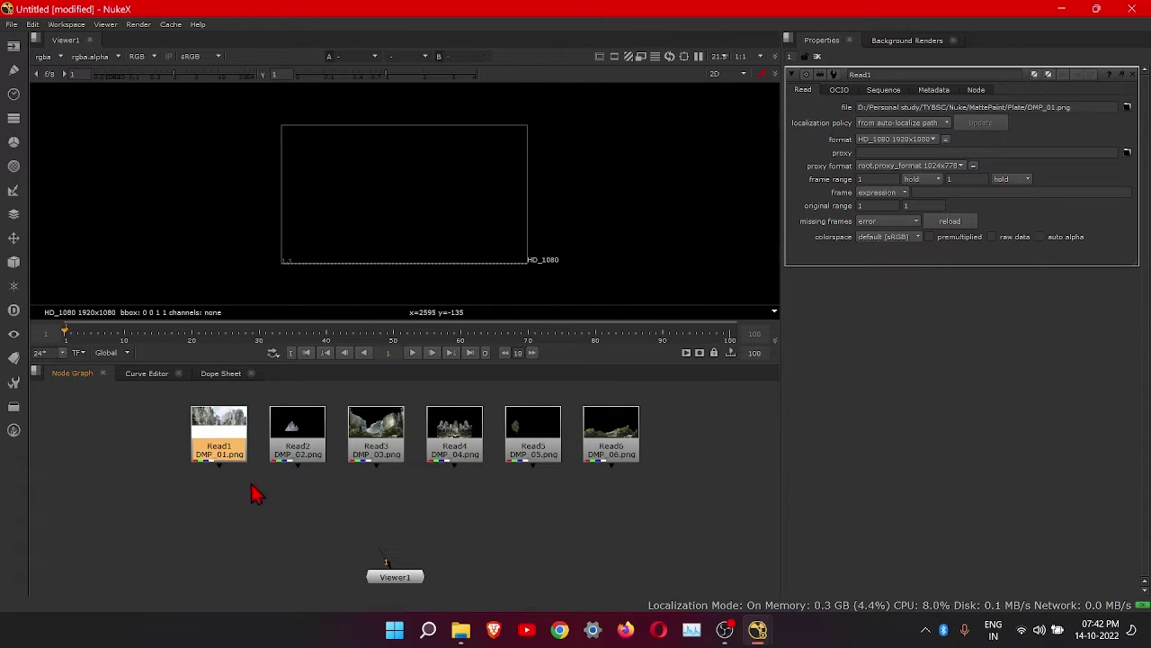
{"action": "key", "text": "1"}
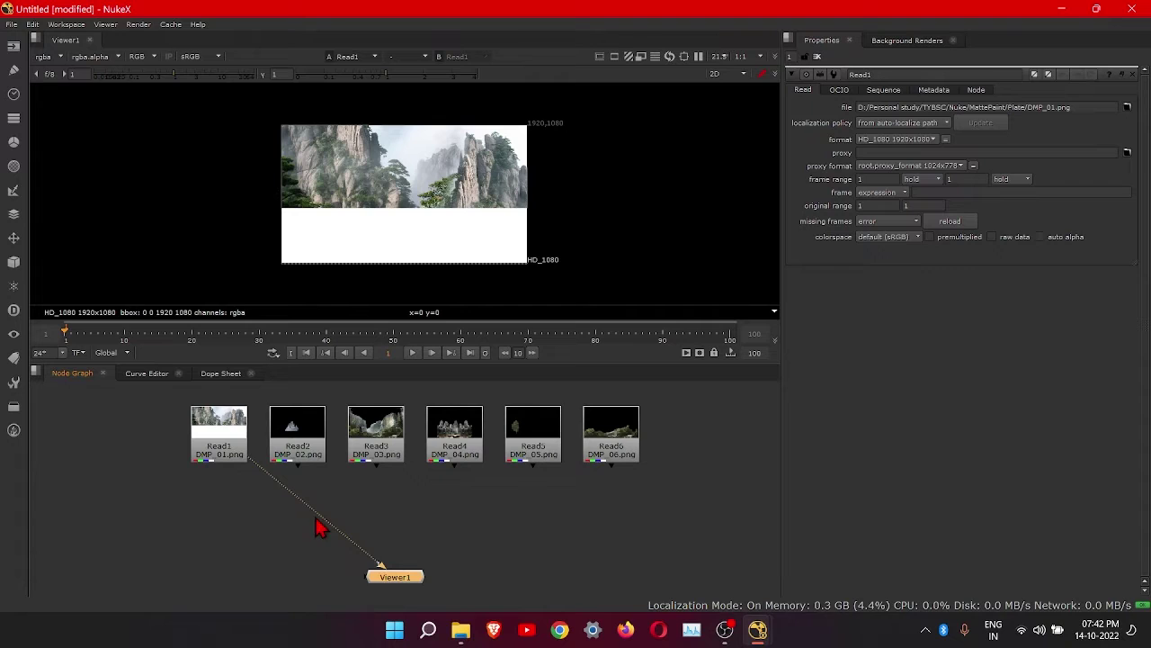
{"action": "left_click_drag", "start_coordinate": [394, 579], "coordinate": [423, 604]}
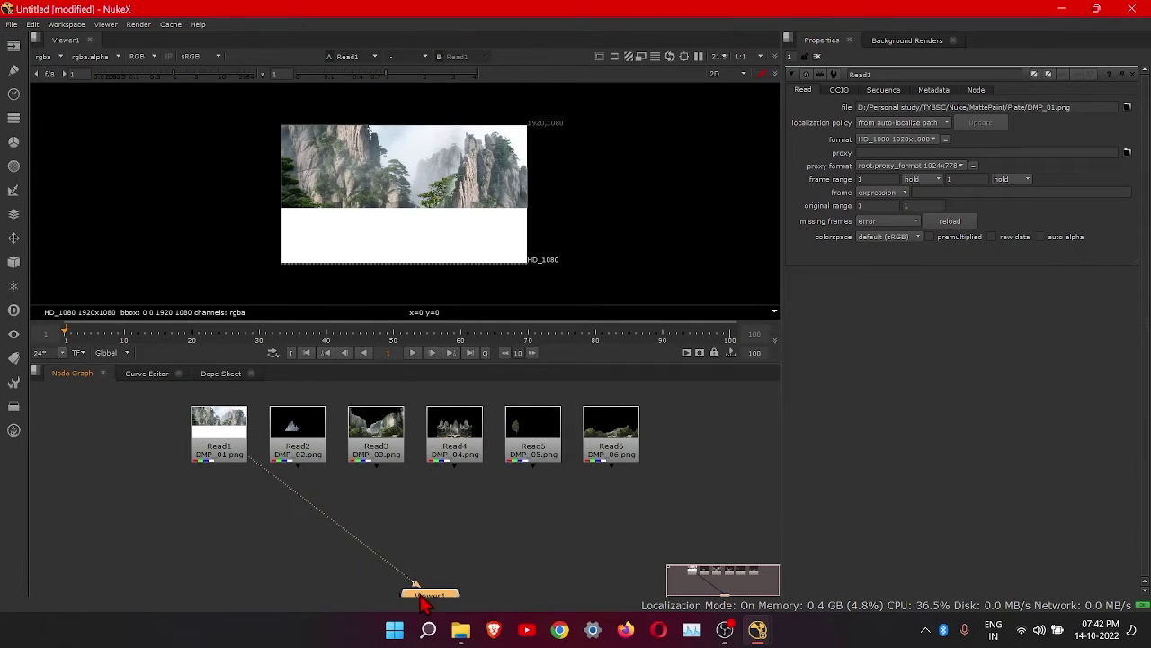
- Connect the Read nodes of DMP_02 to DMP_06 to Viewer1 one after another to preview each plate
{"action": "left_click", "coordinate": [306, 455]}
{"action": "key", "text": "1"}
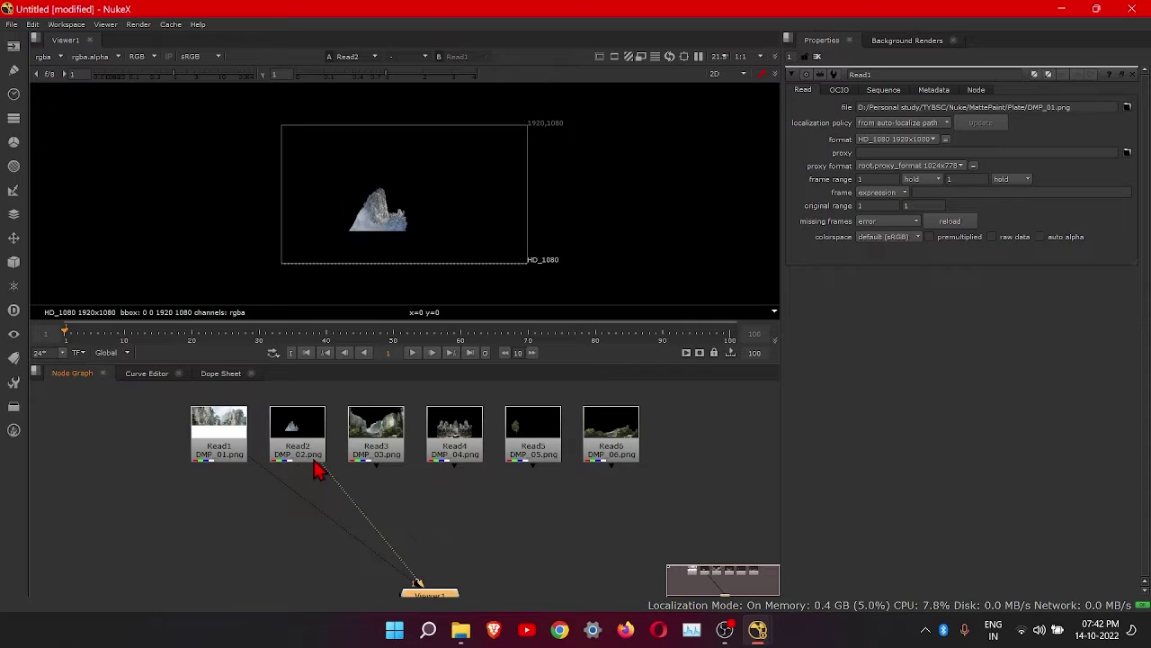
{"action": "left_click", "coordinate": [364, 460]}
{"action": "key", "text": "2"}
{"action": "left_click", "coordinate": [441, 454]}
{"action": "key", "text": "3"}
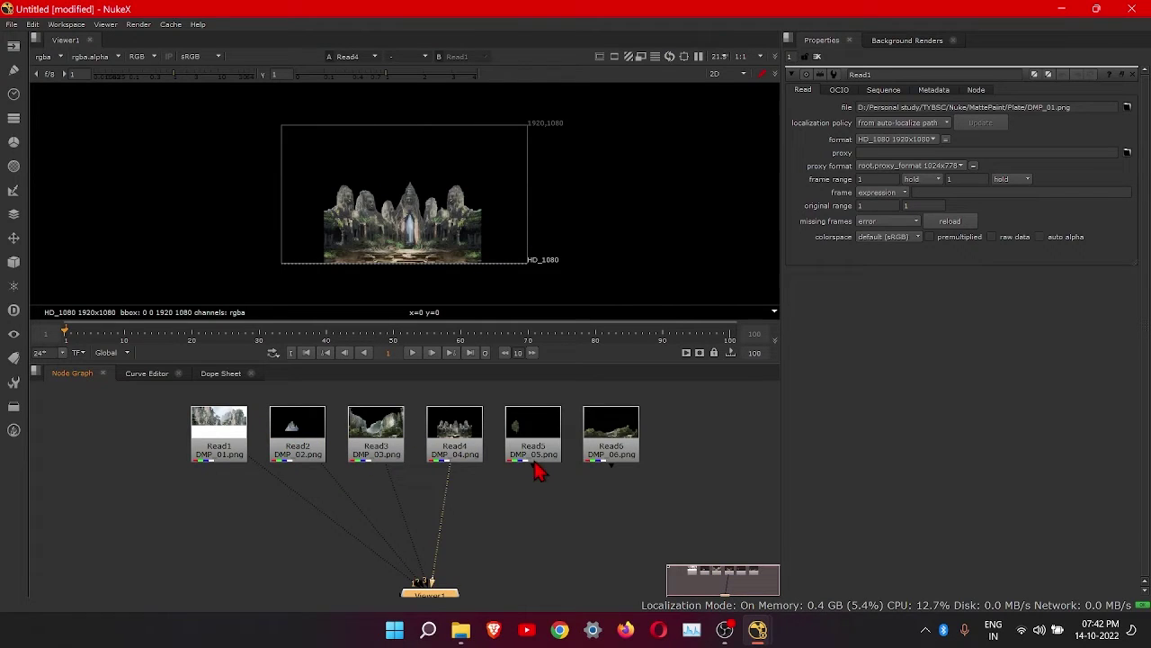
{"action": "left_click", "coordinate": [529, 455]}
{"action": "key", "text": "4"}
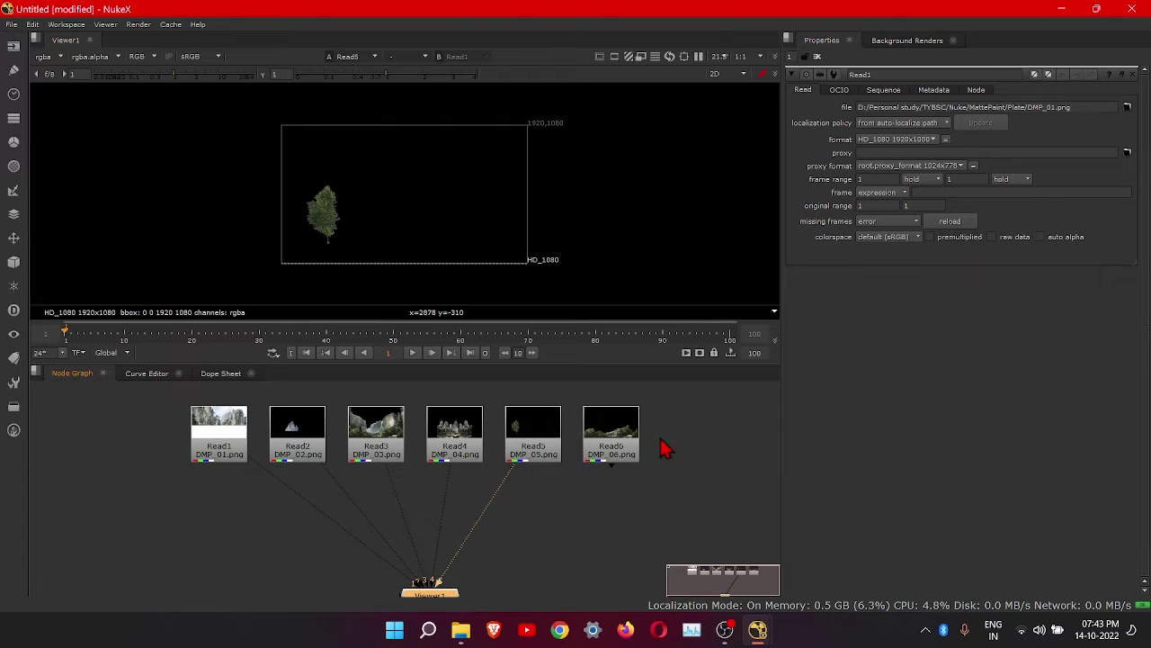
{"action": "left_click", "coordinate": [619, 454]}
{"action": "key", "text": "5"}
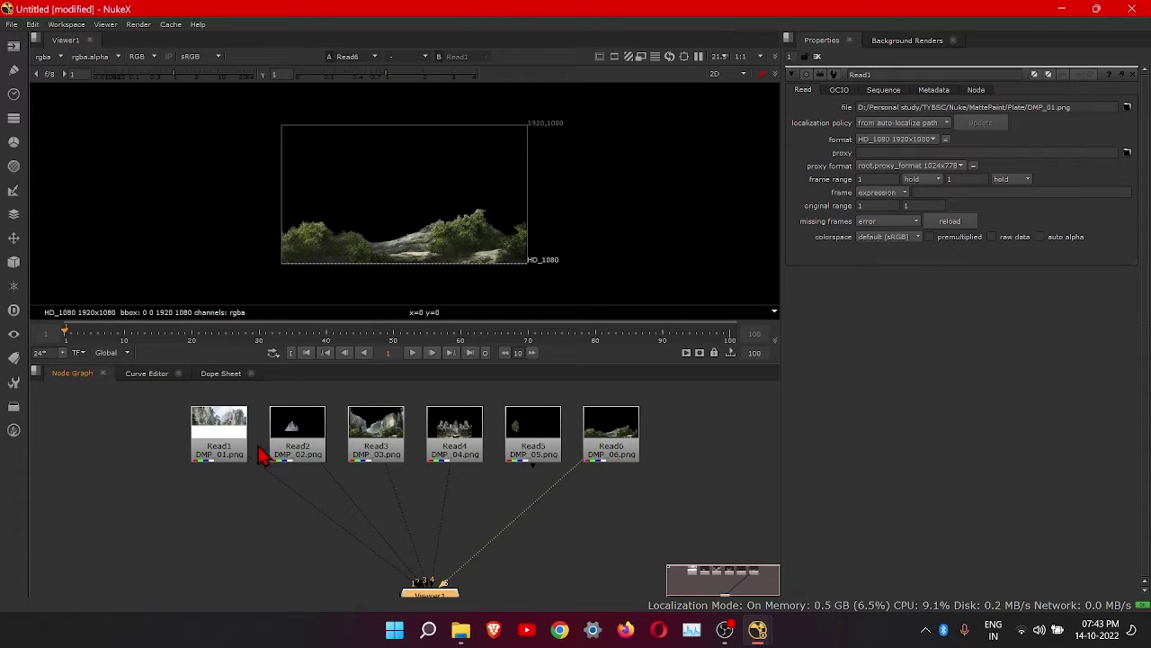
- Add a Project3D node below the DMP_01.png Read node
{"action": "left_click", "coordinate": [218, 454]}
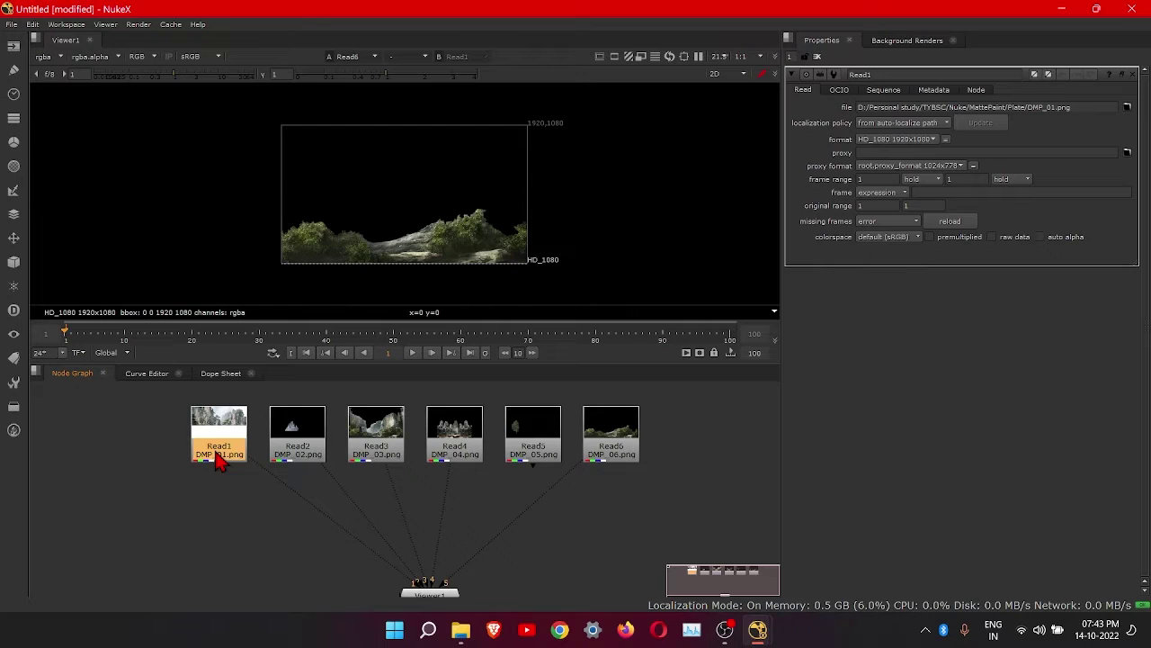
{"action": "key", "text": "Tab"}
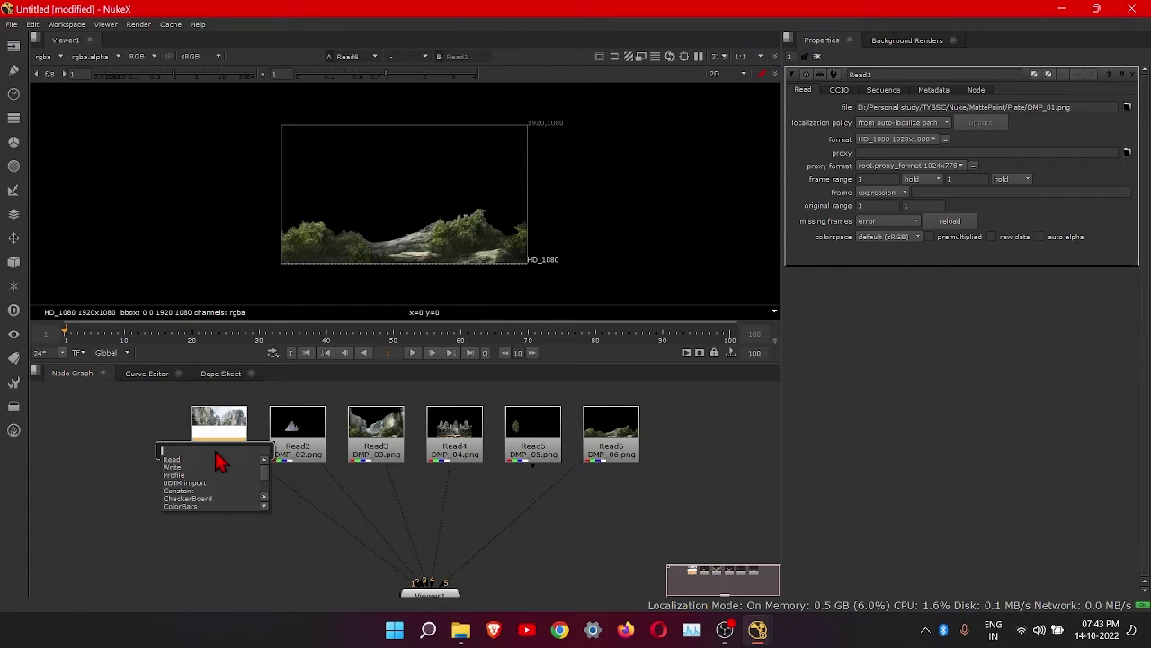
{"action": "type", "text": "pro"}
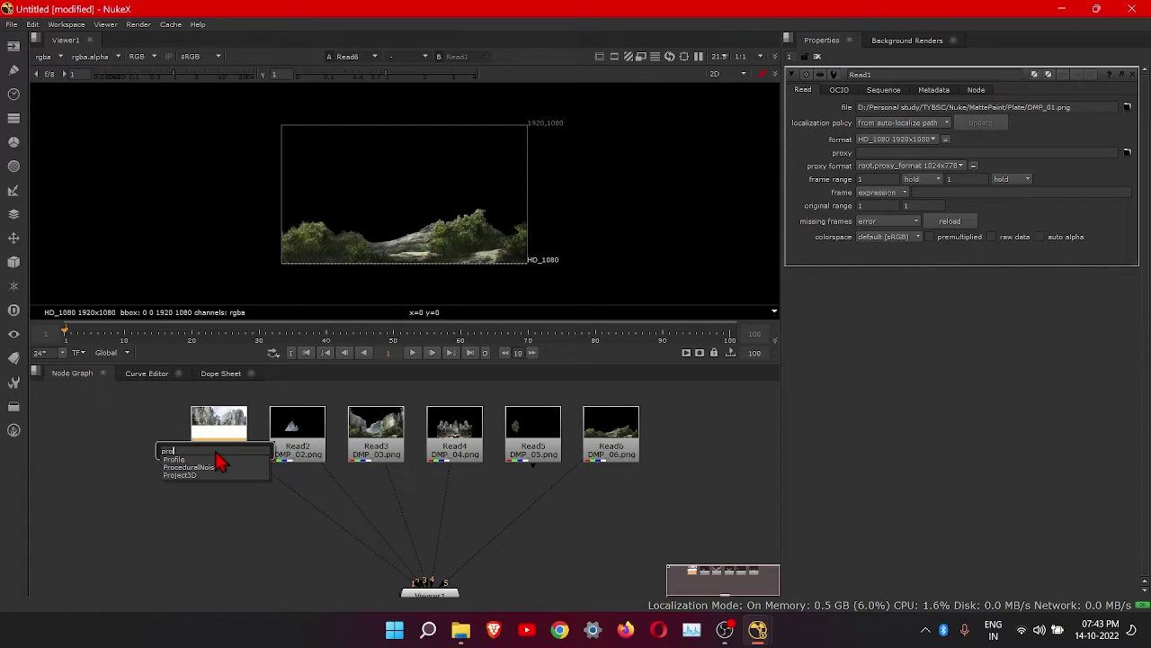
{"action": "type", "text": "ject"}
{"action": "key", "text": "Return"}
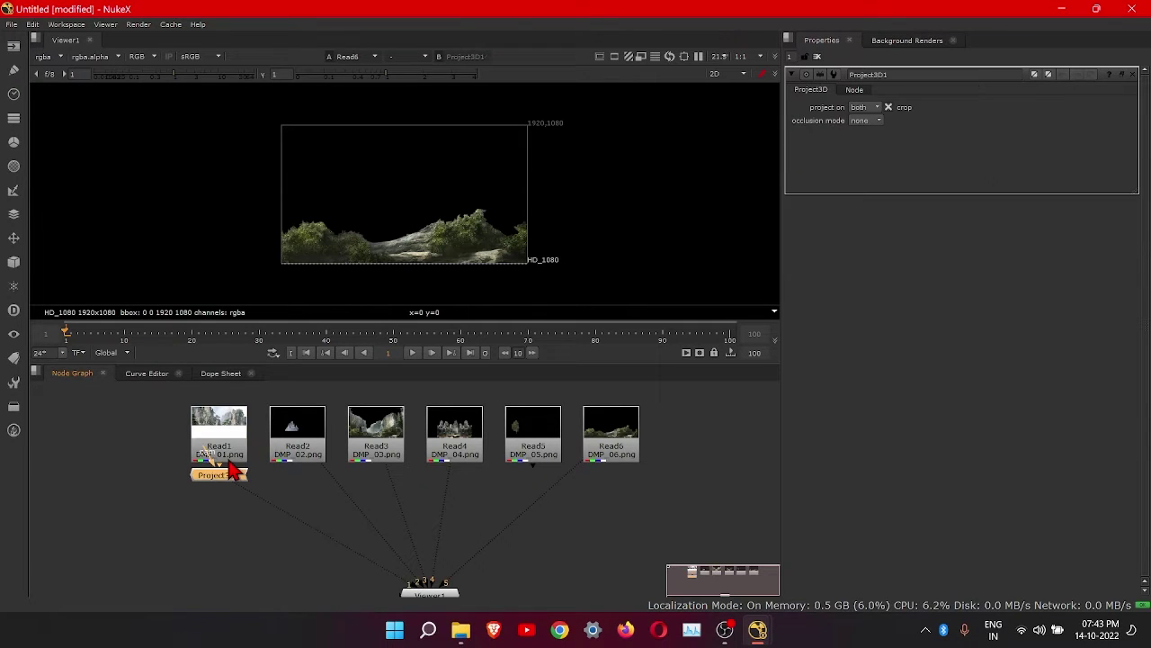
- Add a Project3D node below the DMP_02.png Read node
{"action": "left_click", "coordinate": [302, 450]}
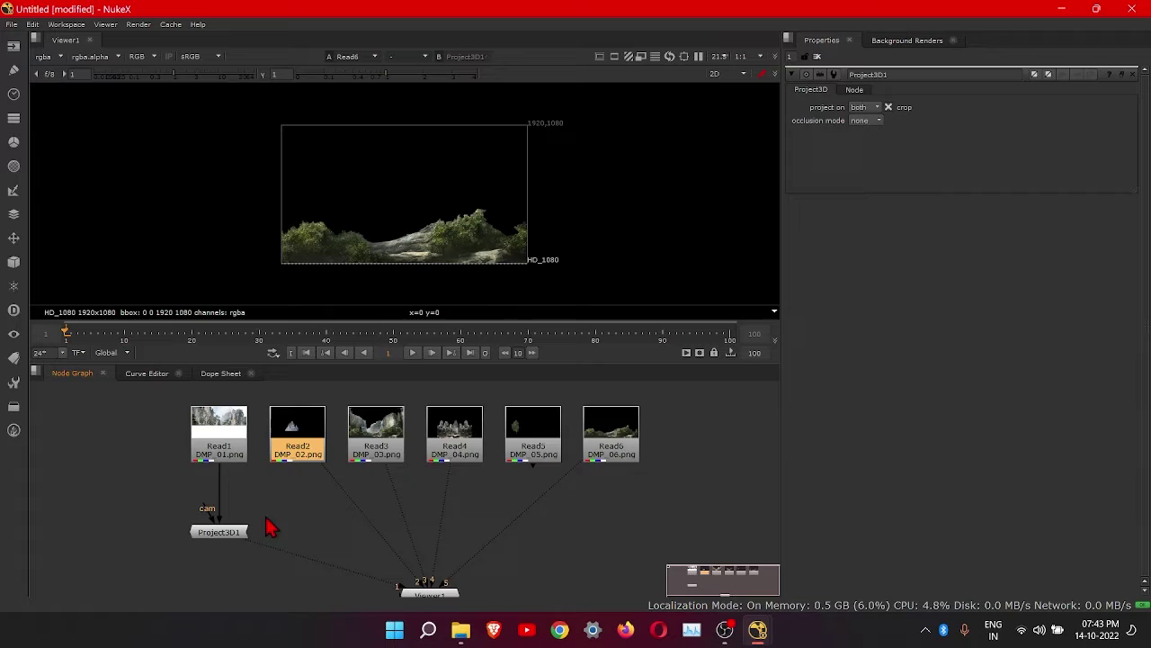
{"action": "scroll", "coordinate": [268, 524], "scroll_direction": "down", "scroll_amount": 2}
{"action": "middle_click_drag", "start_coordinate": [274, 540], "coordinate": [261, 472]}
{"action": "scroll", "coordinate": [274, 432], "scroll_direction": "up", "scroll_amount": 3}
{"action": "middle_click_drag", "start_coordinate": [286, 421], "coordinate": [281, 491]}
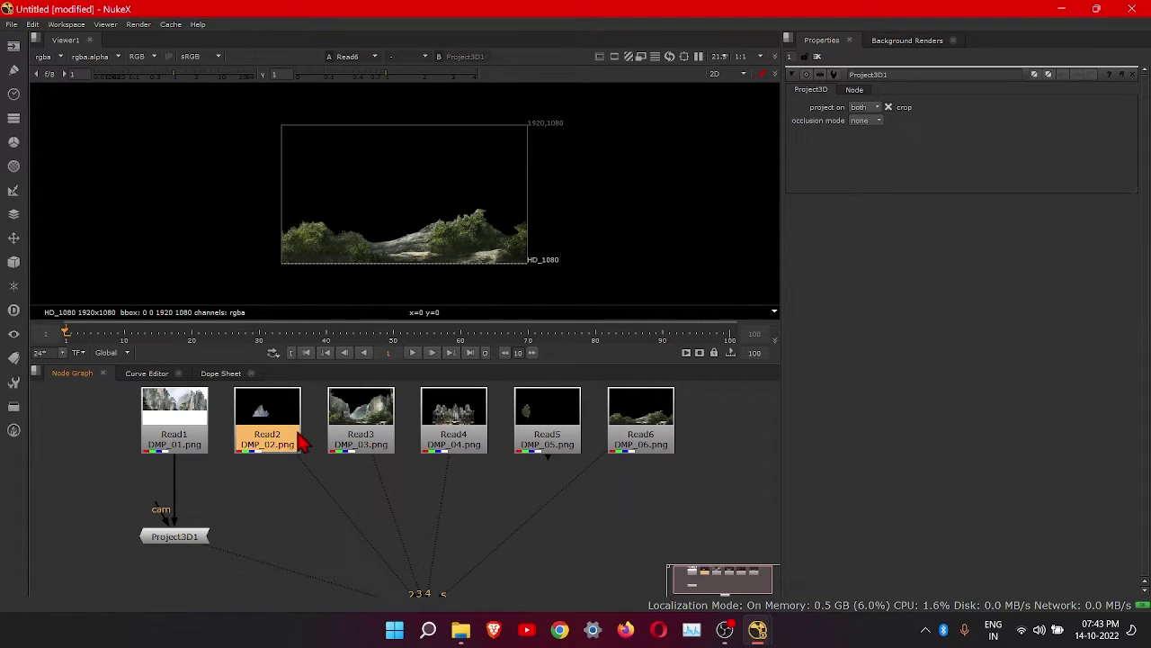
{"action": "key", "text": "Tab"}
{"action": "key", "text": "Return"}
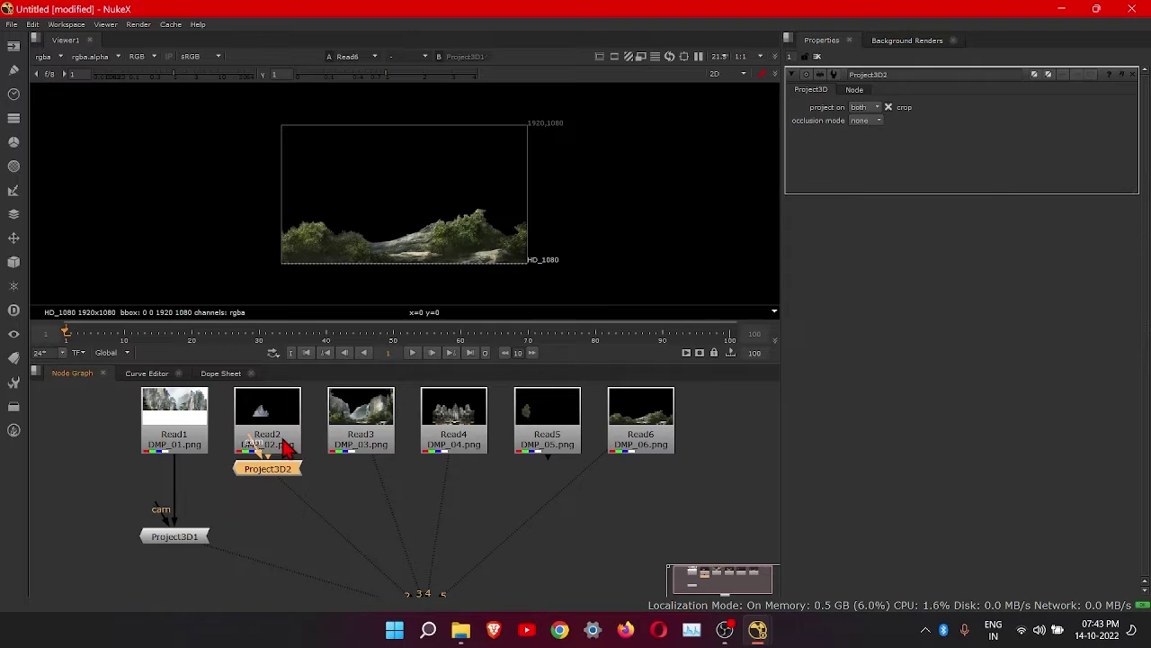
- Add a Project3D node below each of the DMP_03.png and DMP_04.png Read nodes
{"action": "double_click", "coordinate": [335, 453]}
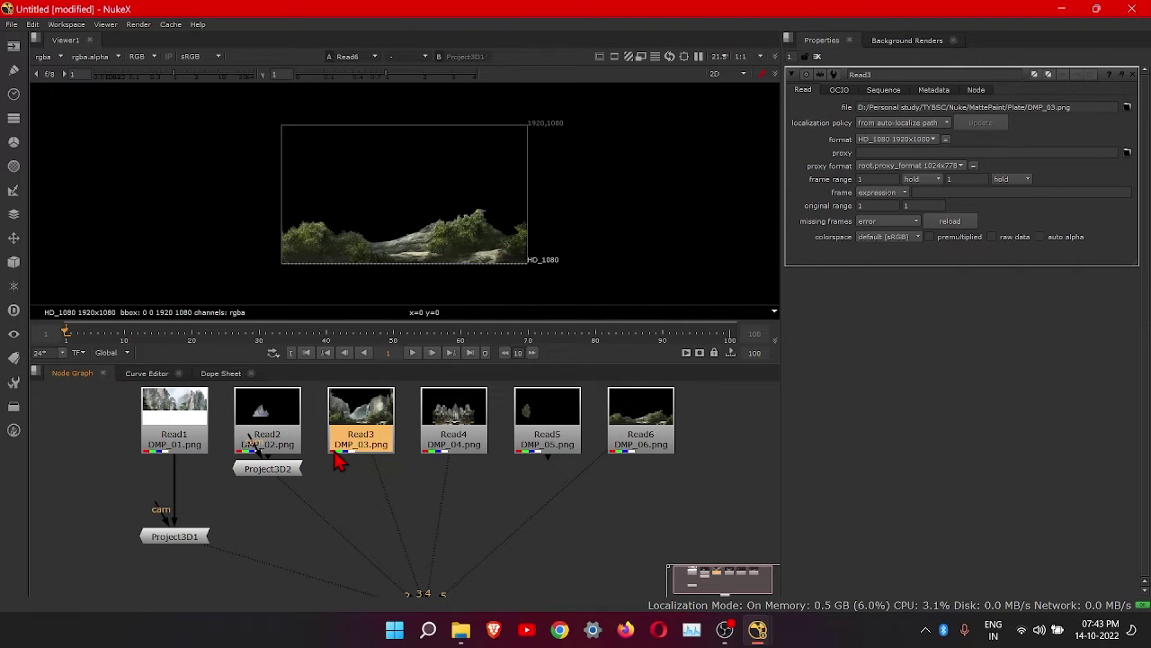
{"action": "key", "text": "Tab"}
{"action": "key", "text": "Return"}
{"action": "left_click", "coordinate": [437, 440]}
{"action": "key", "text": "Tab"}
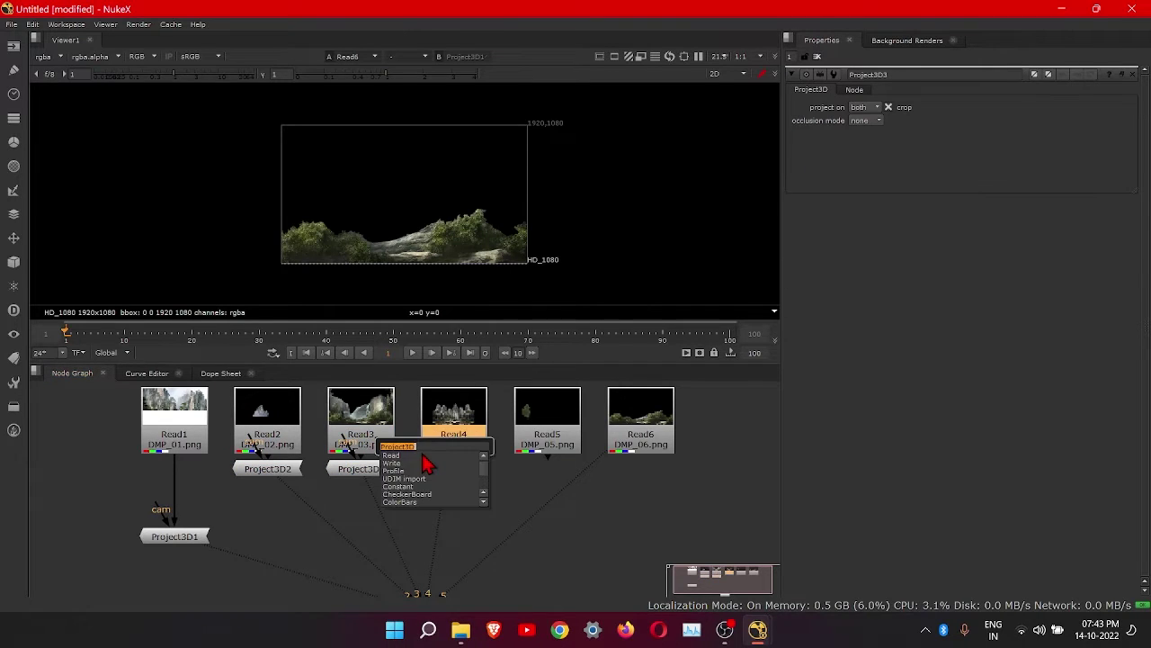
{"action": "key", "text": "Return"}
- Add a Project3D node below each of the DMP_05.png and DMP_06.png Read nodes
{"action": "left_click", "coordinate": [522, 452]}
{"action": "key", "text": "Tab"}
{"action": "key", "text": "Return"}
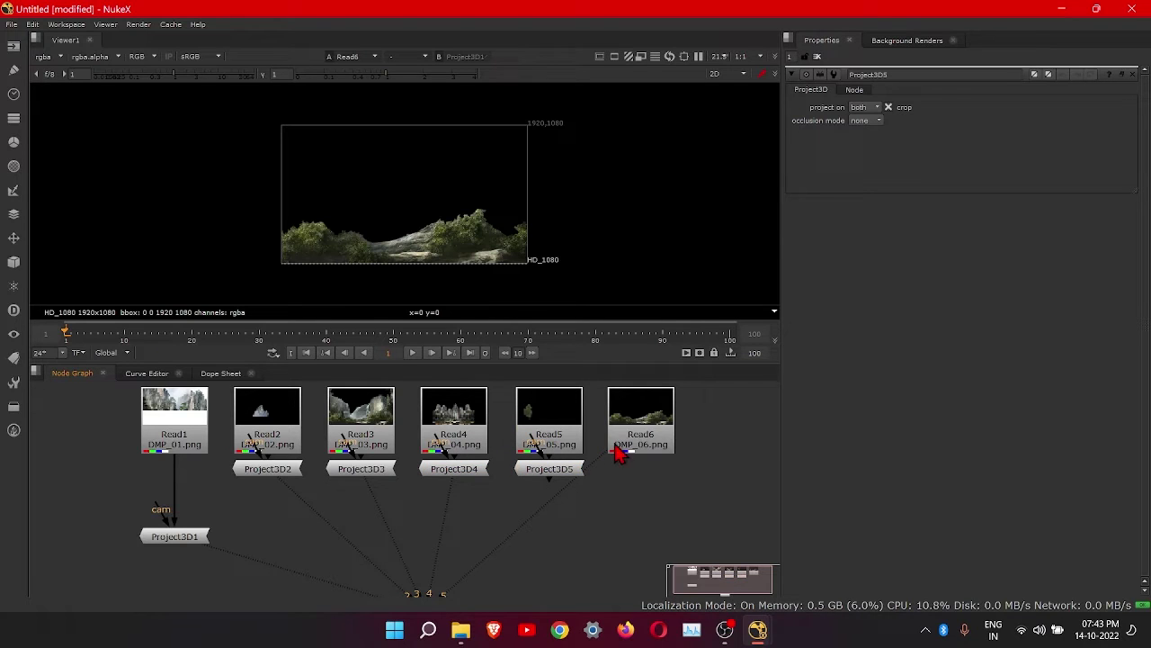
{"action": "left_click", "coordinate": [620, 455]}
{"action": "key", "text": "Tab"}
{"action": "key", "text": "Return"}
- Move the Project3D6, 5, 4, 3 and 2 nodes down, roughly level with Project3D1
{"action": "left_click_drag", "start_coordinate": [637, 470], "coordinate": [656, 535]}
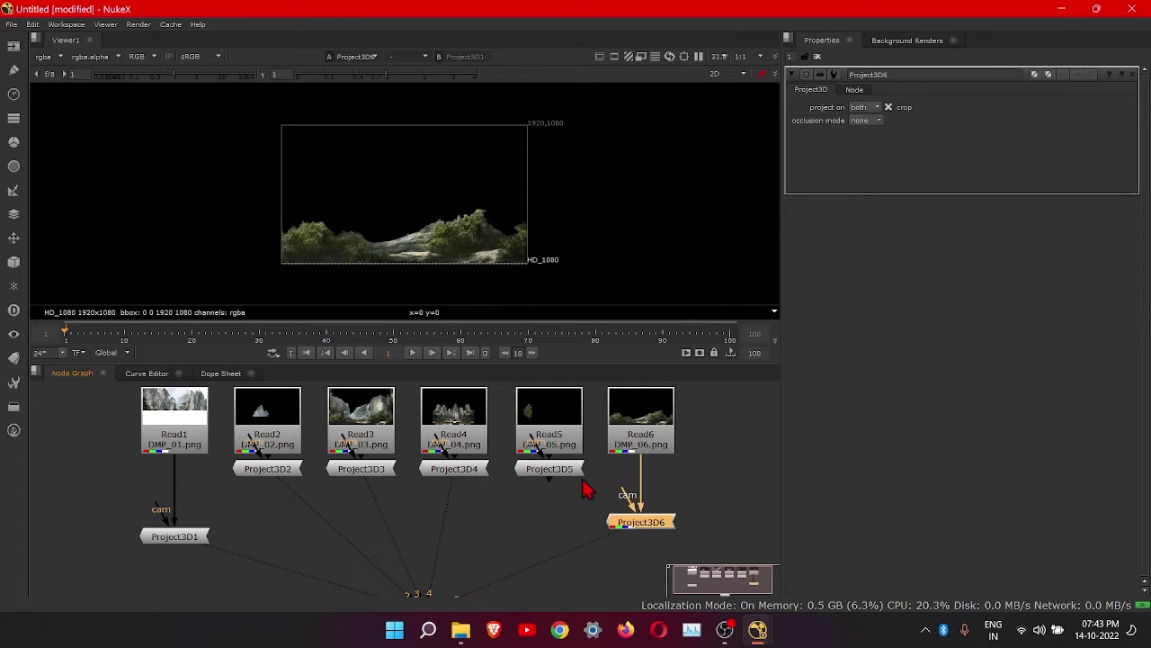
{"action": "left_click_drag", "start_coordinate": [547, 474], "coordinate": [544, 530]}
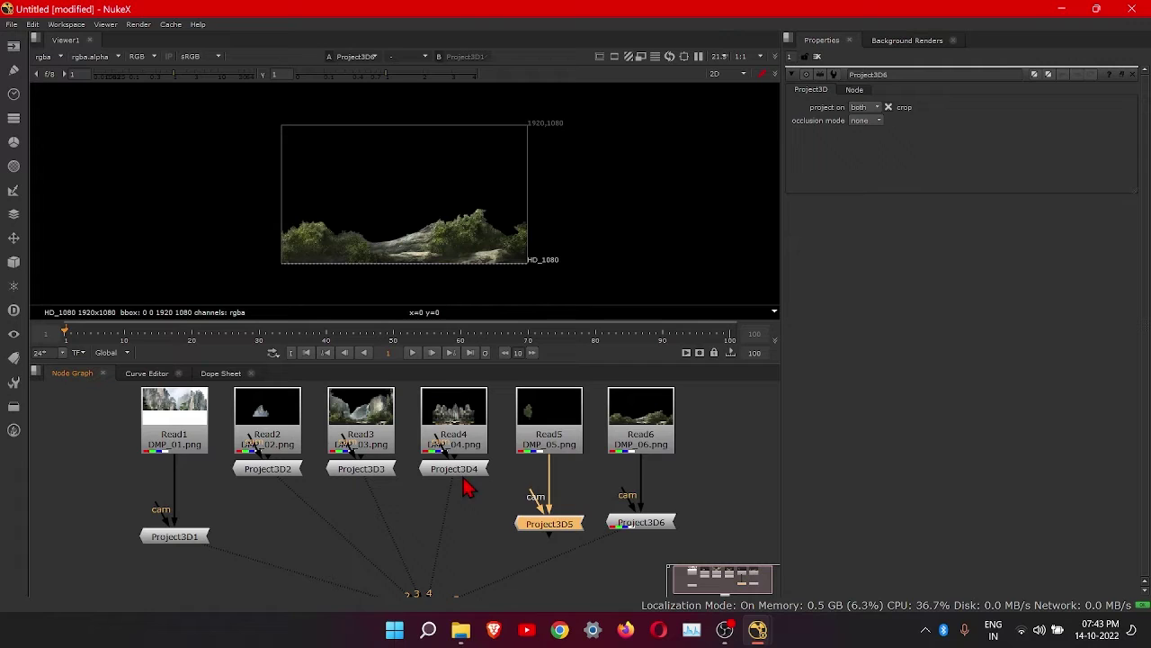
{"action": "left_click_drag", "start_coordinate": [461, 473], "coordinate": [463, 536]}
{"action": "left_click", "coordinate": [374, 473]}
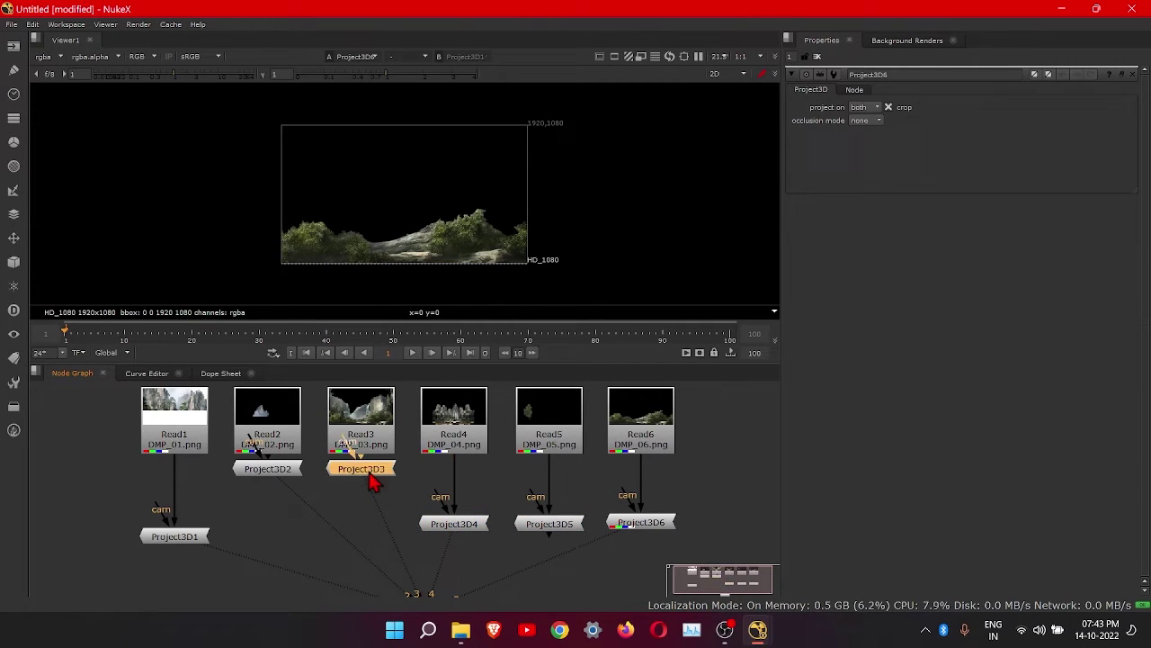
{"action": "left_click_drag", "start_coordinate": [373, 483], "coordinate": [378, 540]}
{"action": "left_click_drag", "start_coordinate": [300, 471], "coordinate": [298, 537]}
- Move Viewer1 further down, well below the row of Project3D nodes
{"action": "scroll", "coordinate": [376, 549], "scroll_direction": "down", "scroll_amount": 3}
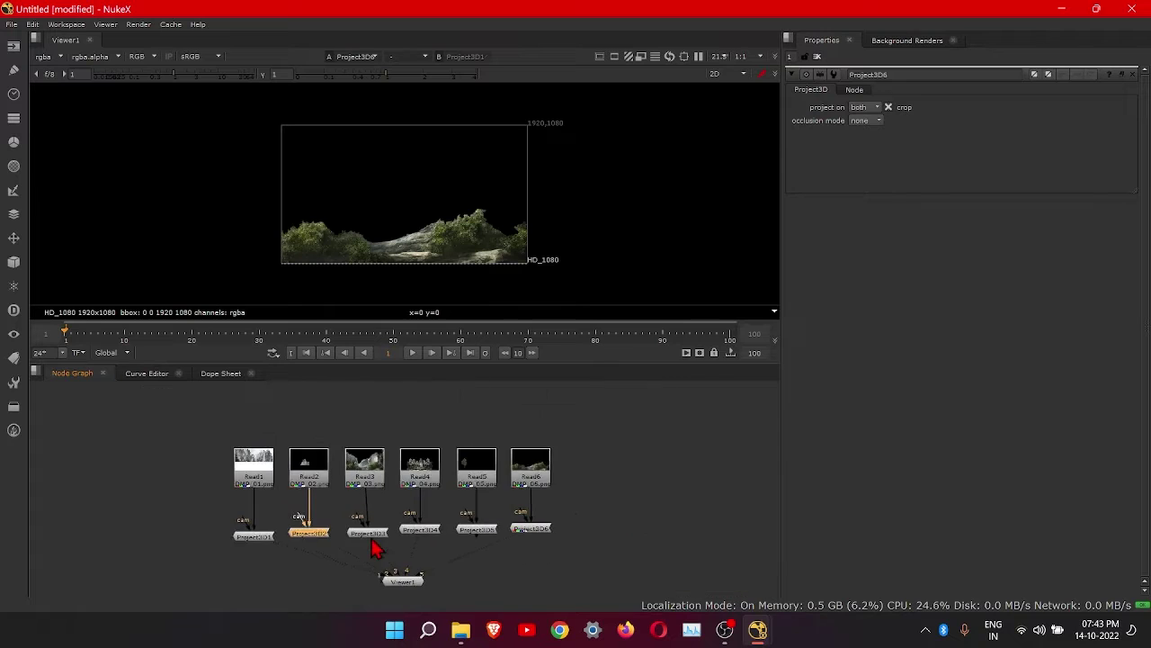
{"action": "scroll", "coordinate": [376, 549], "scroll_direction": "up", "scroll_amount": 5}
{"action": "left_click_drag", "start_coordinate": [509, 493], "coordinate": [517, 595]}
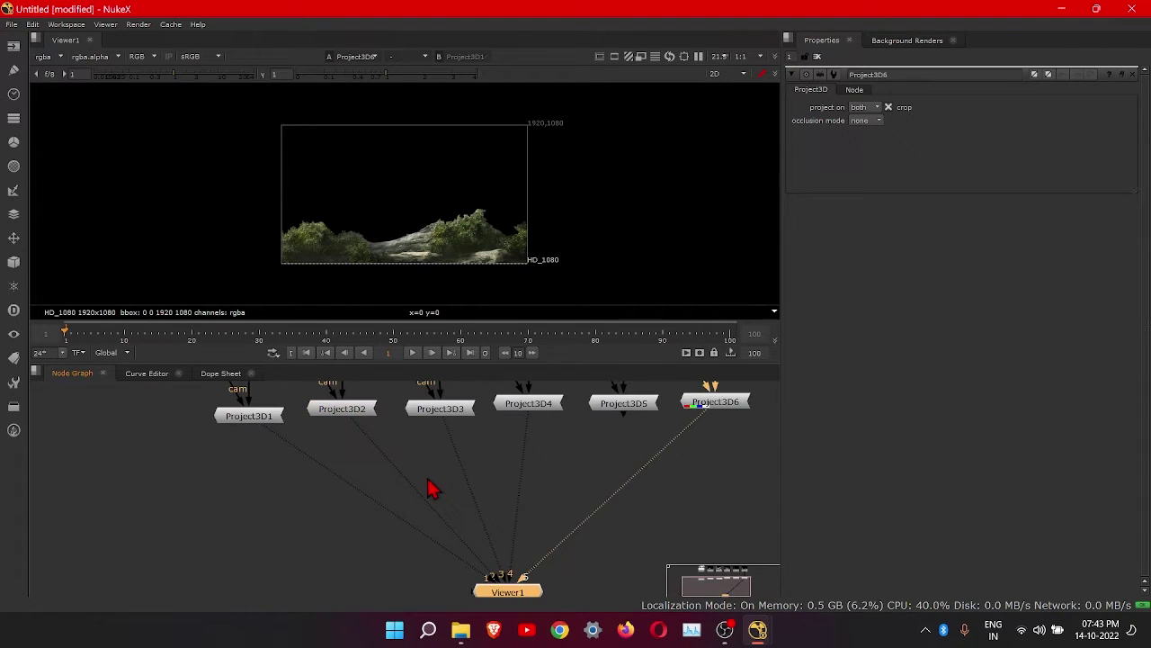
- Line up all six Project3D nodes in an even row and move the row further below the Read nodes
{"action": "scroll", "coordinate": [381, 483], "scroll_direction": "down", "scroll_amount": 2}
{"action": "left_click", "coordinate": [333, 512]}
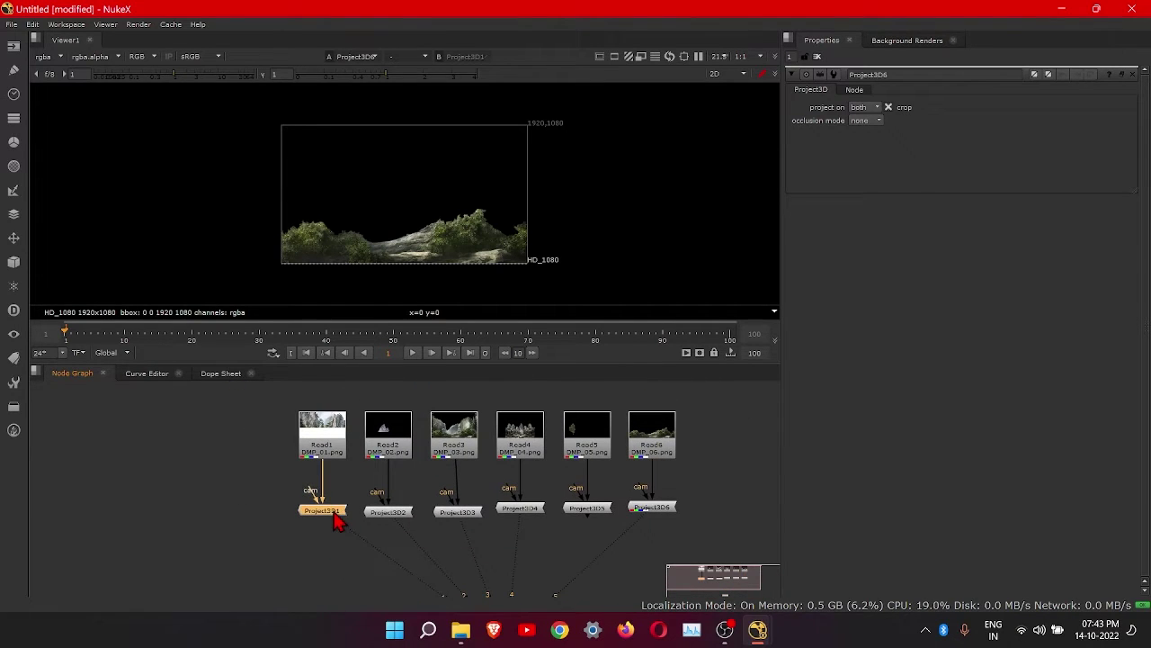
{"action": "left_click", "coordinate": [396, 514]}
{"action": "left_click", "coordinate": [460, 513]}
{"action": "left_click", "coordinate": [535, 508]}
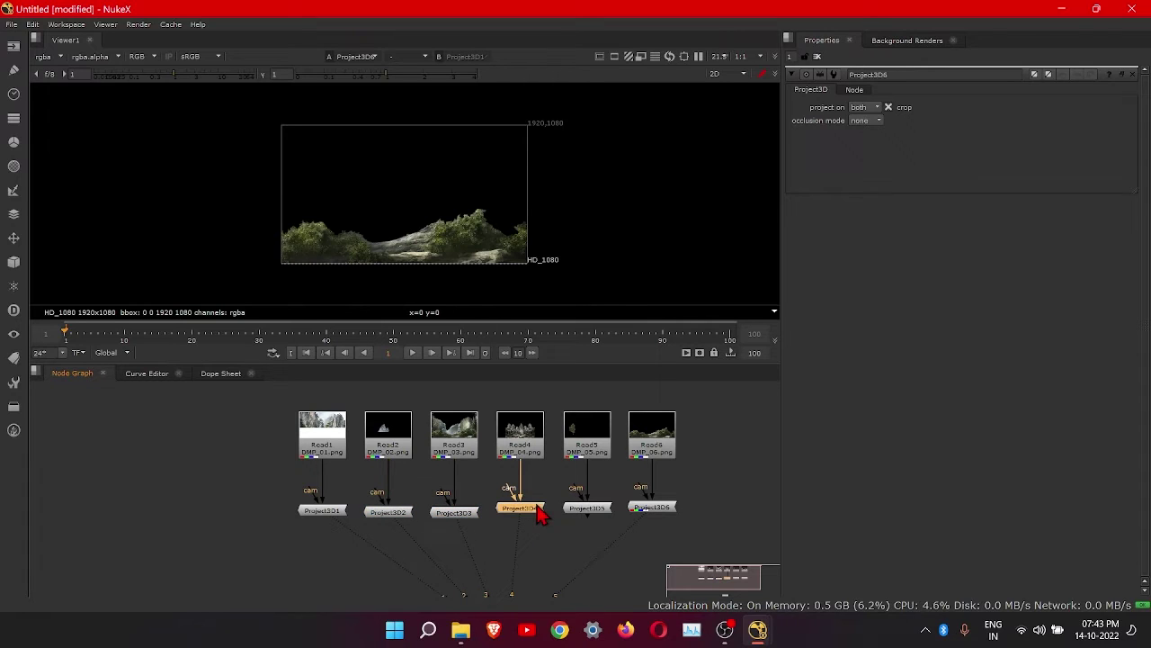
{"action": "left_click_drag", "start_coordinate": [539, 513], "coordinate": [605, 518]}
{"action": "left_click_drag", "start_coordinate": [199, 488], "coordinate": [714, 545]}
{"action": "key", "text": "l"}
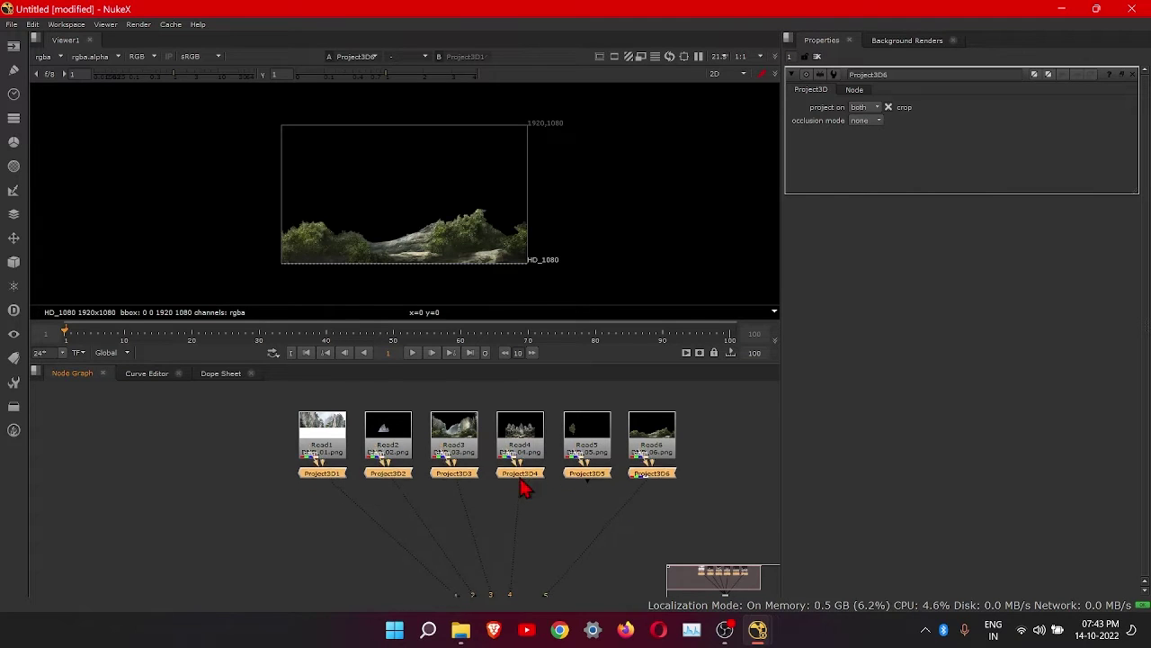
{"action": "left_click_drag", "start_coordinate": [534, 486], "coordinate": [531, 529]}
{"action": "left_click", "coordinate": [752, 521]}
- Add a Card node to Project3D1 and move it further down
{"action": "middle_click_drag", "start_coordinate": [667, 528], "coordinate": [540, 478]}
{"action": "scroll", "coordinate": [495, 467], "scroll_direction": "up", "scroll_amount": 2}
{"action": "scroll", "coordinate": [561, 539], "scroll_direction": "down", "scroll_amount": 2}
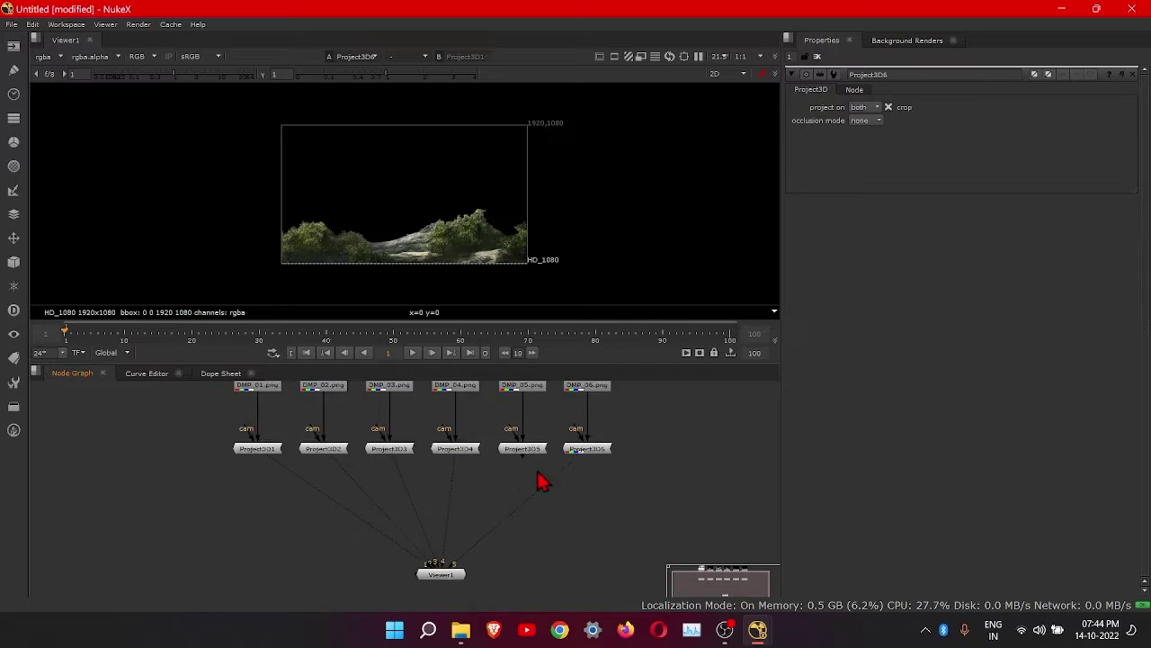
{"action": "scroll", "coordinate": [521, 480], "scroll_direction": "up", "scroll_amount": 2}
{"action": "middle_click_drag", "start_coordinate": [416, 534], "coordinate": [509, 545]}
{"action": "left_click", "coordinate": [254, 452]}
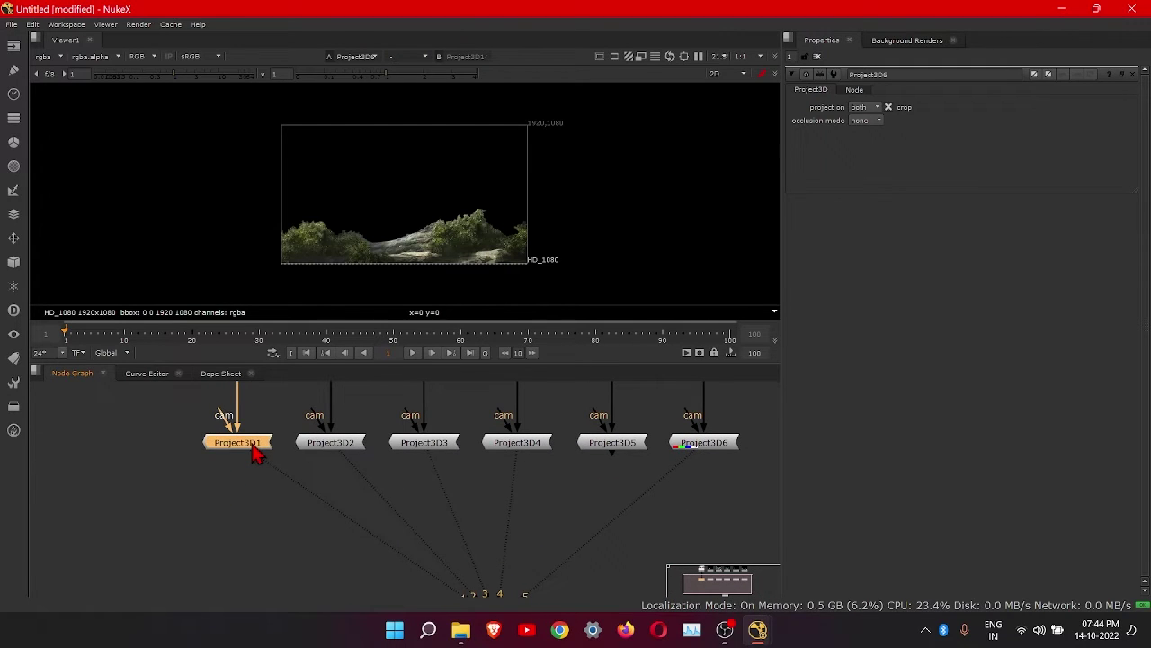
{"action": "key", "text": "Tab"}
{"action": "type", "text": "car"}
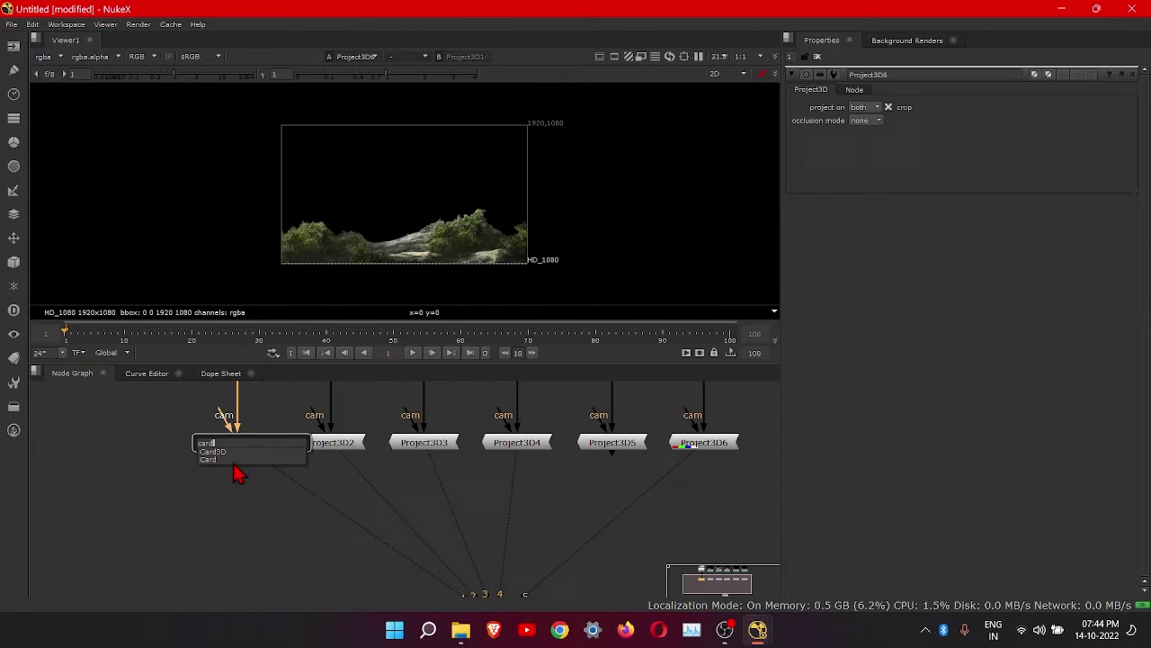
{"action": "left_click", "coordinate": [239, 460]}
{"action": "left_click_drag", "start_coordinate": [256, 466], "coordinate": [255, 509]}
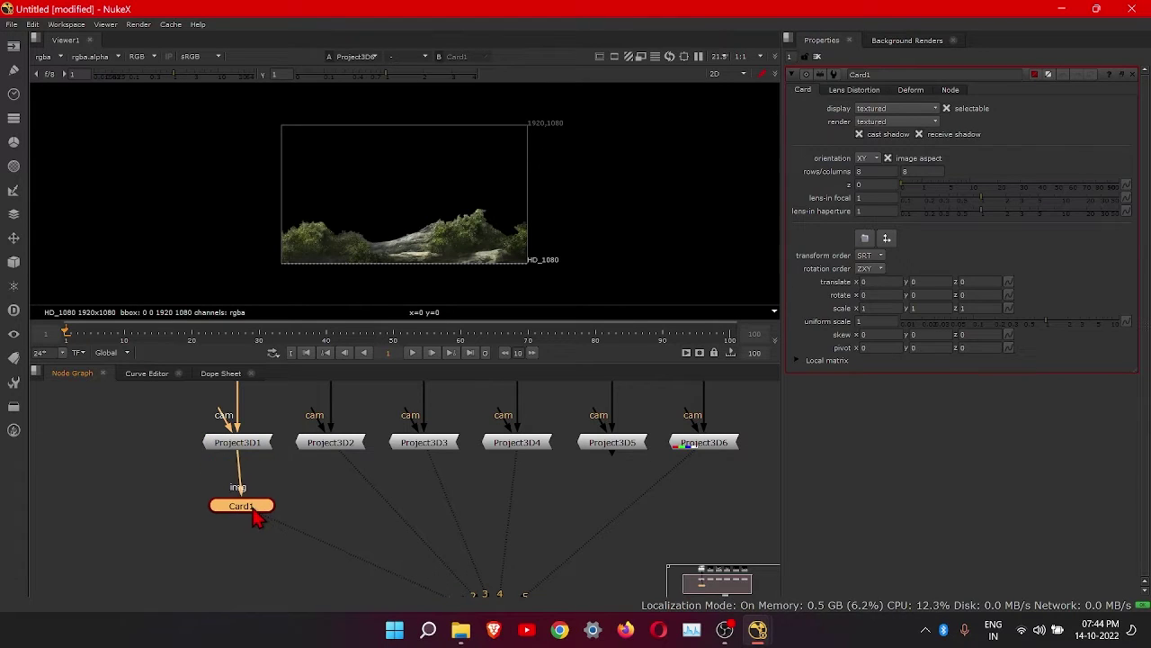
- Add a Card node below each of Project3D2 and Project3D3
{"action": "left_click", "coordinate": [349, 447]}
{"action": "key", "text": "Tab"}
{"action": "key", "text": "Return"}
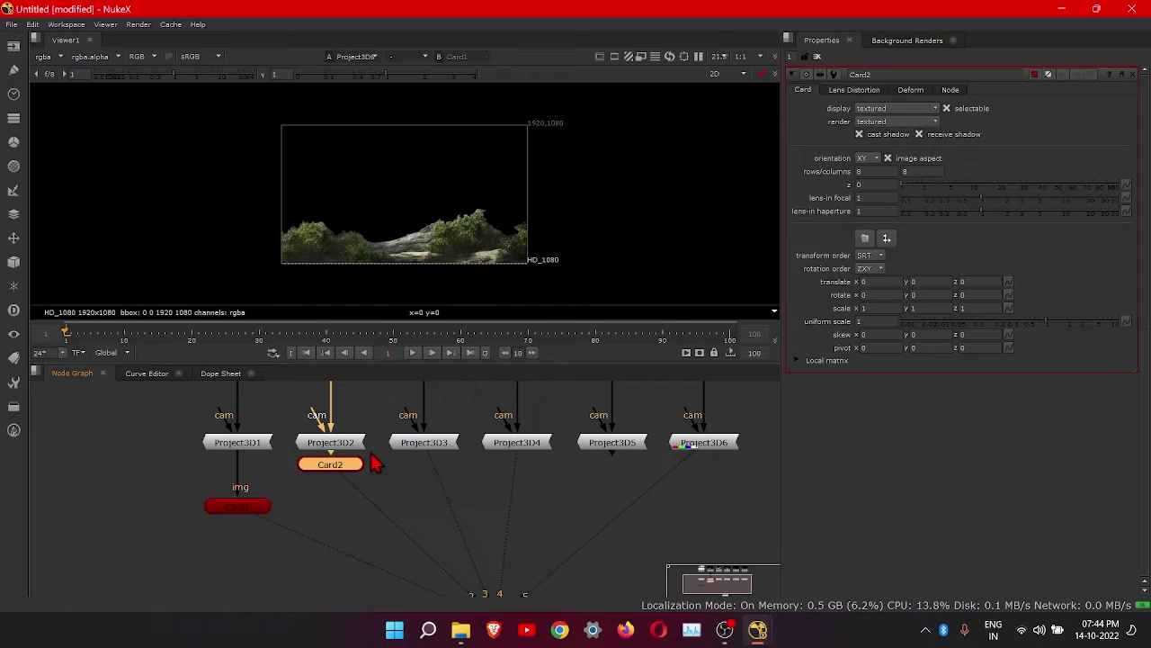
{"action": "left_click", "coordinate": [416, 445]}
{"action": "key", "text": "Tab"}
{"action": "key", "text": "Return"}
- Add a Card node below each of Project3D4, Project3D5 and Project3D6
{"action": "left_click", "coordinate": [506, 447]}
{"action": "key", "text": "Tab"}
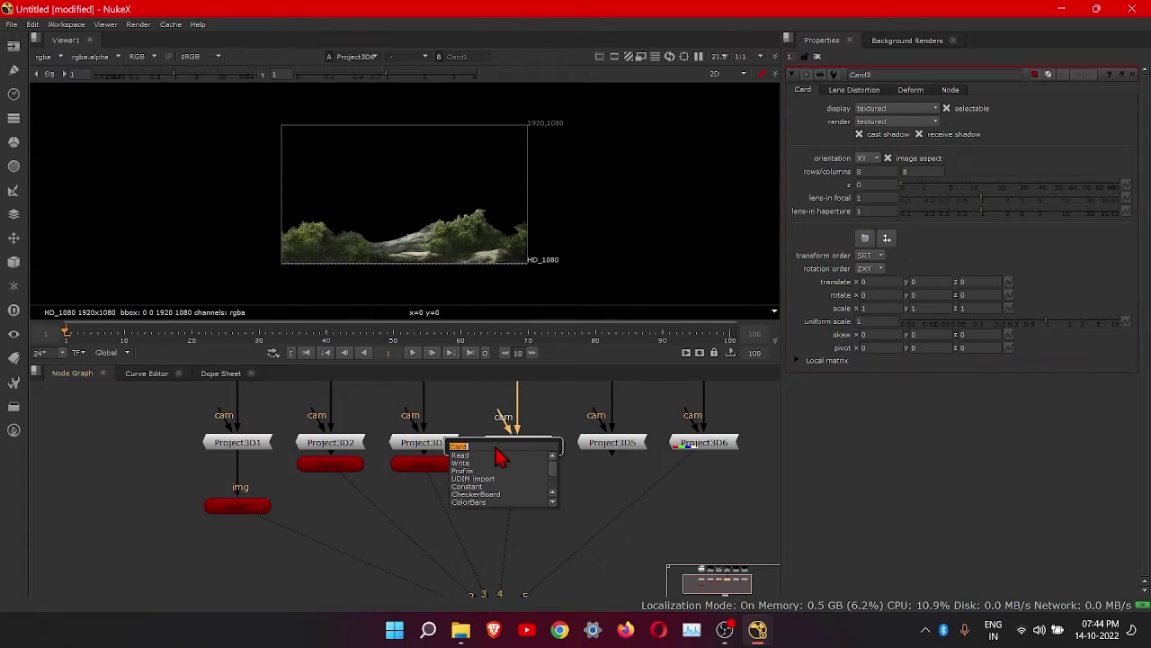
{"action": "key", "text": "Return"}
{"action": "left_click", "coordinate": [618, 448]}
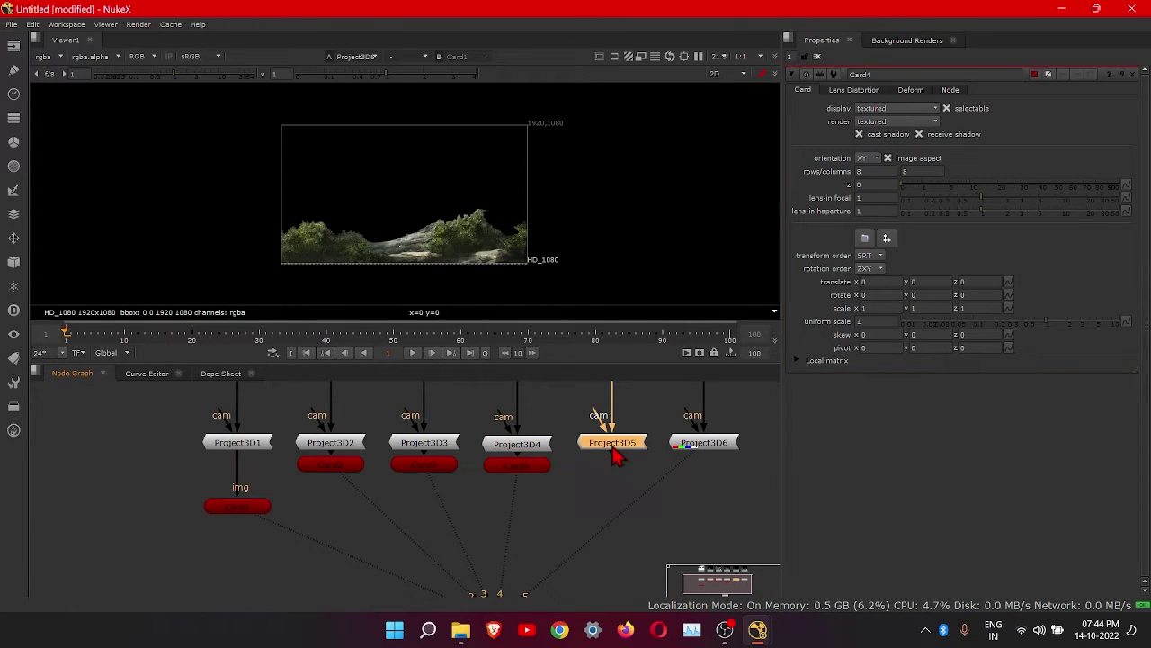
{"action": "key", "text": "Tab"}
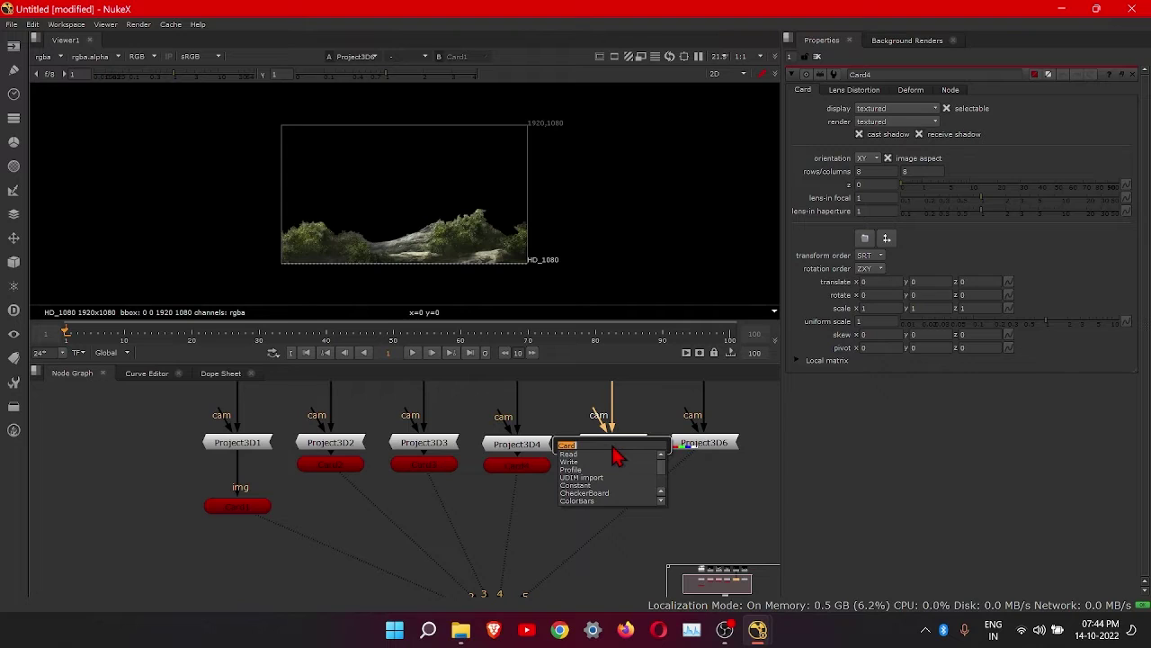
{"action": "key", "text": "Return"}
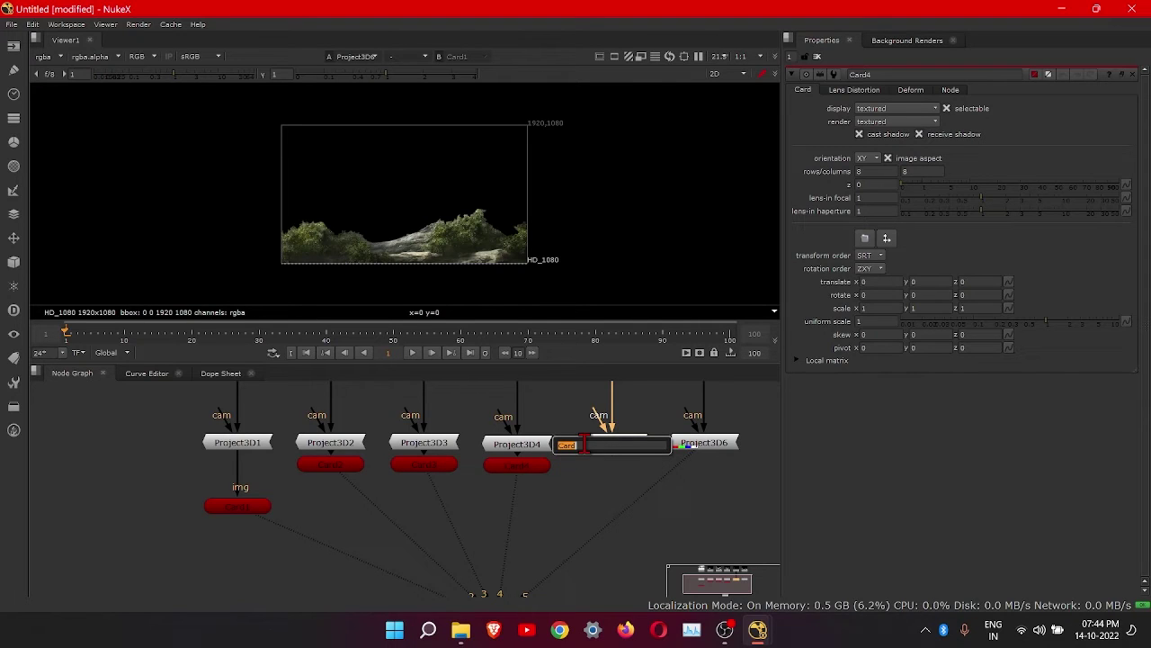
{"action": "left_click", "coordinate": [725, 448]}
{"action": "key", "text": "Tab"}
{"action": "key", "text": "Return"}
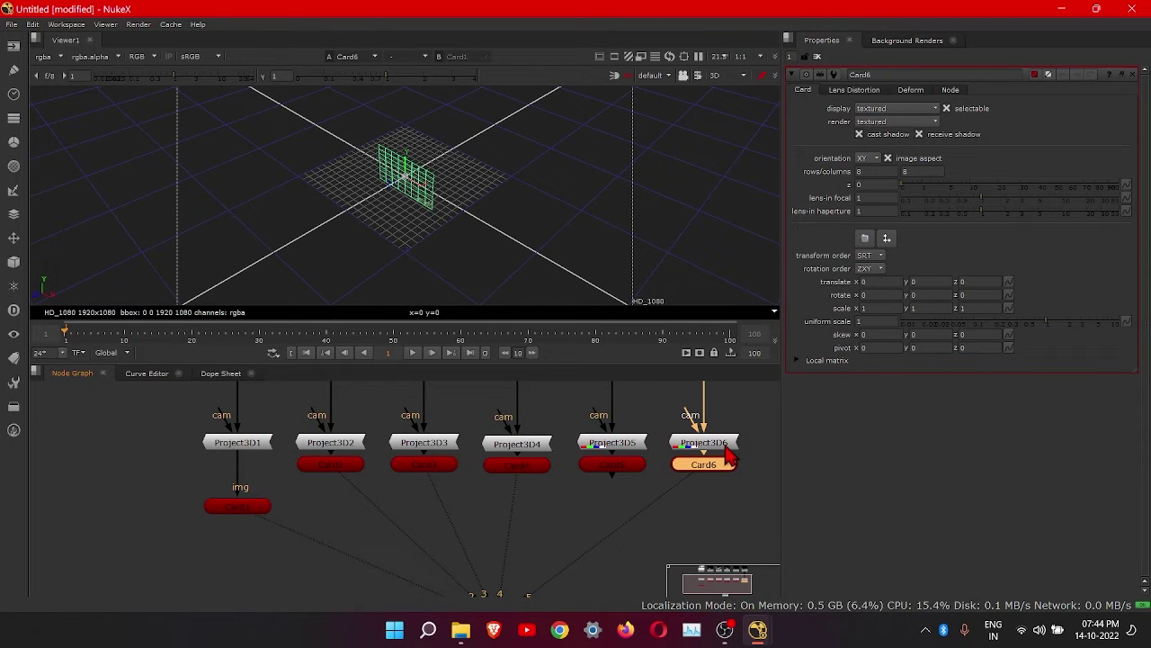
- Select Card2 through Card6 together and move them down level with Card1
{"action": "left_click_drag", "start_coordinate": [277, 458], "coordinate": [752, 531]}
{"action": "left_click_drag", "start_coordinate": [757, 491], "coordinate": [229, 461]}
{"action": "scroll", "coordinate": [231, 463], "scroll_direction": "up", "scroll_amount": 1}
{"action": "scroll", "coordinate": [527, 507], "scroll_direction": "down", "scroll_amount": 2}
{"action": "scroll", "coordinate": [473, 530], "scroll_direction": "down", "scroll_amount": 2}
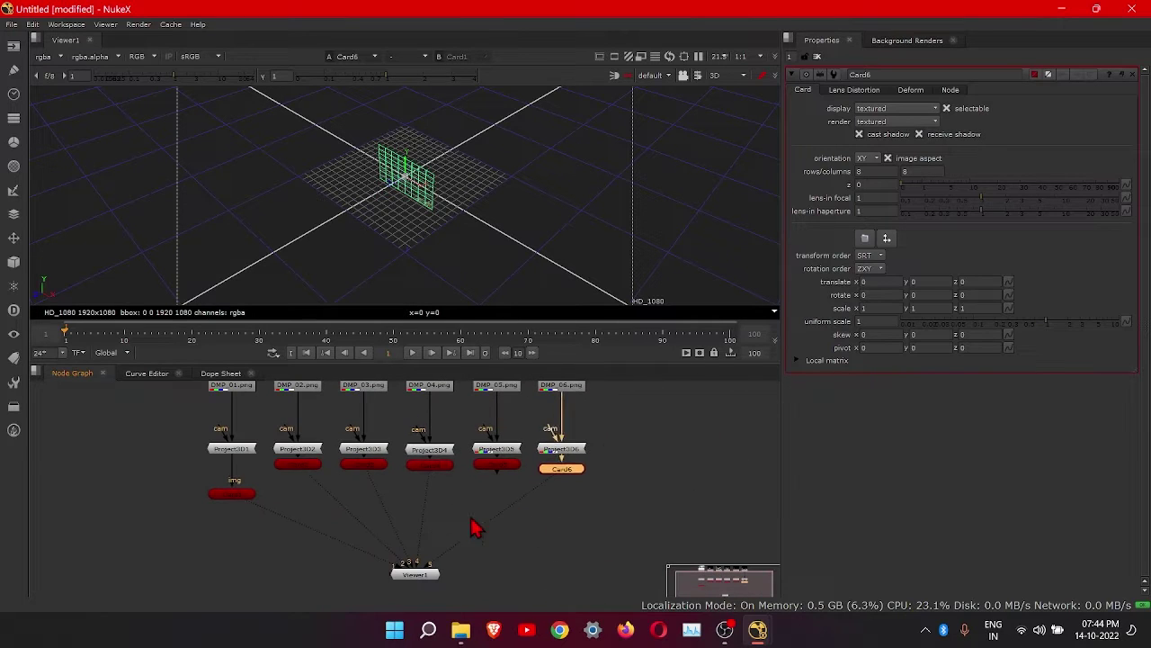
{"action": "left_click_drag", "start_coordinate": [617, 489], "coordinate": [178, 459]}
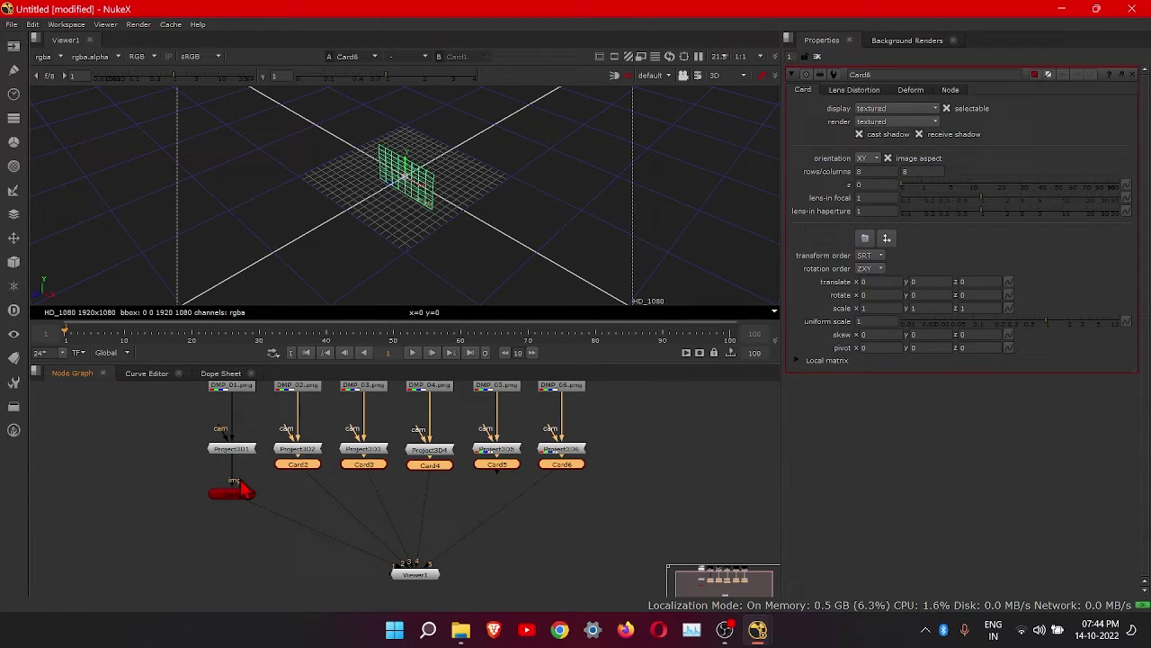
{"action": "left_click_drag", "start_coordinate": [315, 467], "coordinate": [319, 501]}
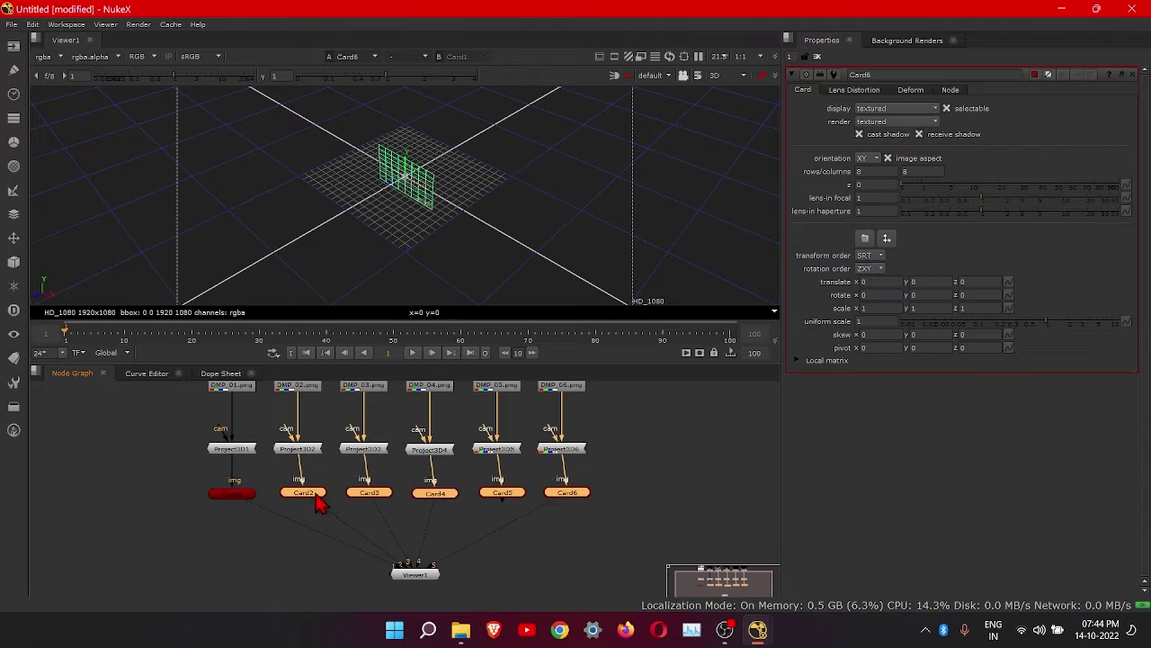
- Deselect the Card nodes and move Viewer1 a little further down
{"action": "left_click", "coordinate": [576, 550]}
{"action": "scroll", "coordinate": [452, 537], "scroll_direction": "down", "scroll_amount": 1}
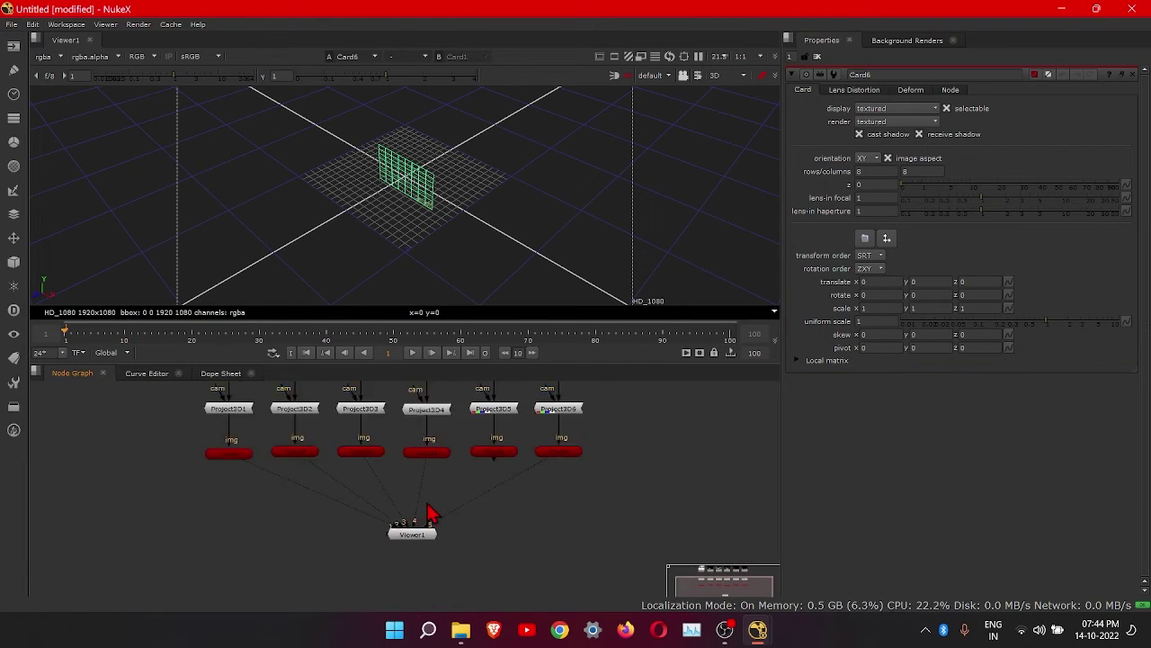
{"action": "scroll", "coordinate": [427, 500], "scroll_direction": "up", "scroll_amount": 2}
{"action": "left_click_drag", "start_coordinate": [402, 548], "coordinate": [405, 577]}
- Select Card5 and Card4 in turn, and open the properties of the Card3 node
{"action": "left_click", "coordinate": [541, 472]}
{"action": "left_click", "coordinate": [511, 438]}
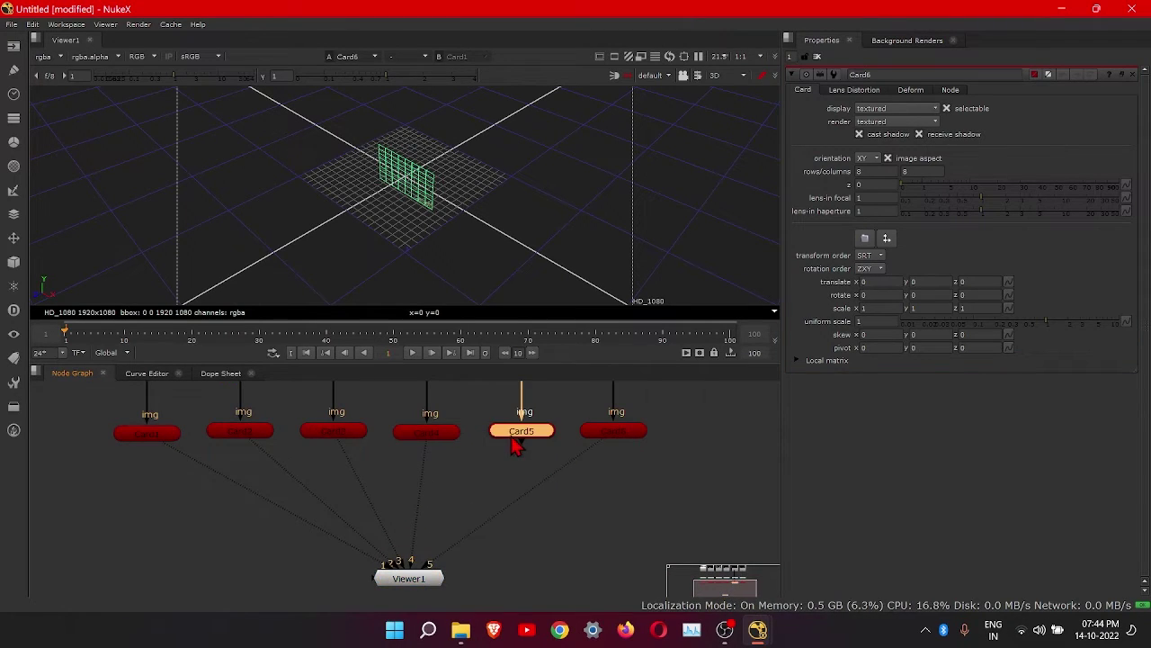
{"action": "left_click", "coordinate": [430, 433]}
{"action": "left_click", "coordinate": [352, 433]}
{"action": "scroll", "coordinate": [454, 501], "scroll_direction": "down", "scroll_amount": 1}
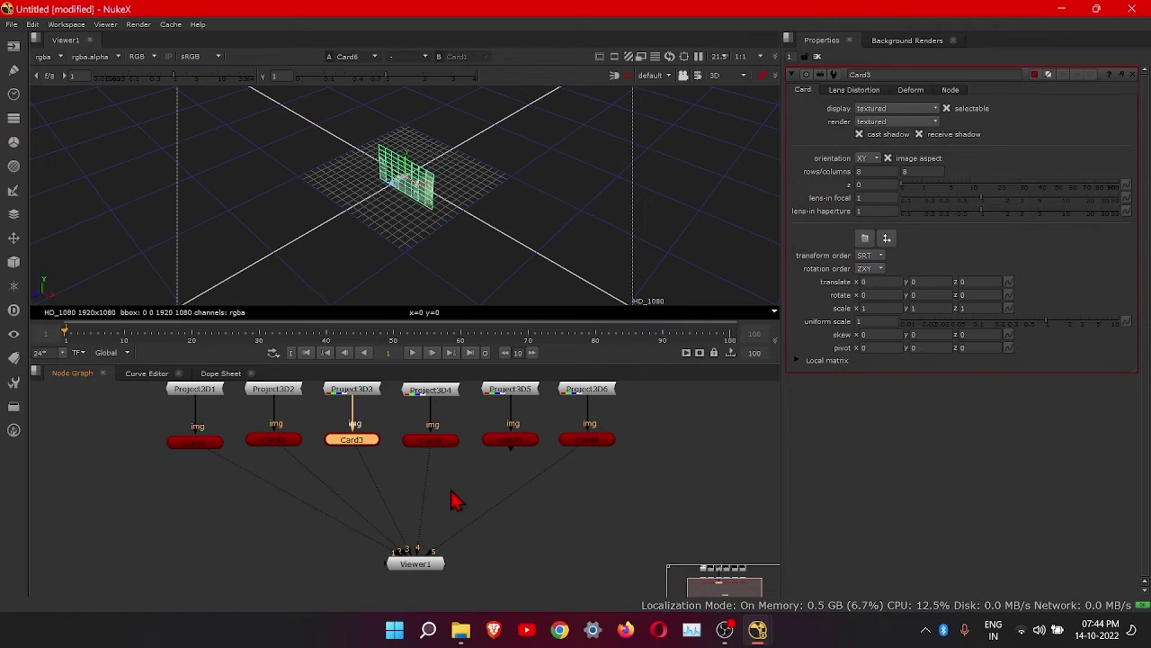
- Disconnect all of Viewer1's inputs from the Card nodes
{"action": "left_click_drag", "start_coordinate": [587, 447], "coordinate": [591, 403]}
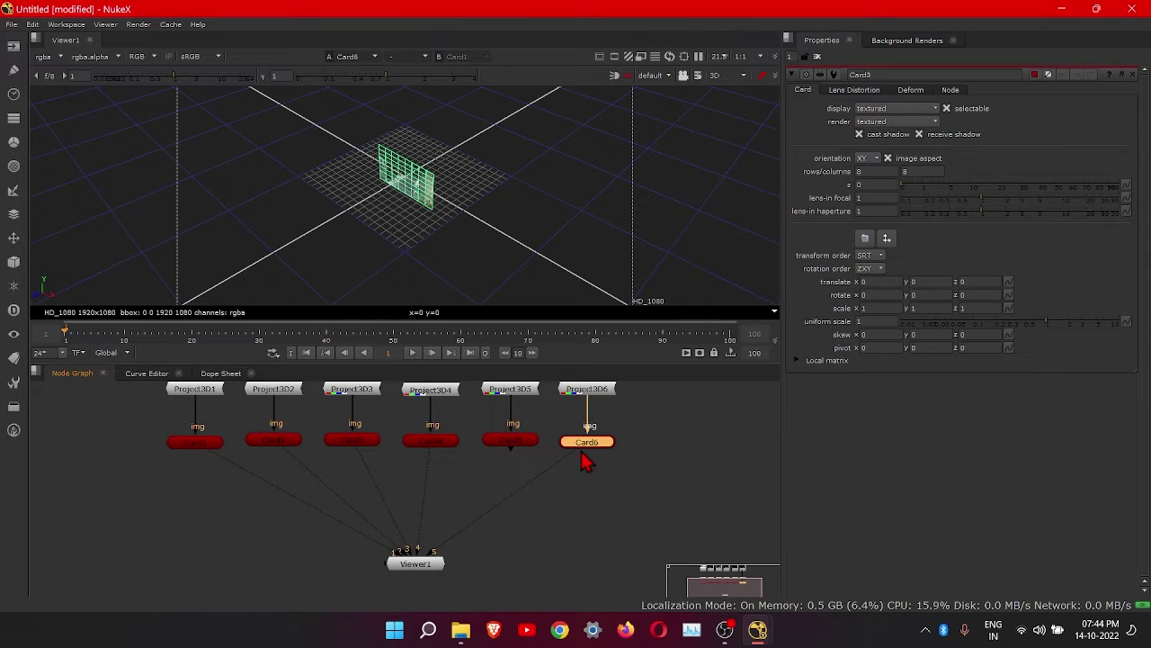
{"action": "left_click_drag", "start_coordinate": [436, 548], "coordinate": [566, 510]}
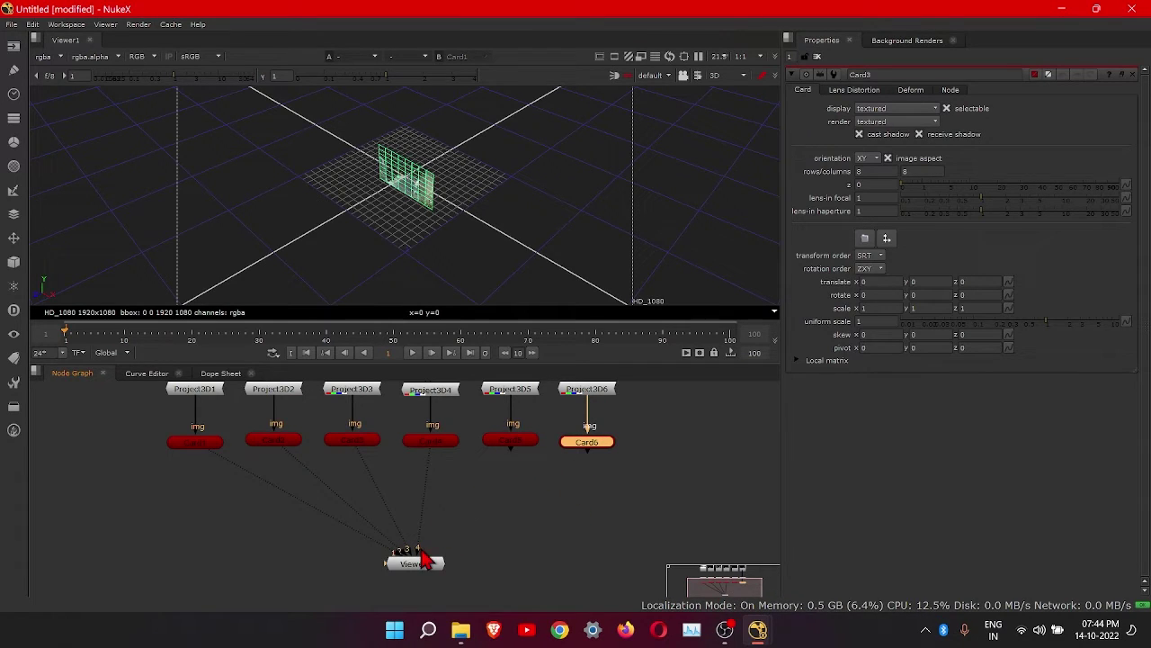
{"action": "left_click_drag", "start_coordinate": [420, 549], "coordinate": [472, 523]}
{"action": "left_click", "coordinate": [482, 521]}
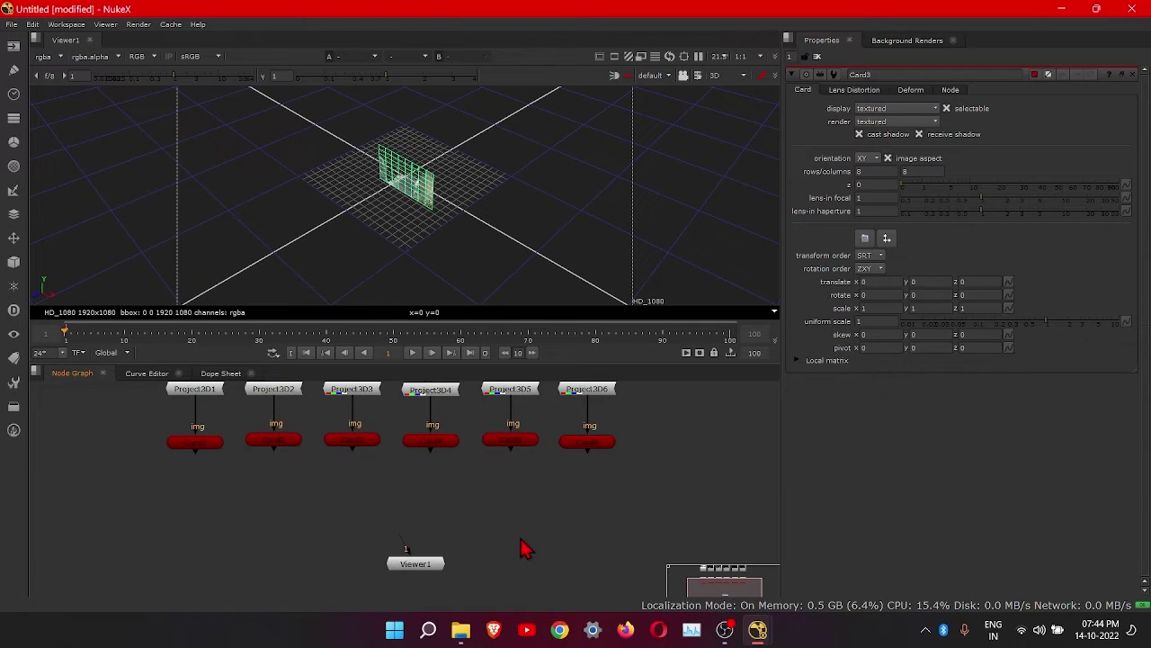
- Add a Scene node below the row of Card nodes and move Viewer1 down beneath it
{"action": "scroll", "coordinate": [521, 538], "scroll_direction": "down", "scroll_amount": 1}
{"action": "scroll", "coordinate": [496, 560], "scroll_direction": "up", "scroll_amount": 2}
{"action": "middle_click_drag", "start_coordinate": [544, 513], "coordinate": [523, 490]}
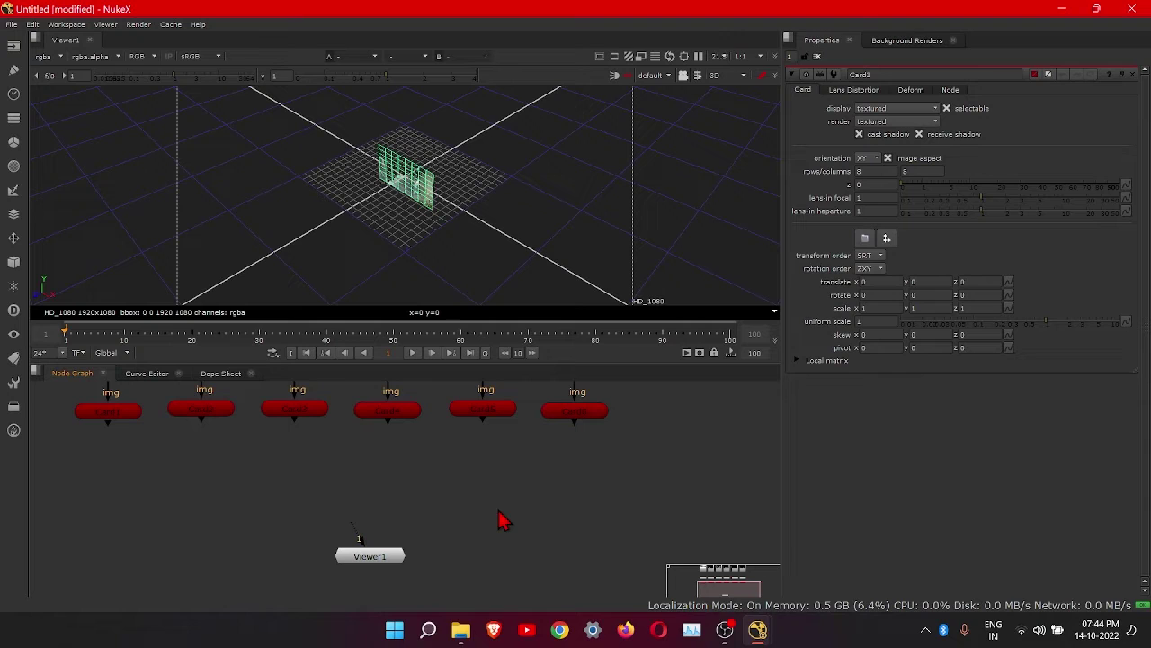
{"action": "key", "text": "Tab"}
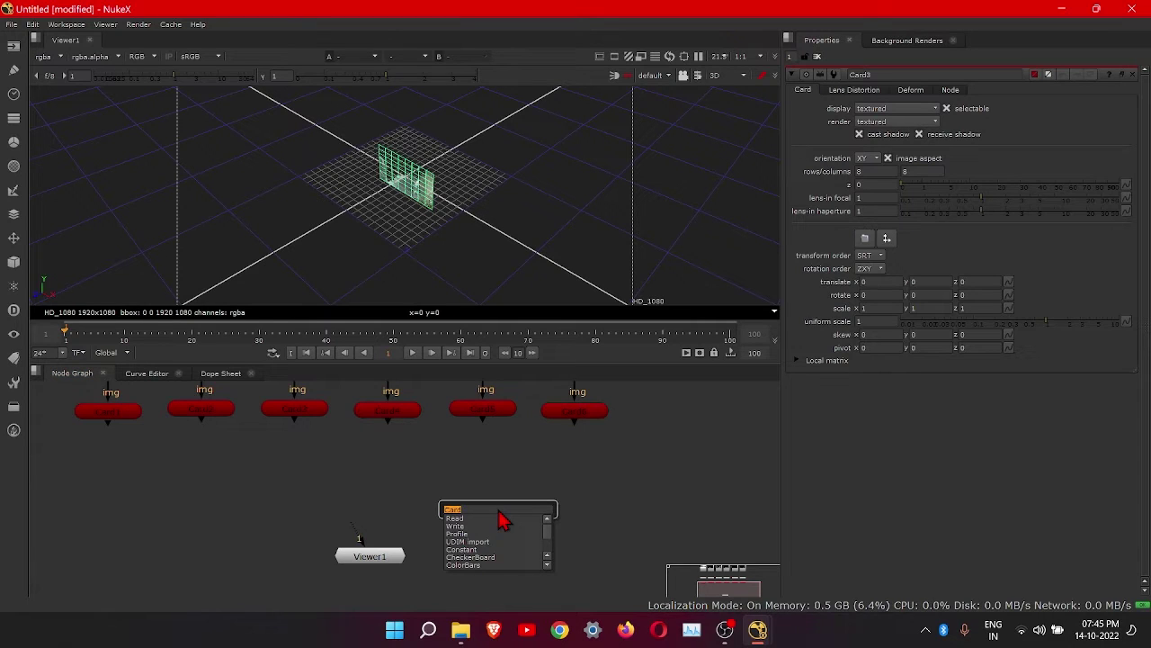
{"action": "type", "text": "scene"}
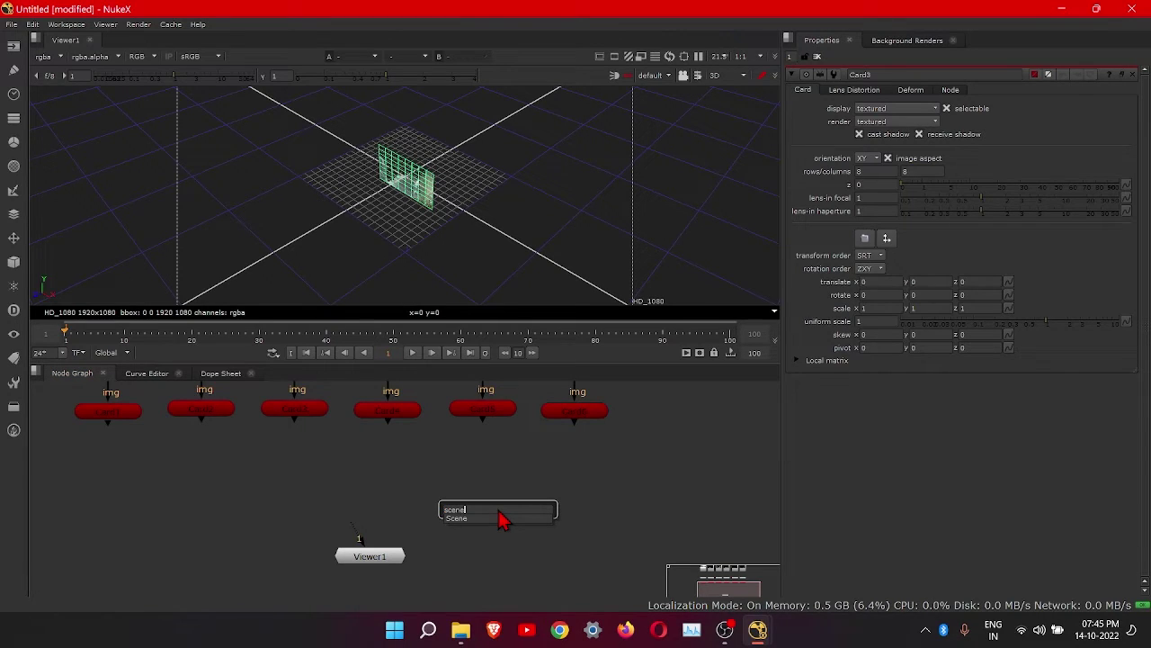
{"action": "key", "text": "Return"}
{"action": "left_click_drag", "start_coordinate": [514, 507], "coordinate": [382, 619]}
{"action": "middle_click_drag", "start_coordinate": [388, 583], "coordinate": [389, 556]}
{"action": "scroll", "coordinate": [398, 533], "scroll_direction": "down", "scroll_amount": 2}
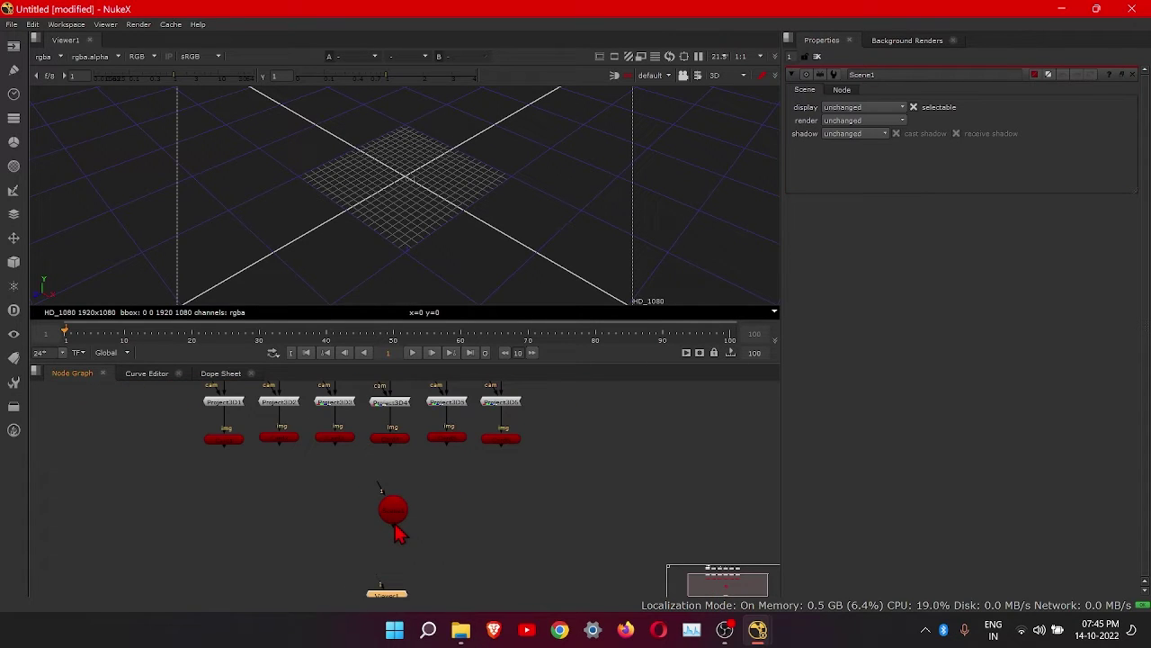
{"action": "left_click", "coordinate": [394, 511]}
{"action": "scroll", "coordinate": [404, 544], "scroll_direction": "up", "scroll_amount": 2}
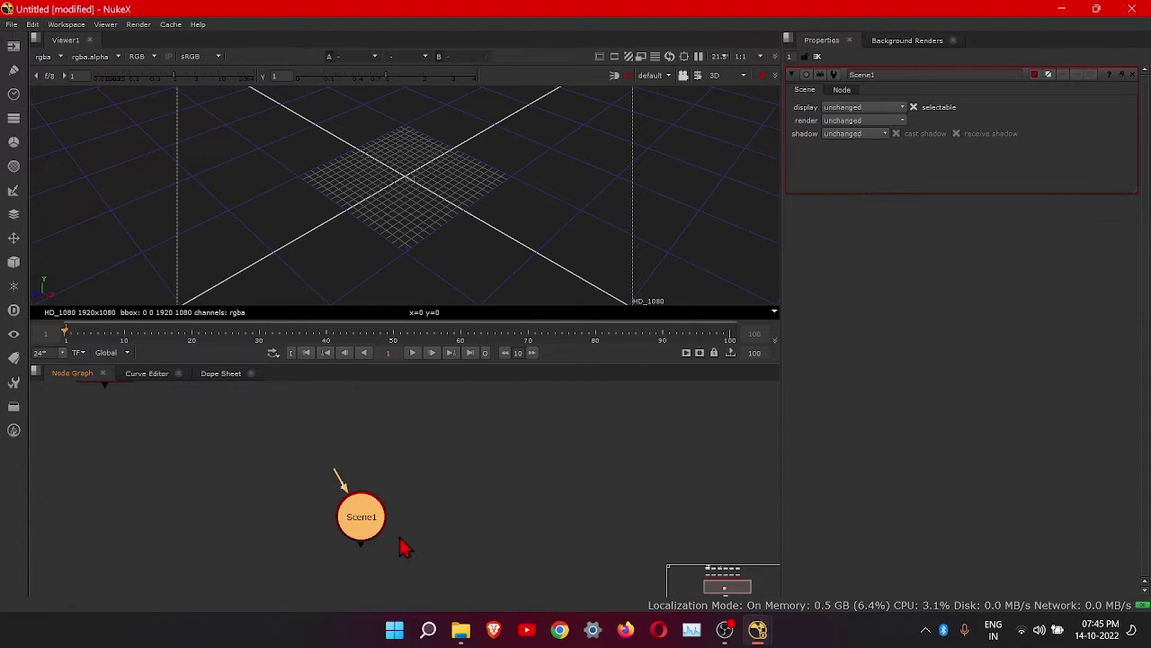
- Add a Camera node and place it on the left side of the Scene node, then deselect it
{"action": "left_click", "coordinate": [465, 540]}
{"action": "key", "text": "Tab"}
{"action": "type", "text": "came"}
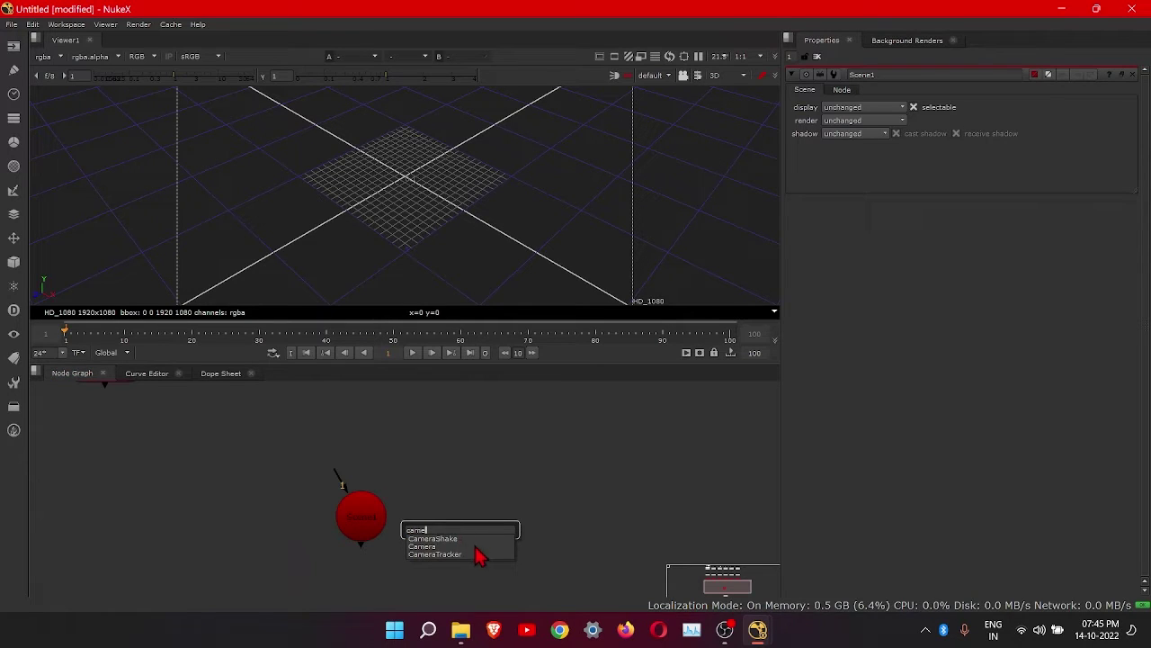
{"action": "left_click", "coordinate": [475, 546]}
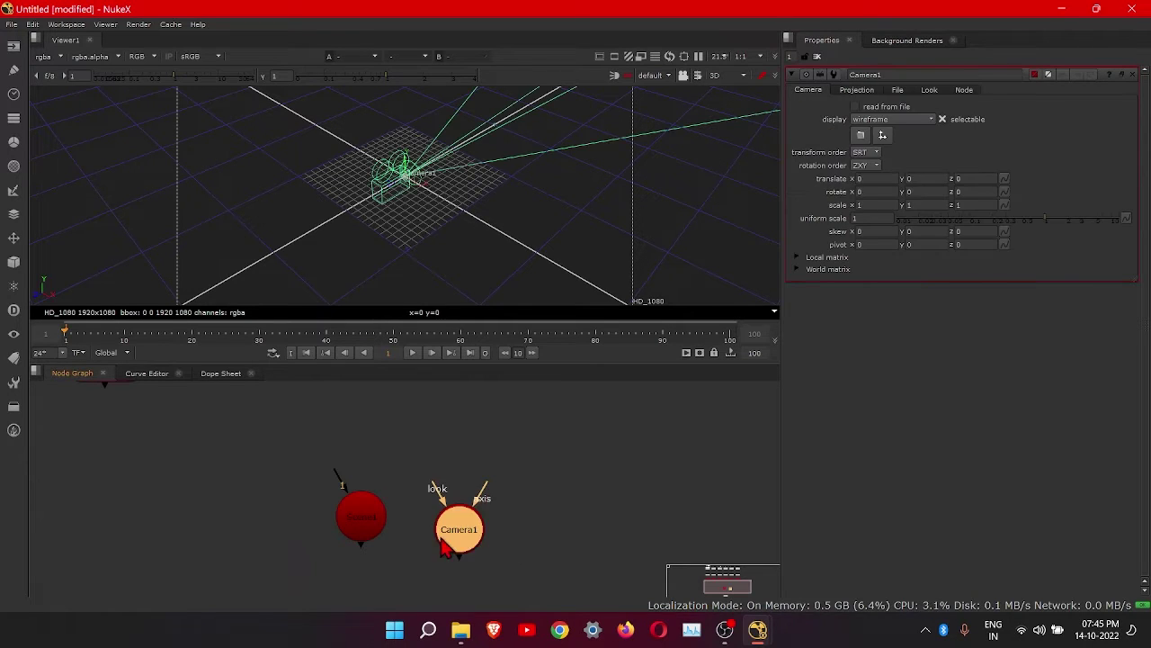
{"action": "left_click_drag", "start_coordinate": [442, 538], "coordinate": [173, 526]}
{"action": "scroll", "coordinate": [173, 525], "scroll_direction": "down", "scroll_amount": 3}
{"action": "left_click", "coordinate": [379, 525]}
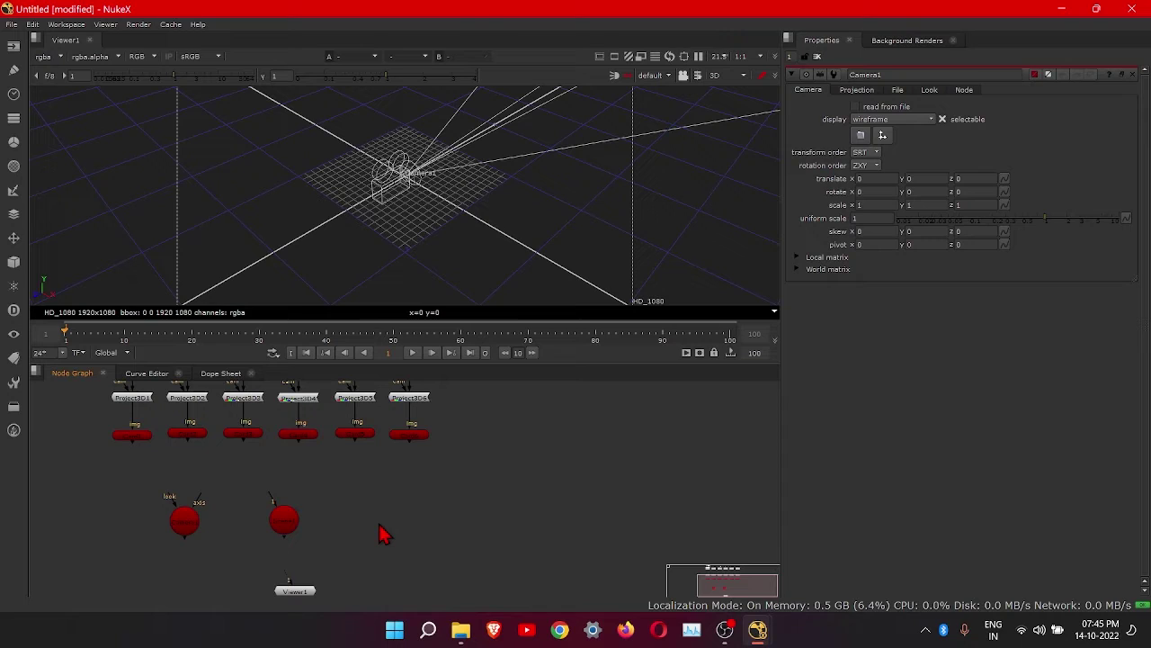
{"action": "key", "text": "Tab"}
{"action": "type", "text": "scal"}
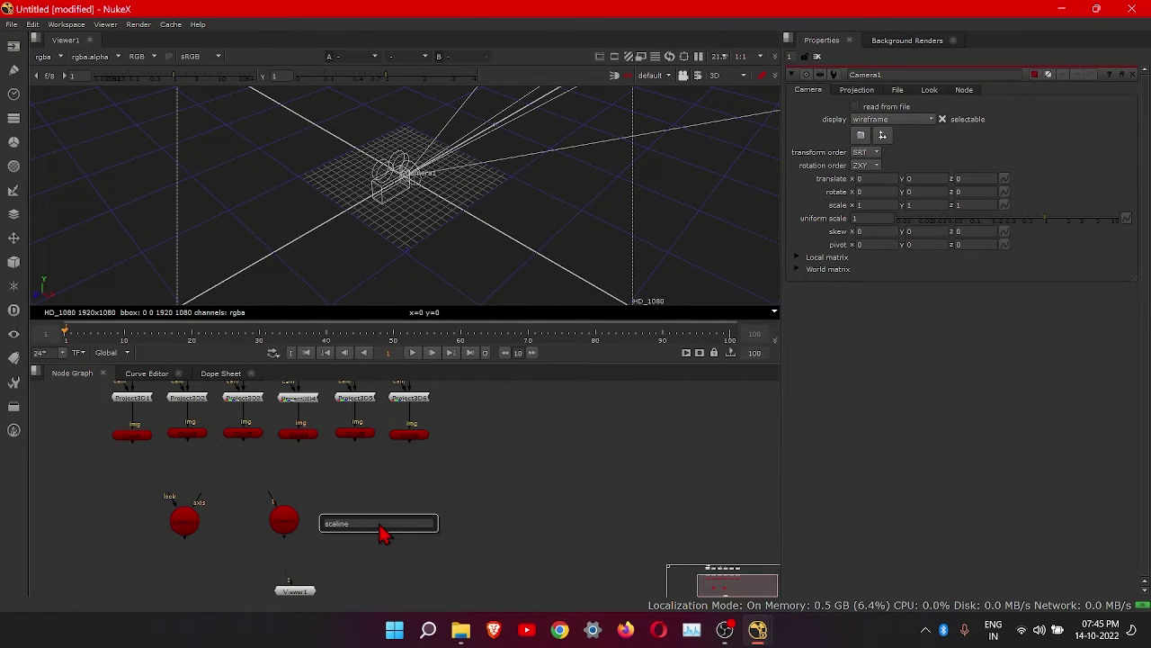
{"action": "type", "text": "in"}
{"action": "key", "text": "BackSpace"}
{"action": "key", "text": "BackSpace"}
{"action": "key", "text": "BackSpace"}
{"action": "key", "text": "BackSpace"}
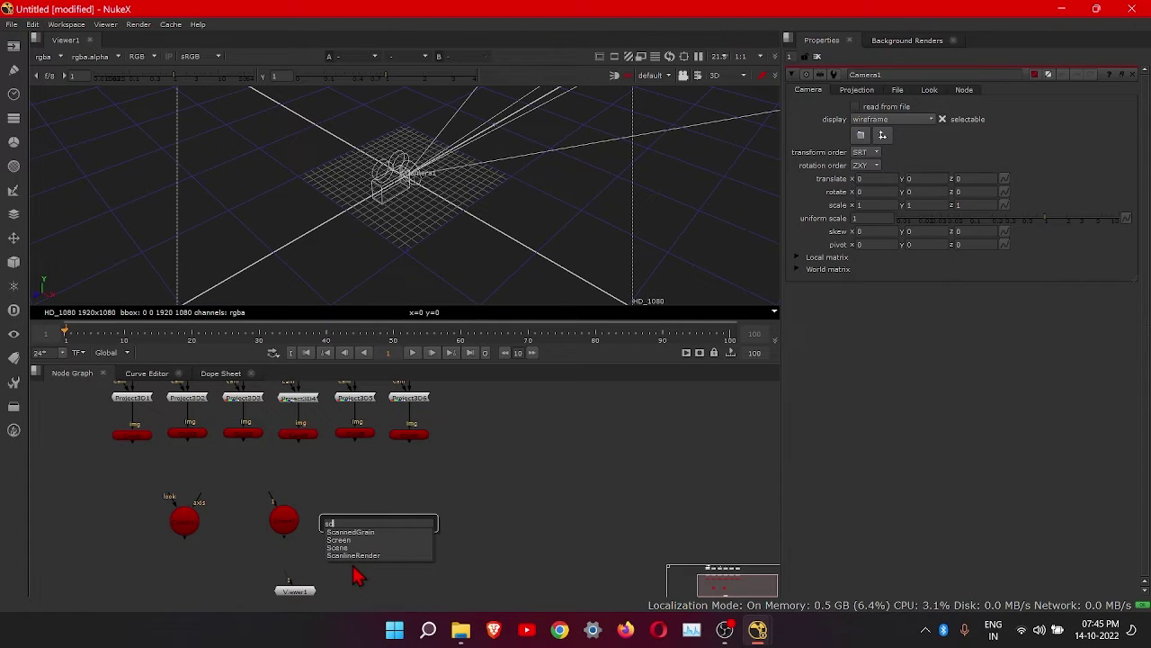
{"action": "left_click", "coordinate": [394, 547]}
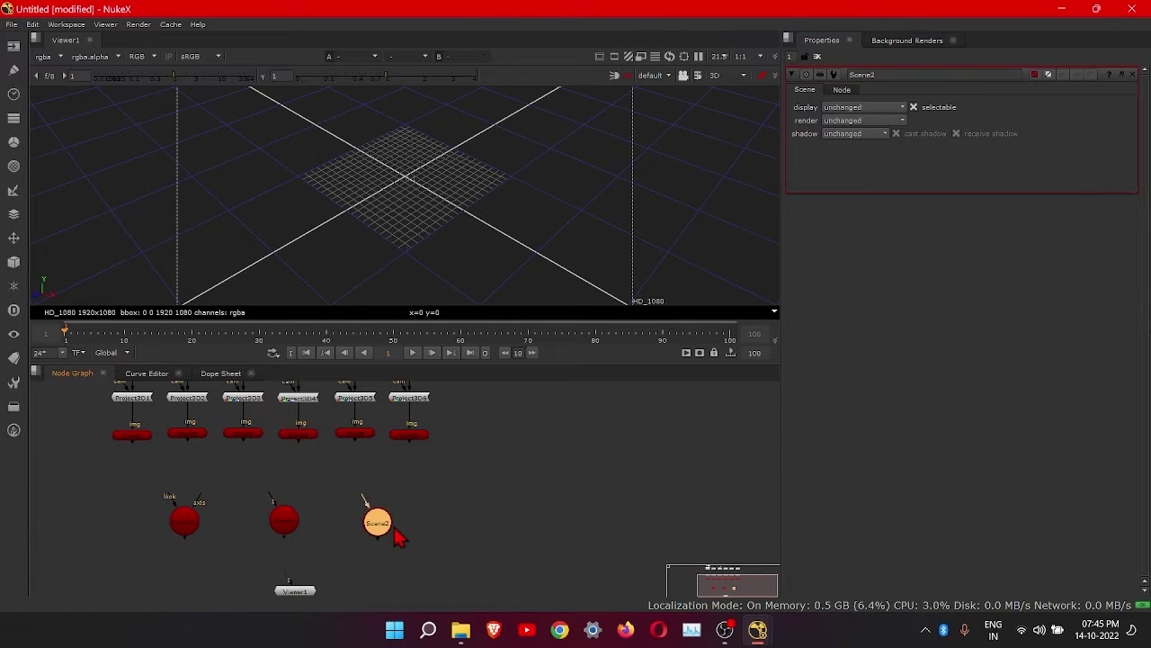
{"action": "key", "text": "Delete"}
- Add a ScanlineRender node and place it just to the right of the Scene node
{"action": "key", "text": "Tab"}
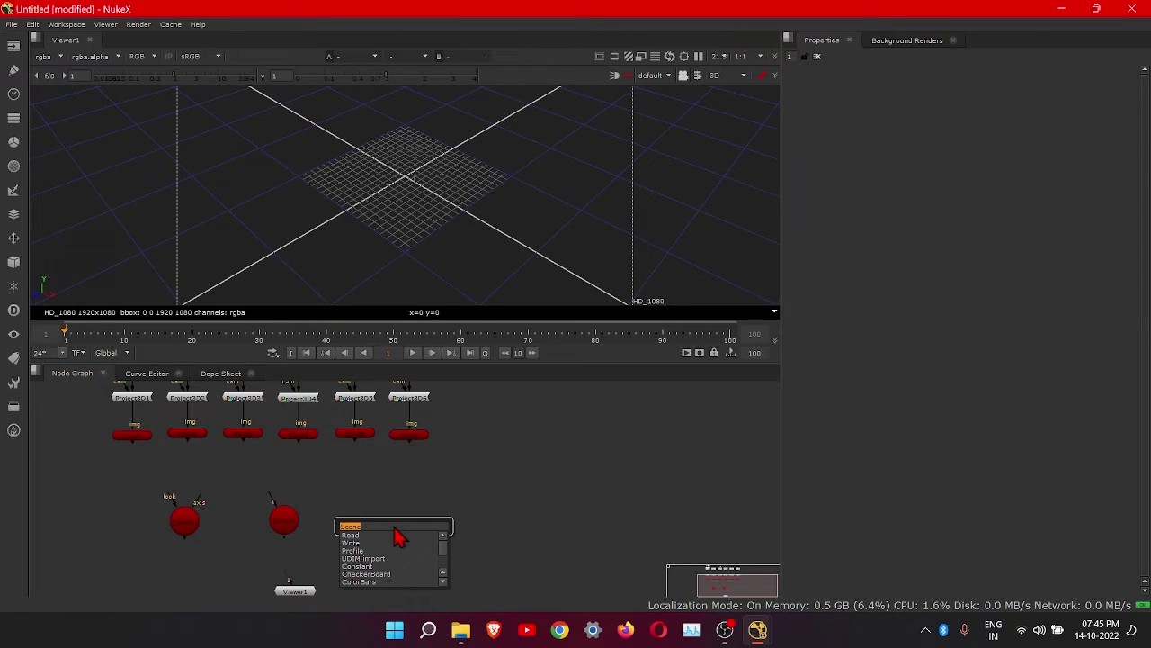
{"action": "type", "text": "scan"}
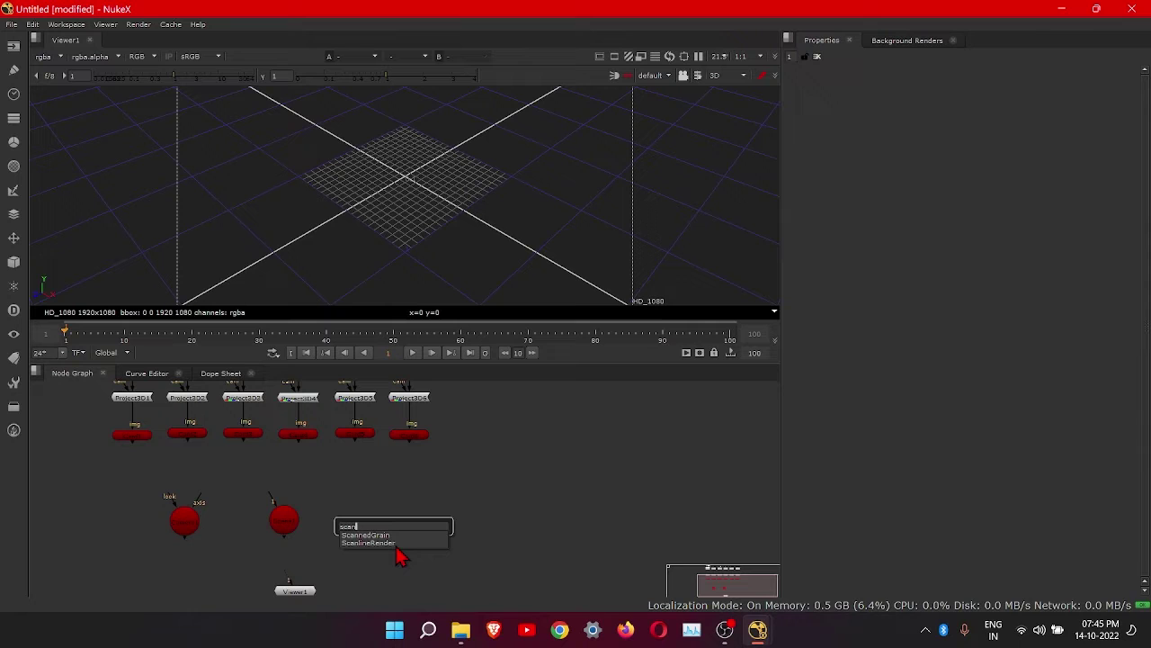
{"action": "left_click", "coordinate": [393, 545]}
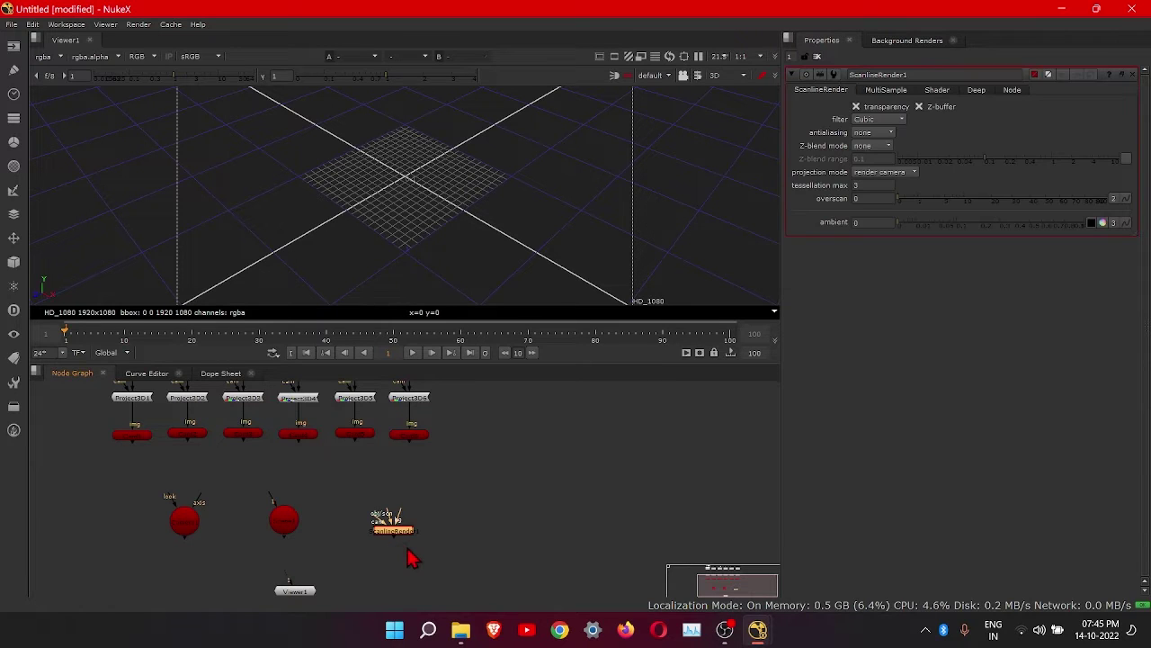
{"action": "left_click_drag", "start_coordinate": [398, 535], "coordinate": [357, 532]}
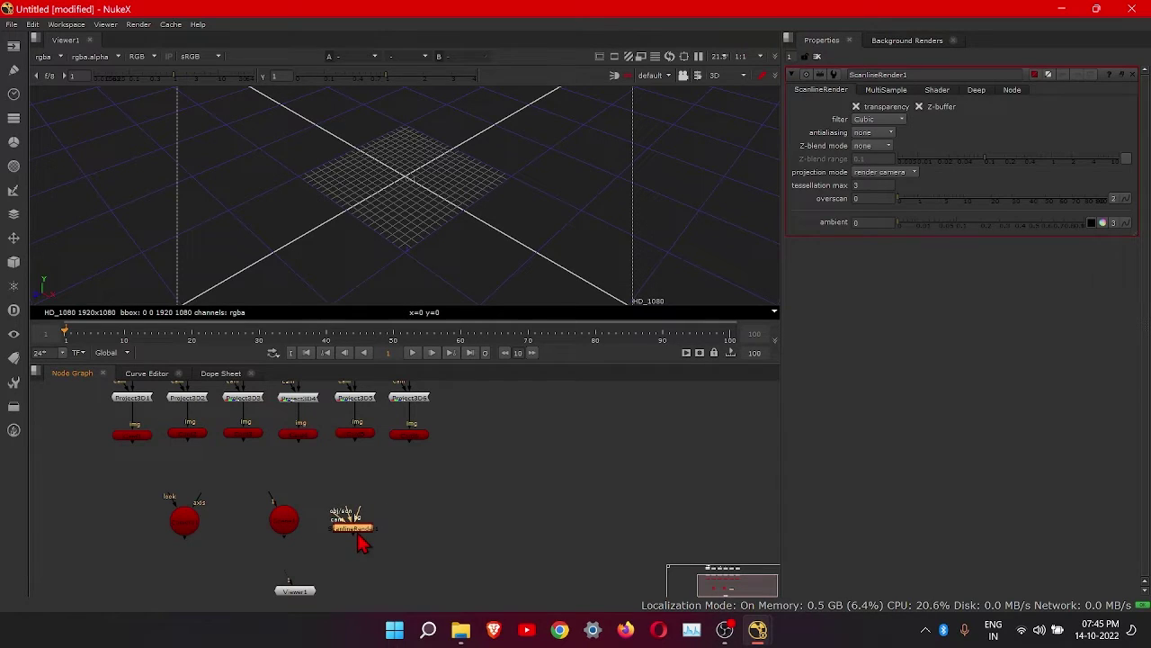
{"action": "scroll", "coordinate": [357, 531], "scroll_direction": "up", "scroll_amount": 4}
{"action": "middle_click_drag", "start_coordinate": [376, 551], "coordinate": [421, 560]}
{"action": "scroll", "coordinate": [415, 539], "scroll_direction": "down", "scroll_amount": 3}
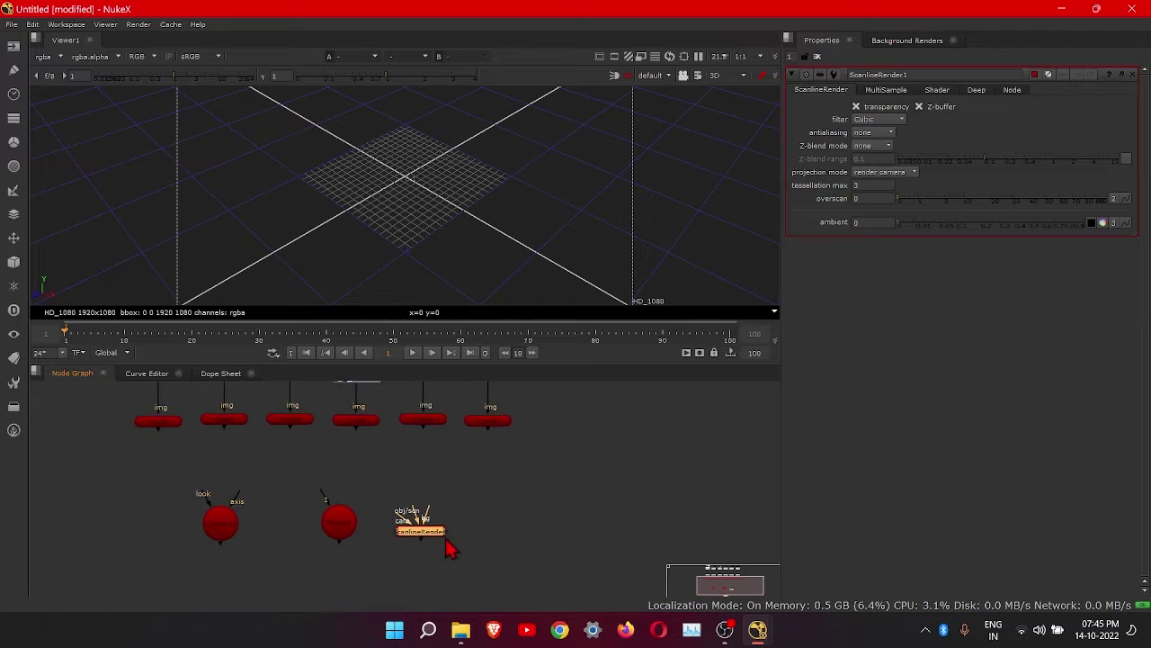
{"action": "scroll", "coordinate": [441, 548], "scroll_direction": "up", "scroll_amount": 2}
{"action": "scroll", "coordinate": [450, 554], "scroll_direction": "down", "scroll_amount": 2}
{"action": "middle_click_drag", "start_coordinate": [427, 565], "coordinate": [478, 558]}
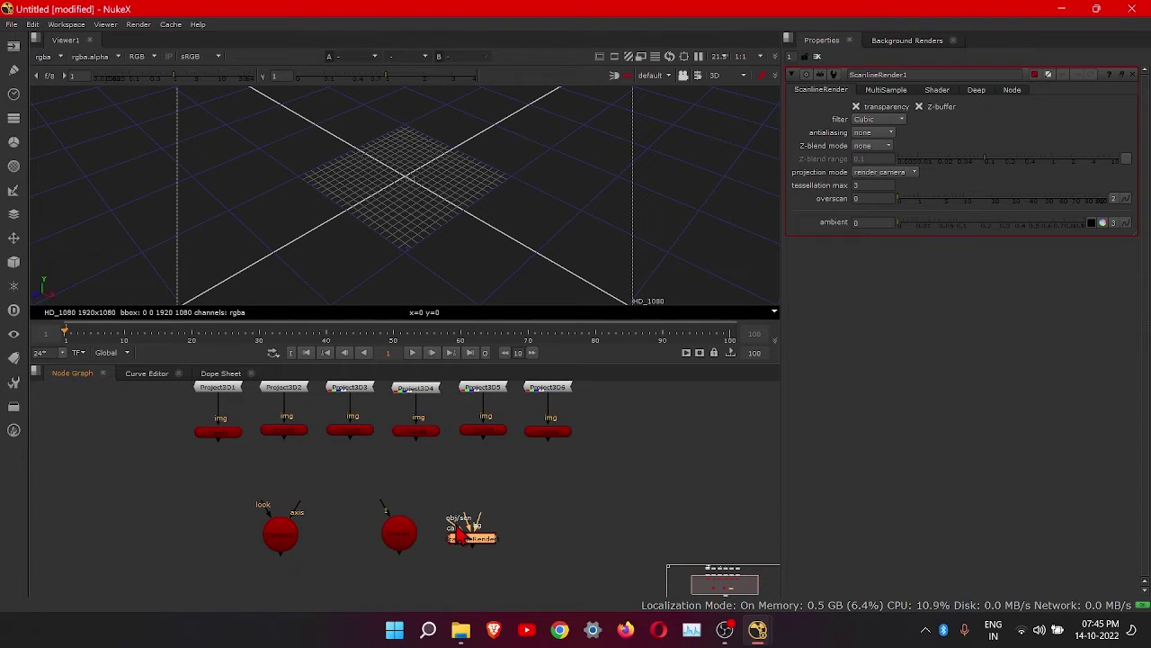
- Connect ScanlineRender1's cam input to Camera1 and its obj/scn input to Scene1, arranging the three nodes in a triangle
{"action": "left_click_drag", "start_coordinate": [443, 538], "coordinate": [312, 557]}
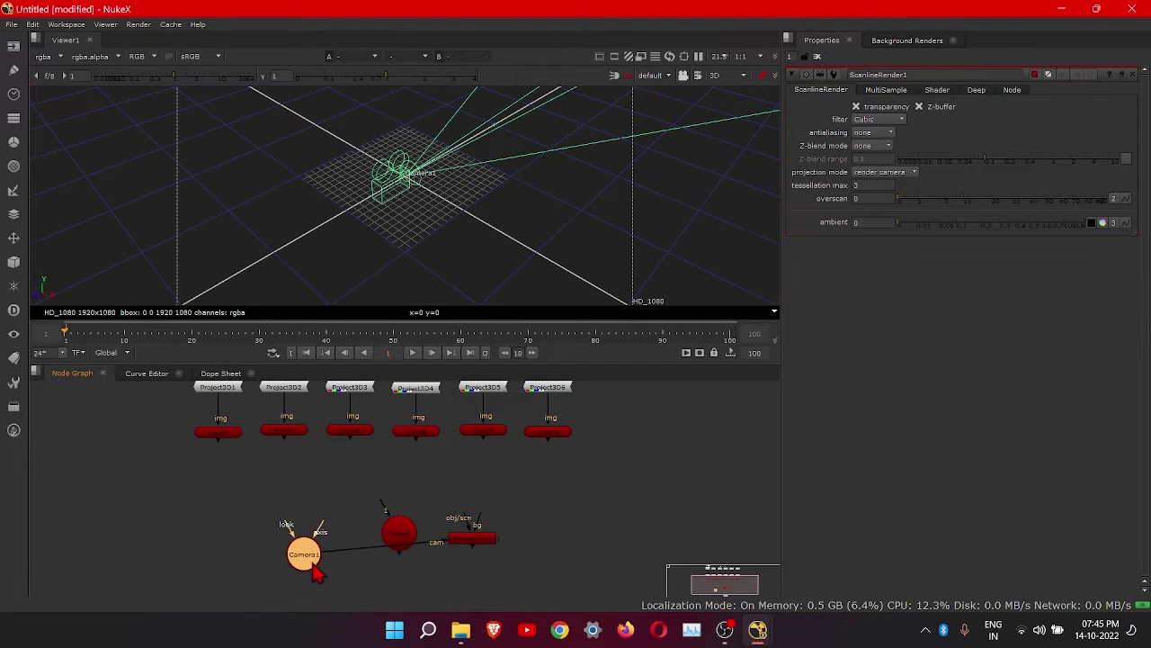
{"action": "left_click_drag", "start_coordinate": [485, 549], "coordinate": [486, 580]}
{"action": "middle_click_drag", "start_coordinate": [483, 583], "coordinate": [486, 539]}
{"action": "left_click", "coordinate": [394, 486]}
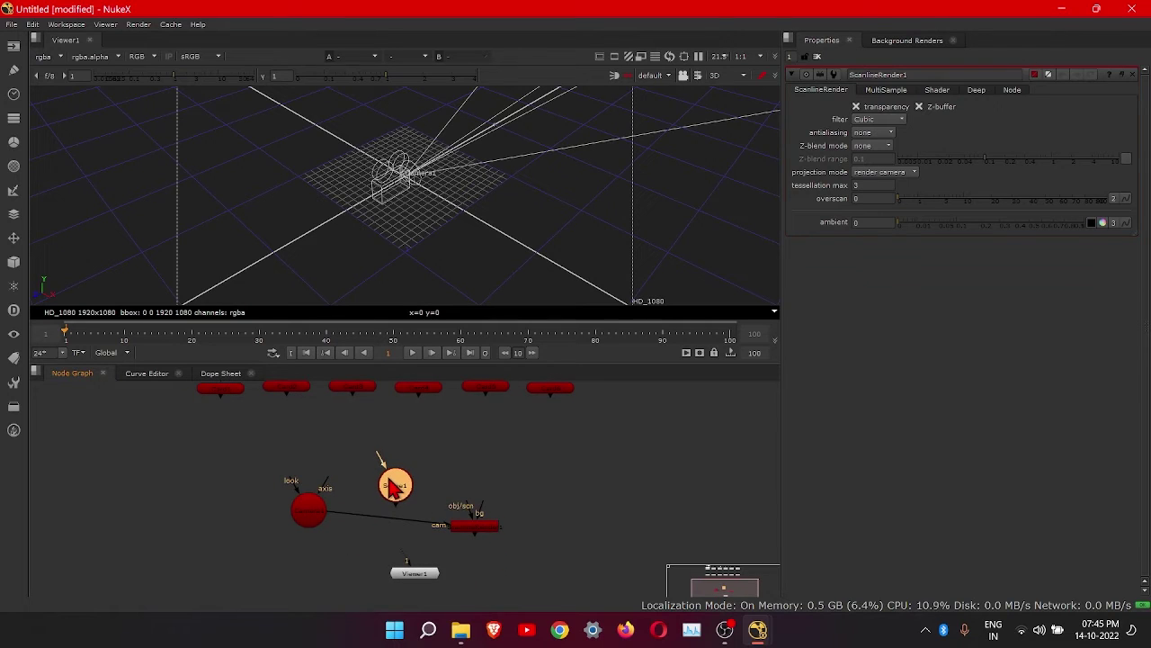
{"action": "left_click_drag", "start_coordinate": [467, 519], "coordinate": [410, 474]}
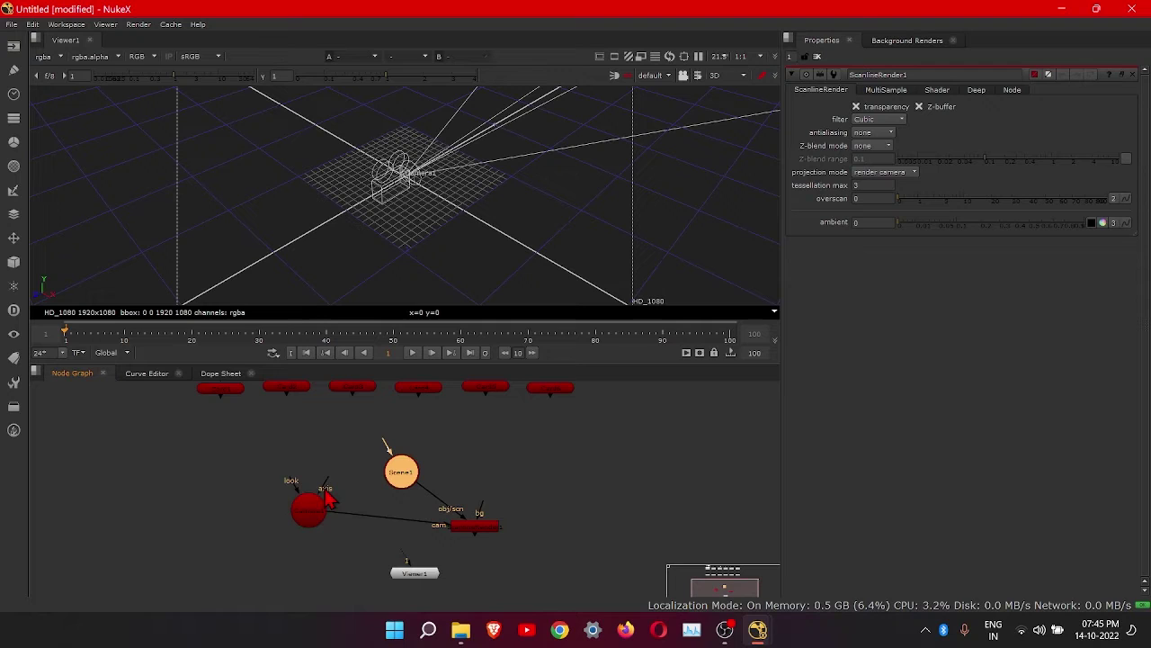
- Connect Camera1 to the first input of Scene1
{"action": "left_click", "coordinate": [377, 442]}
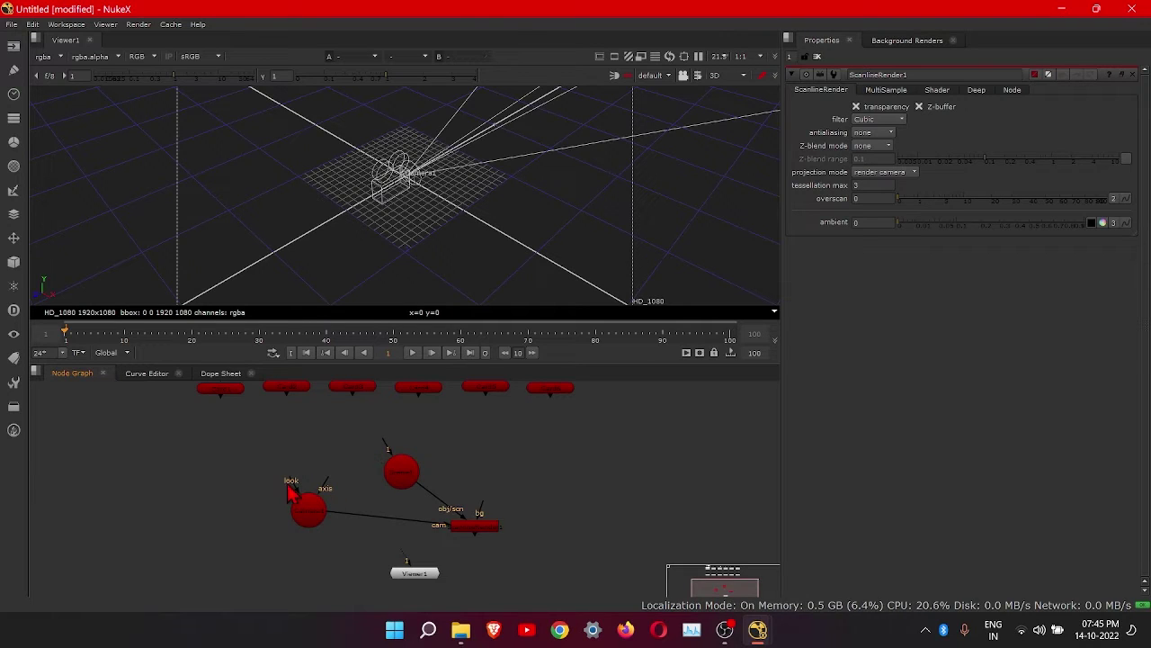
{"action": "left_click_drag", "start_coordinate": [300, 485], "coordinate": [341, 509]}
{"action": "scroll", "coordinate": [390, 490], "scroll_direction": "down", "scroll_amount": 3}
{"action": "scroll", "coordinate": [381, 483], "scroll_direction": "up", "scroll_amount": 5}
{"action": "middle_click_drag", "start_coordinate": [322, 511], "coordinate": [323, 548]}
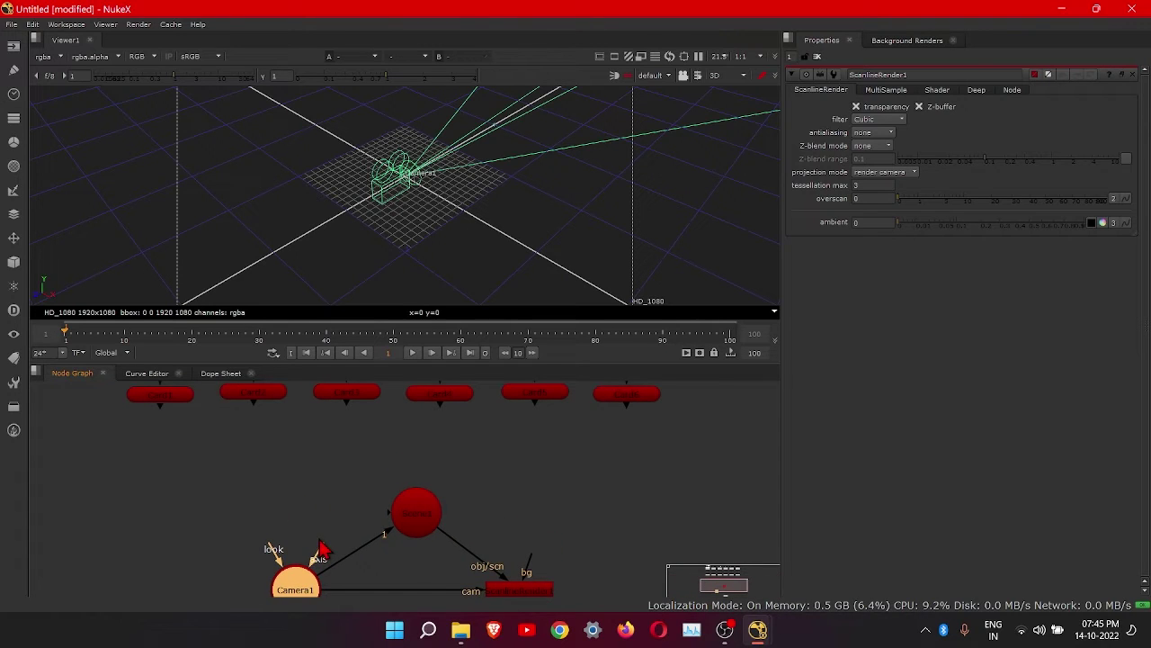
- Connect the outputs of all six Card nodes, Card1 through Card6, to the Scene1 node
{"action": "scroll", "coordinate": [302, 506], "scroll_direction": "down", "scroll_amount": 1}
{"action": "left_click_drag", "start_coordinate": [179, 428], "coordinate": [387, 500]}
{"action": "left_click_drag", "start_coordinate": [274, 423], "coordinate": [405, 506]}
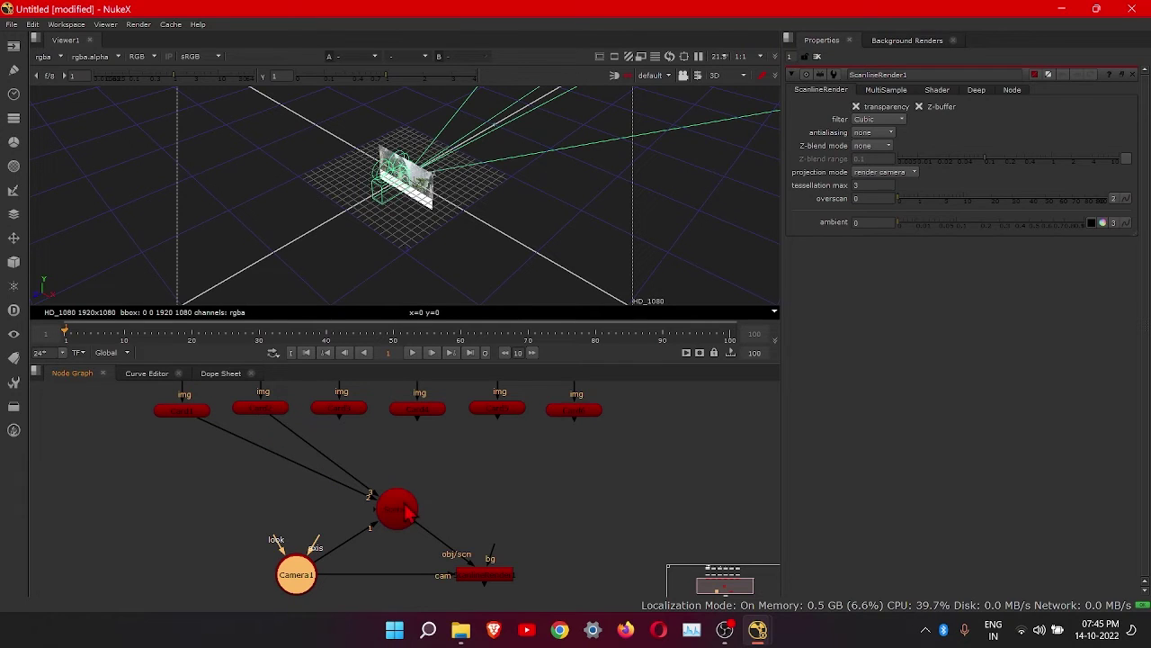
{"action": "left_click_drag", "start_coordinate": [340, 419], "coordinate": [397, 511]}
{"action": "left_click_drag", "start_coordinate": [417, 421], "coordinate": [397, 506]}
{"action": "left_click_drag", "start_coordinate": [497, 421], "coordinate": [416, 505]}
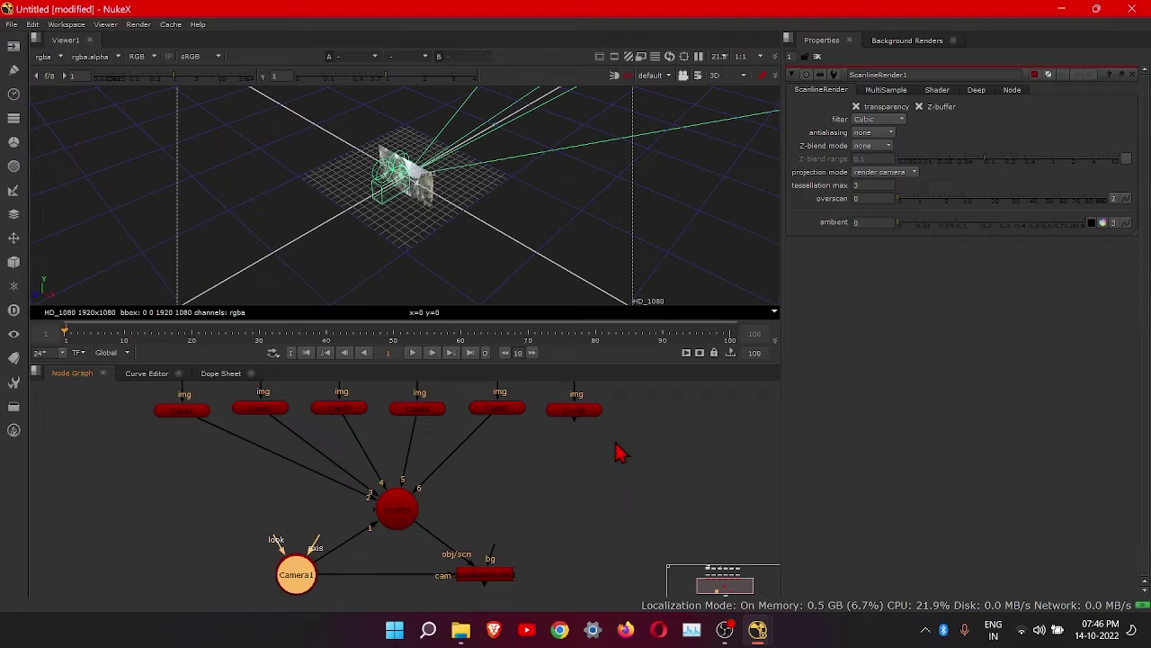
{"action": "left_click_drag", "start_coordinate": [576, 432], "coordinate": [416, 509]}
- Open the Scene1 node's properties and enlarge the viewer area above the node graph
{"action": "left_click", "coordinate": [419, 536]}
{"action": "double_click", "coordinate": [411, 521]}
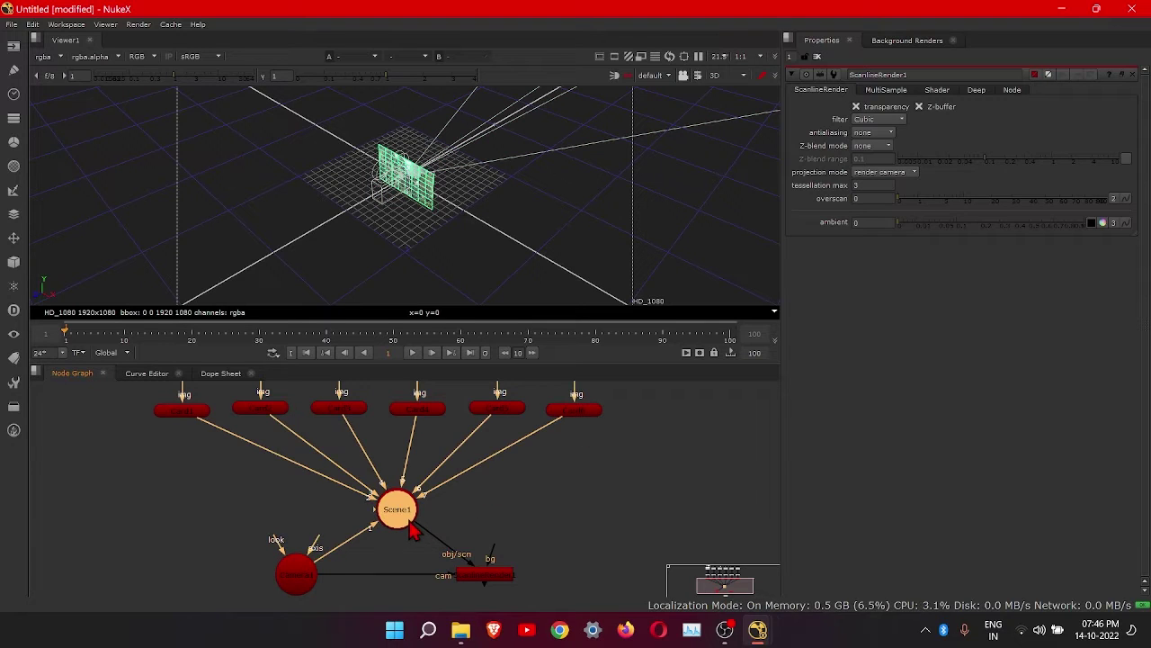
{"action": "left_click", "coordinate": [552, 472]}
{"action": "scroll", "coordinate": [451, 191], "scroll_direction": "down", "scroll_amount": 1}
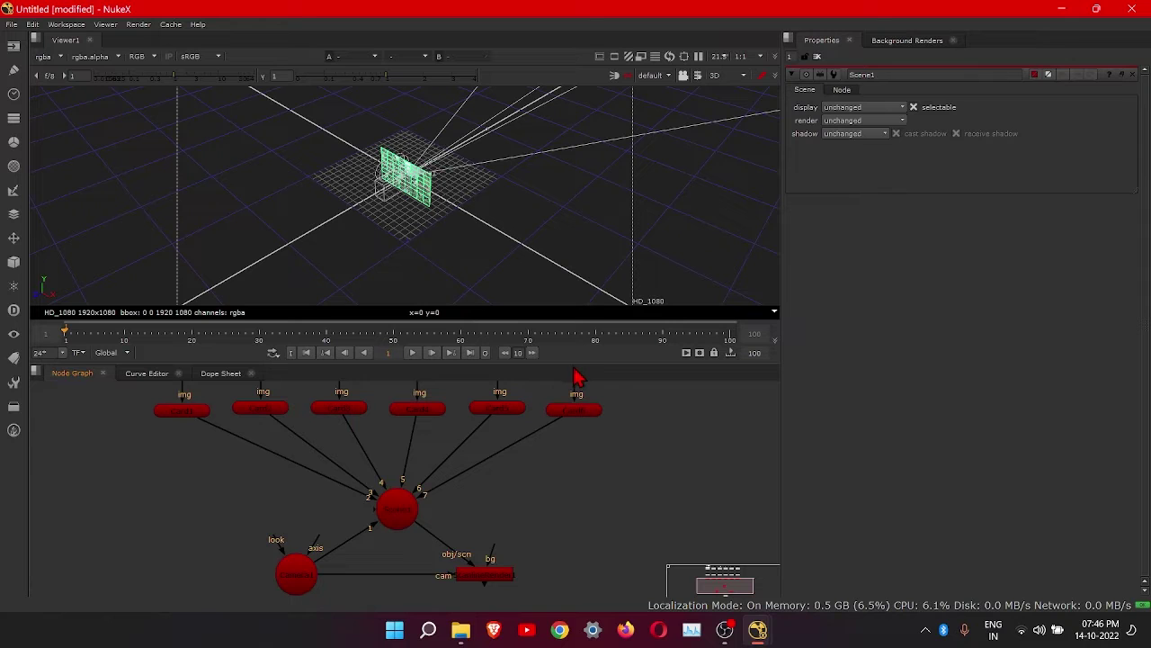
{"action": "left_click_drag", "start_coordinate": [571, 364], "coordinate": [573, 439]}
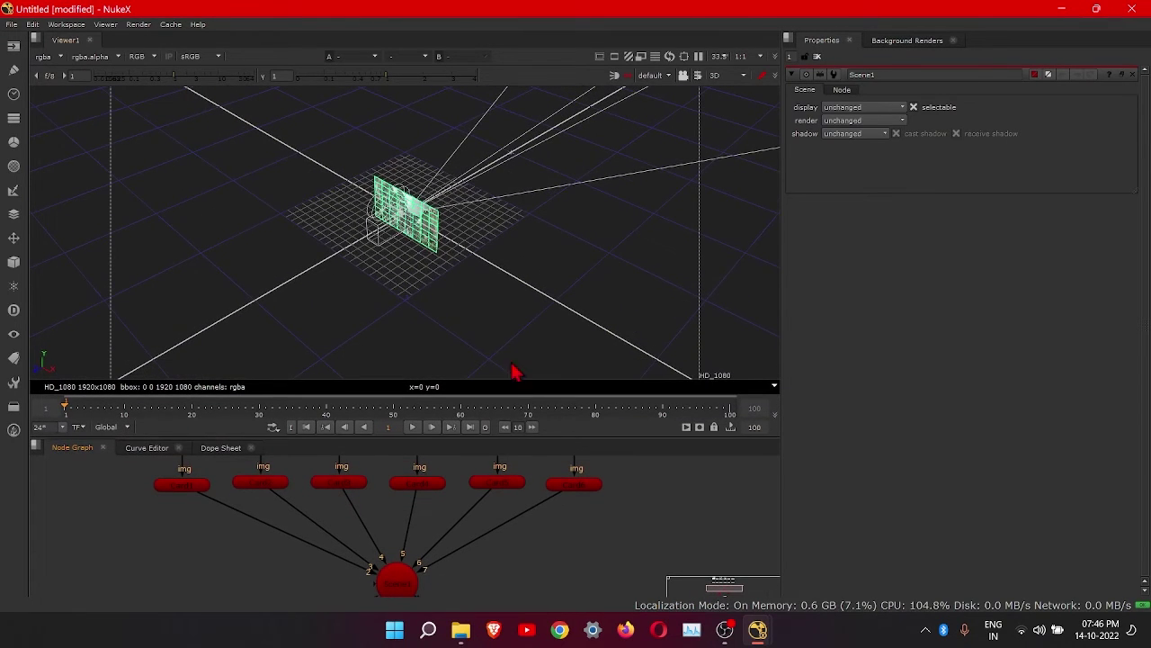
- Toggle the viewer between its 2D and 3D views, ending in the 3D view
{"action": "key", "text": "Tab"}
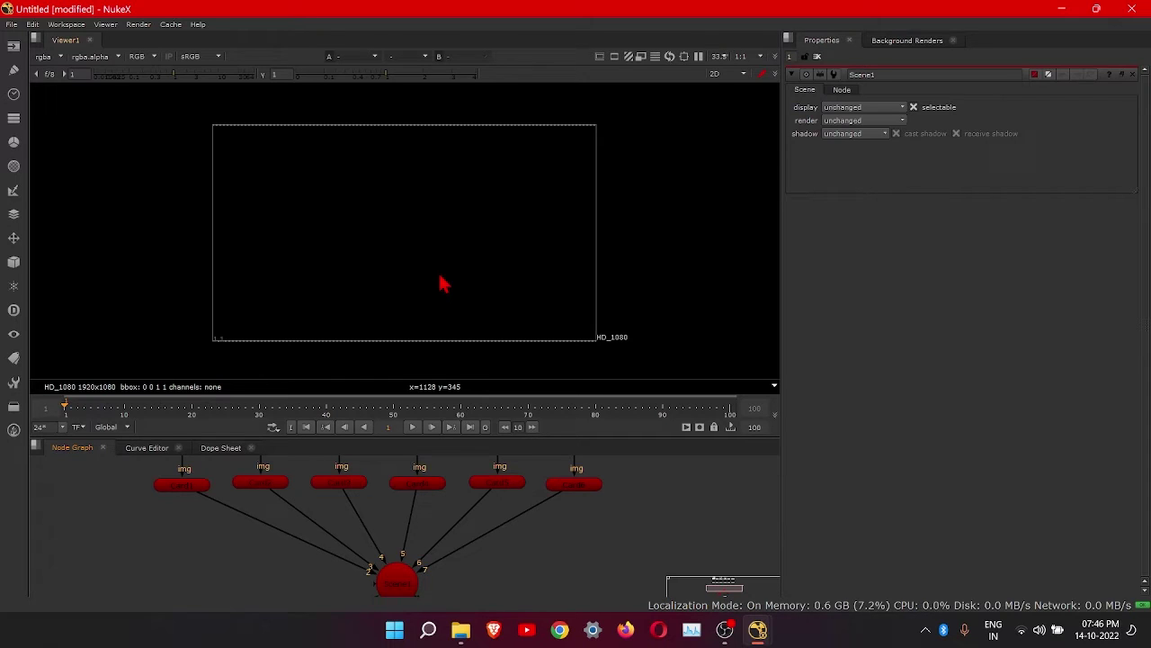
{"action": "key", "text": "Tab"}
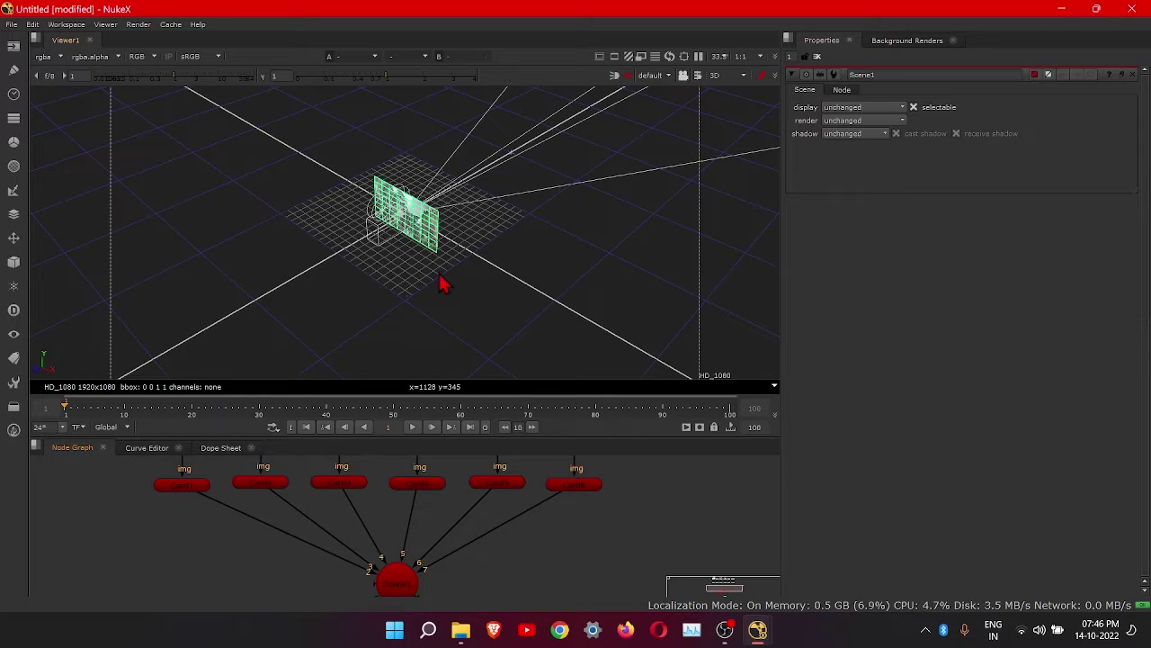
{"action": "key", "text": "Tab"}
{"action": "key", "text": "Tab"}
- Open the properties of Read1 and Read2 in turn to check their auto alpha settings
{"action": "scroll", "coordinate": [290, 563], "scroll_direction": "down", "scroll_amount": 3}
{"action": "middle_click_drag", "start_coordinate": [265, 496], "coordinate": [275, 546]}
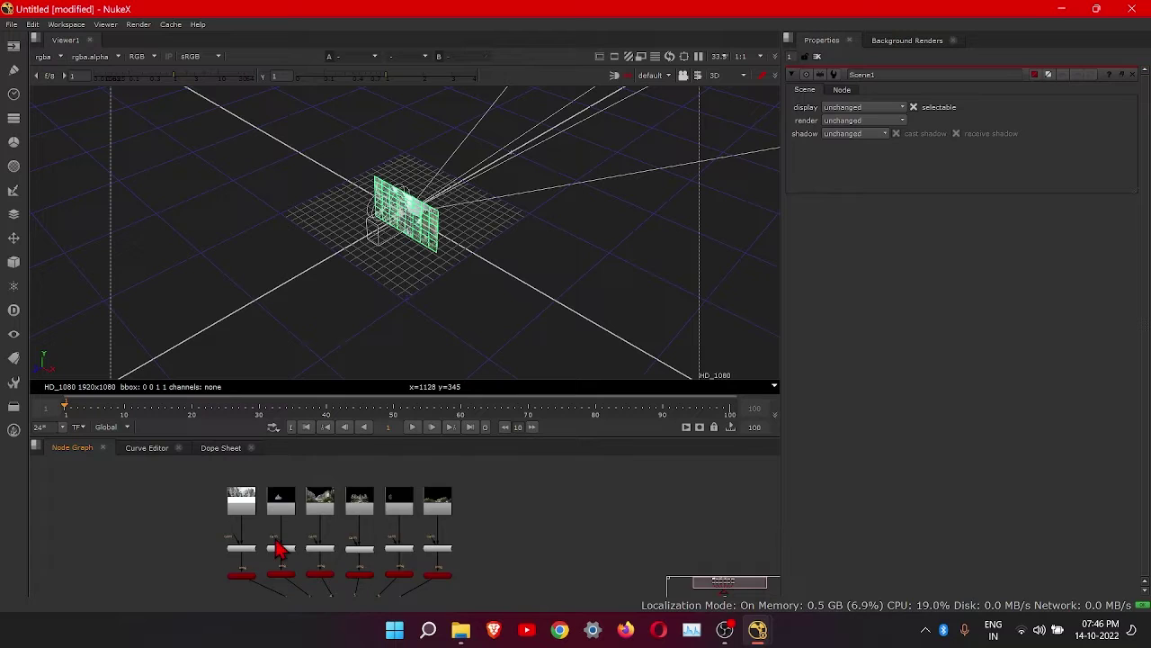
{"action": "scroll", "coordinate": [251, 531], "scroll_direction": "up", "scroll_amount": 2}
{"action": "left_click", "coordinate": [243, 505]}
{"action": "double_click", "coordinate": [242, 509]}
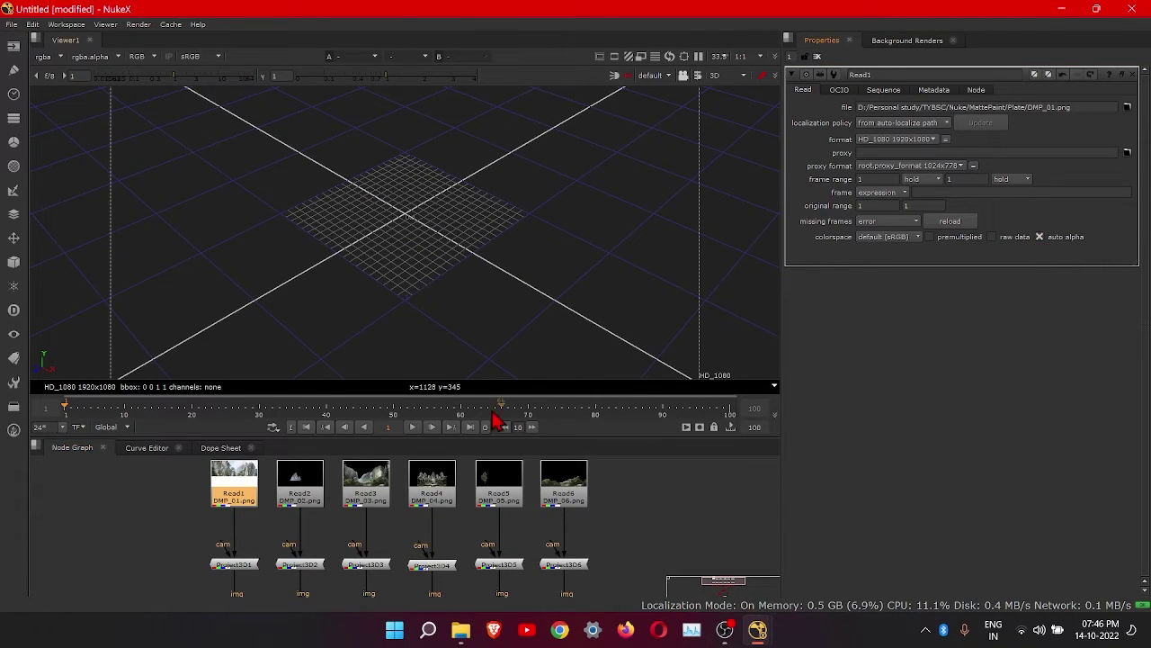
{"action": "double_click", "coordinate": [322, 496]}
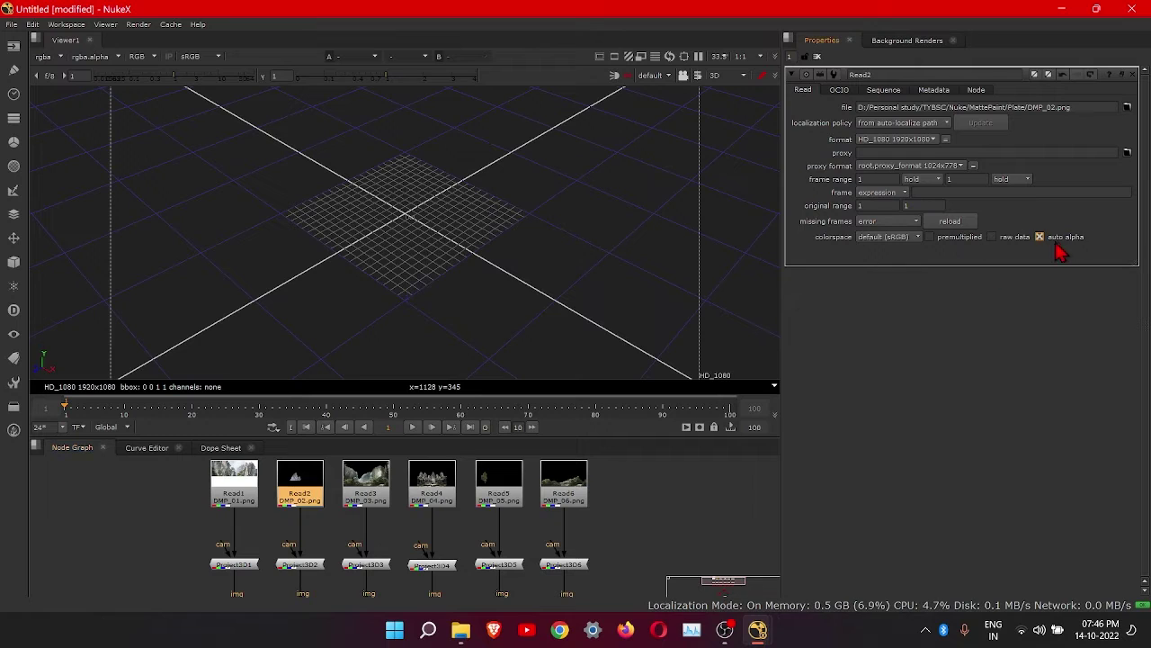
- Open the properties of Read3 and show its DMP_03.png plate in the viewer's 2D view
{"action": "double_click", "coordinate": [369, 477]}
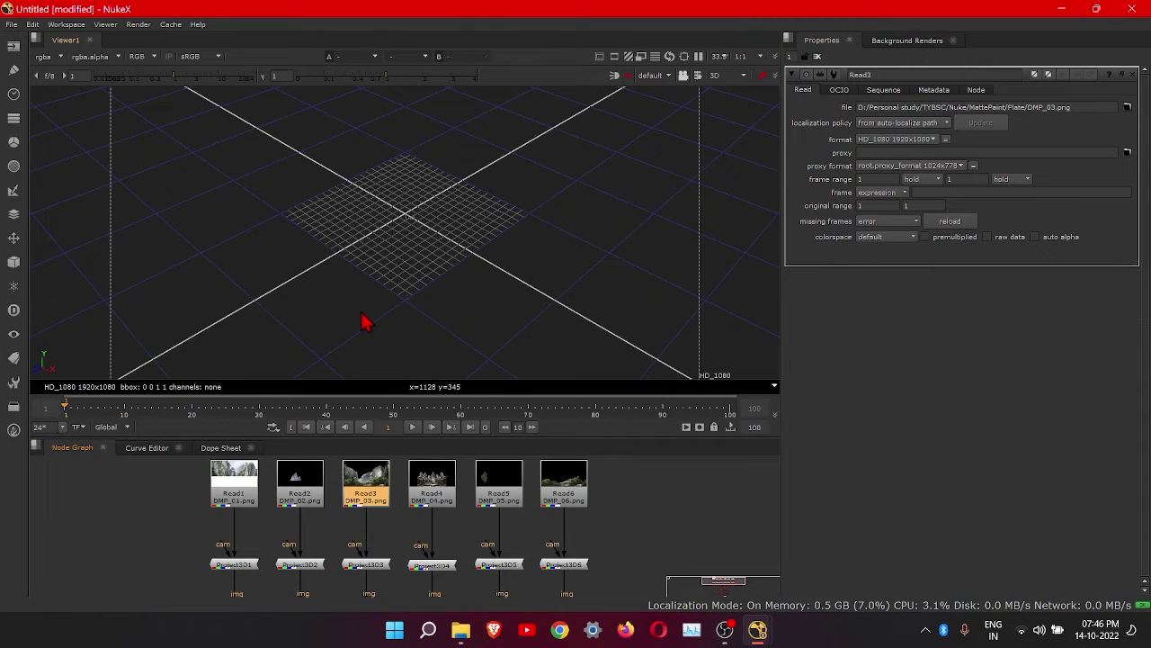
{"action": "key", "text": "Tab"}
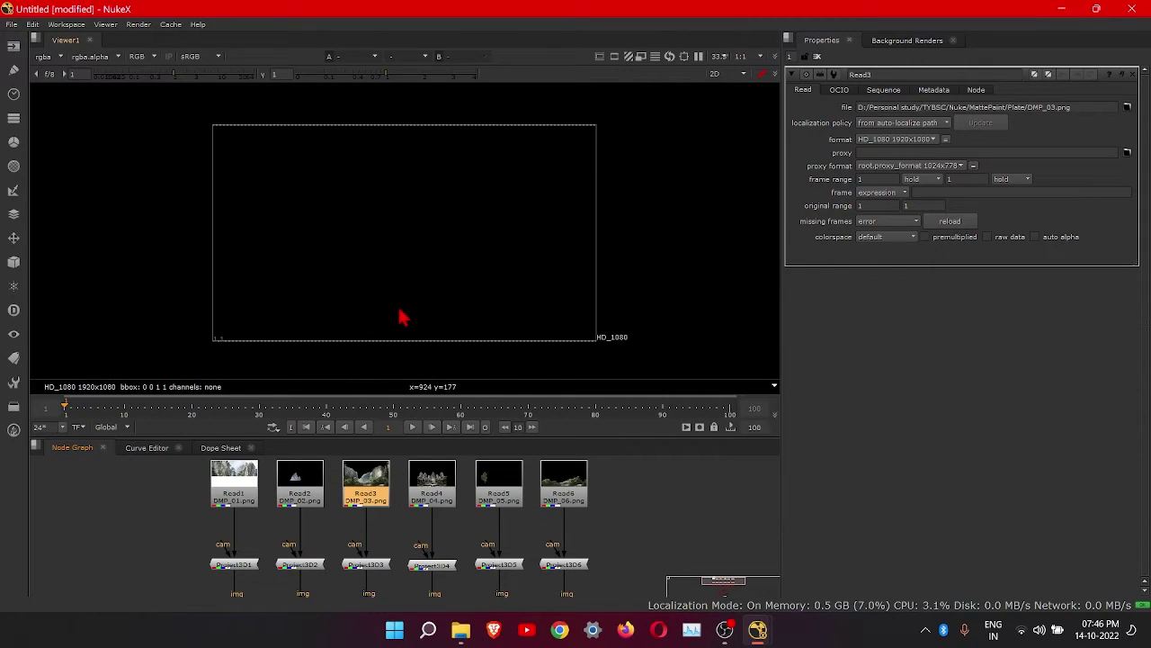
{"action": "key", "text": "1"}
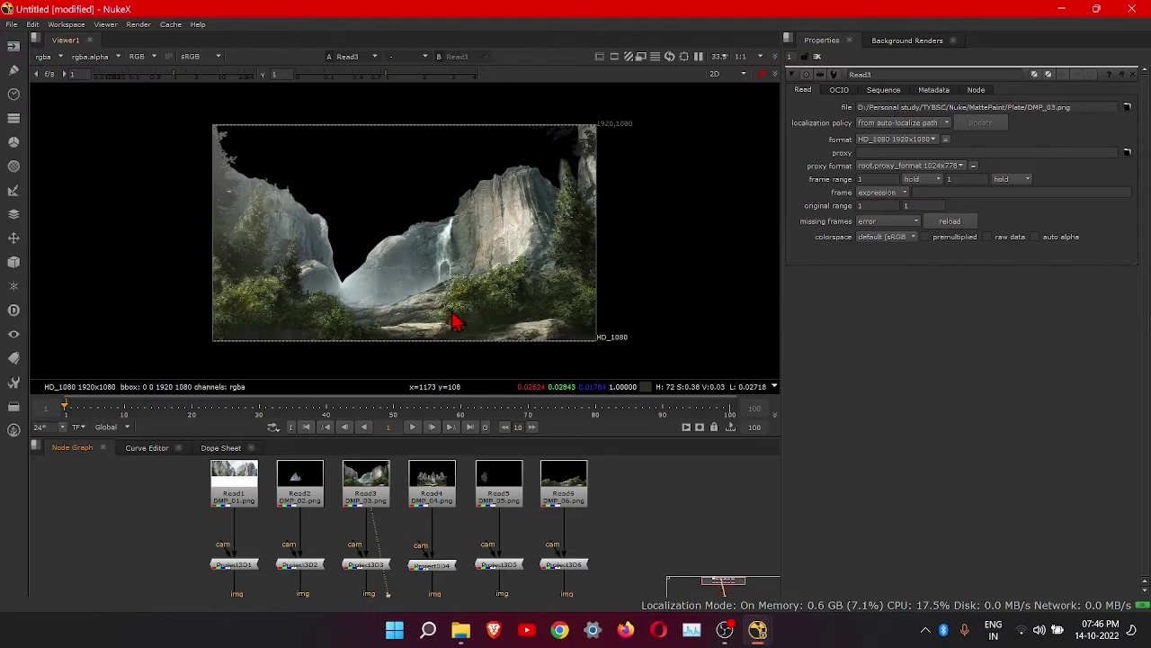
- Toggle the alpha channel display for the Read3 plate and enable auto alpha on Read3
{"action": "key", "text": "a"}
{"action": "key", "text": "a"}
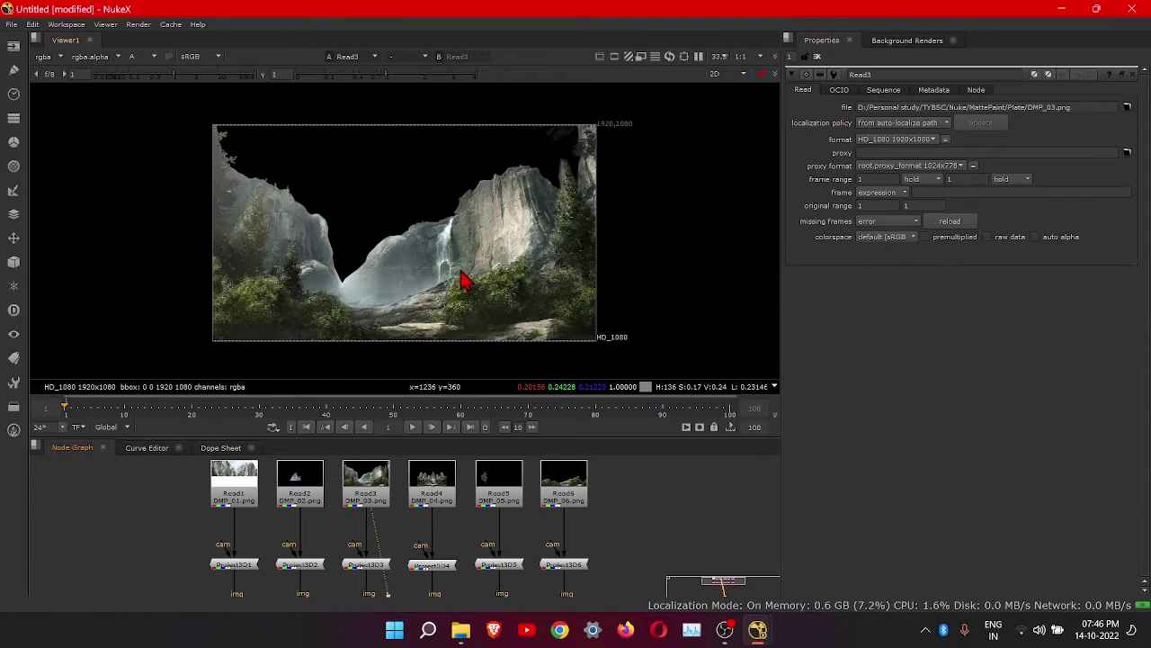
{"action": "left_click", "coordinate": [369, 509]}
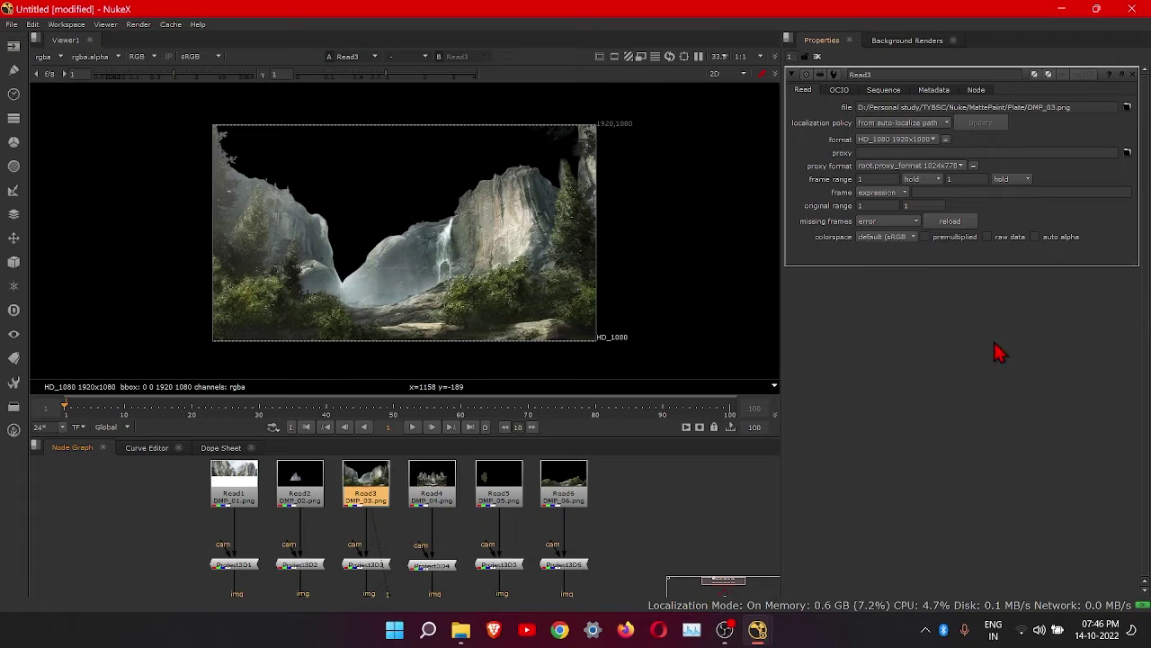
{"action": "left_click", "coordinate": [1034, 237]}
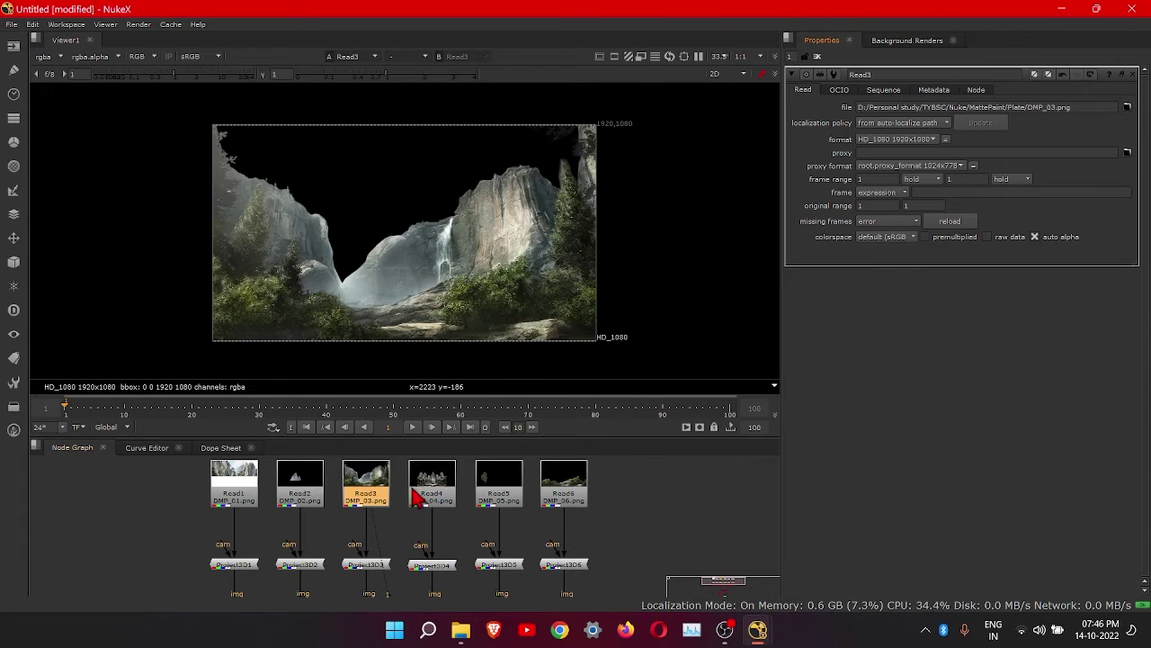
- Enable auto alpha on Read4, Read5 and Read6
{"action": "left_click", "coordinate": [445, 500]}
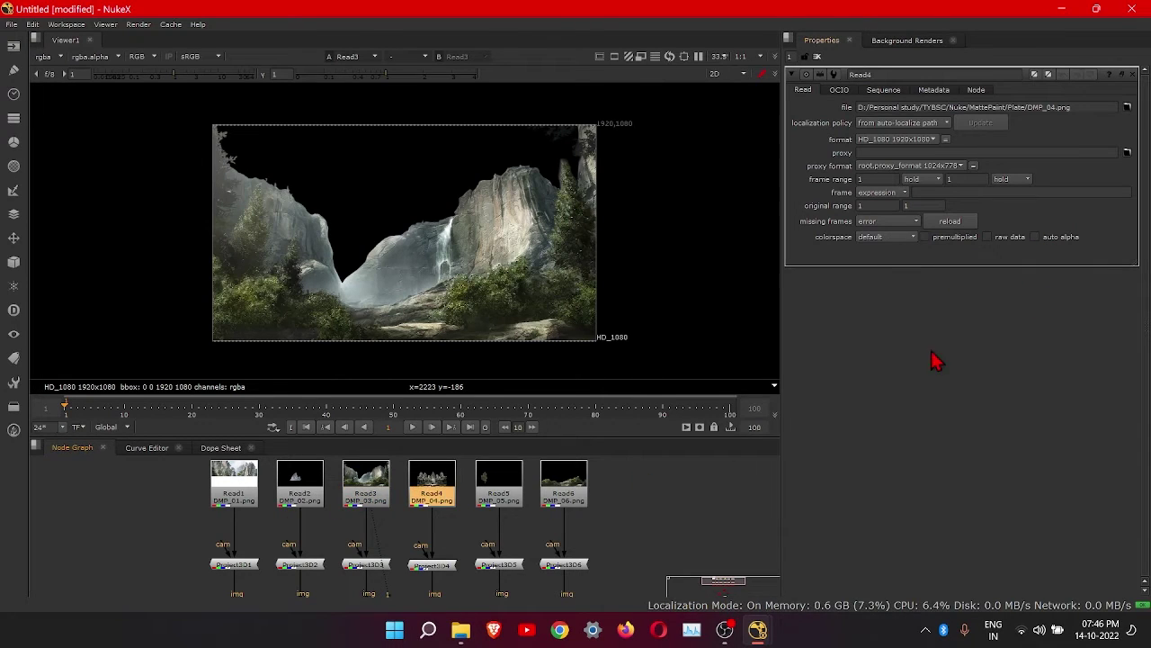
{"action": "left_click", "coordinate": [1034, 236]}
{"action": "left_click", "coordinate": [504, 493]}
{"action": "left_click", "coordinate": [1035, 236]}
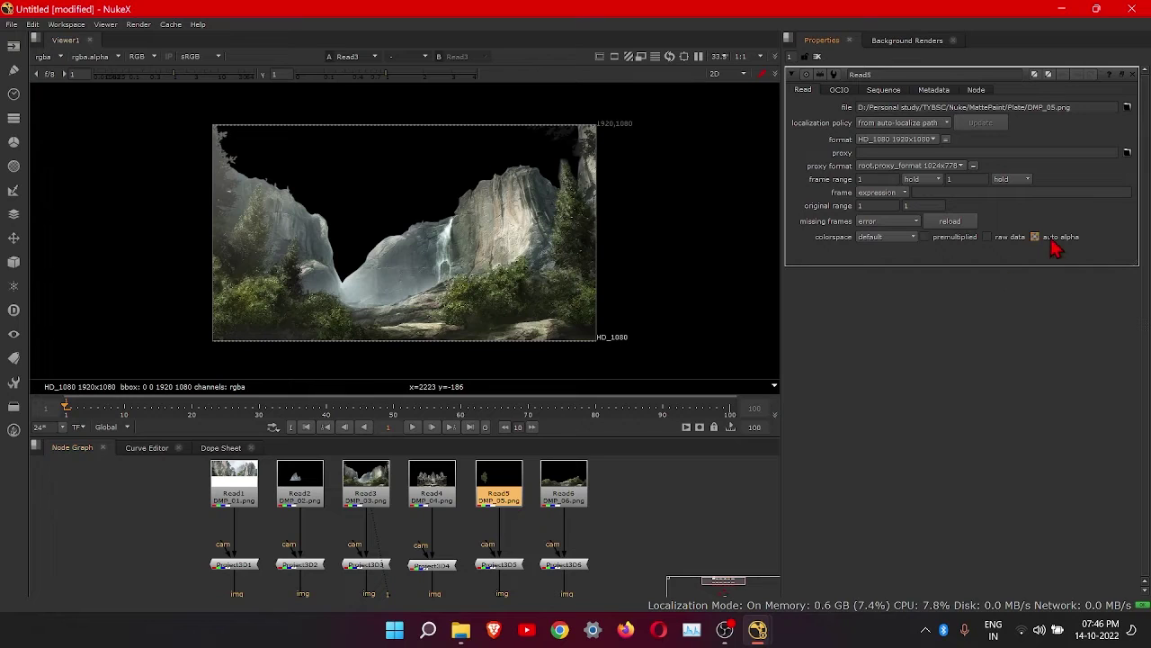
{"action": "left_click", "coordinate": [561, 500]}
{"action": "left_click", "coordinate": [1064, 236]}
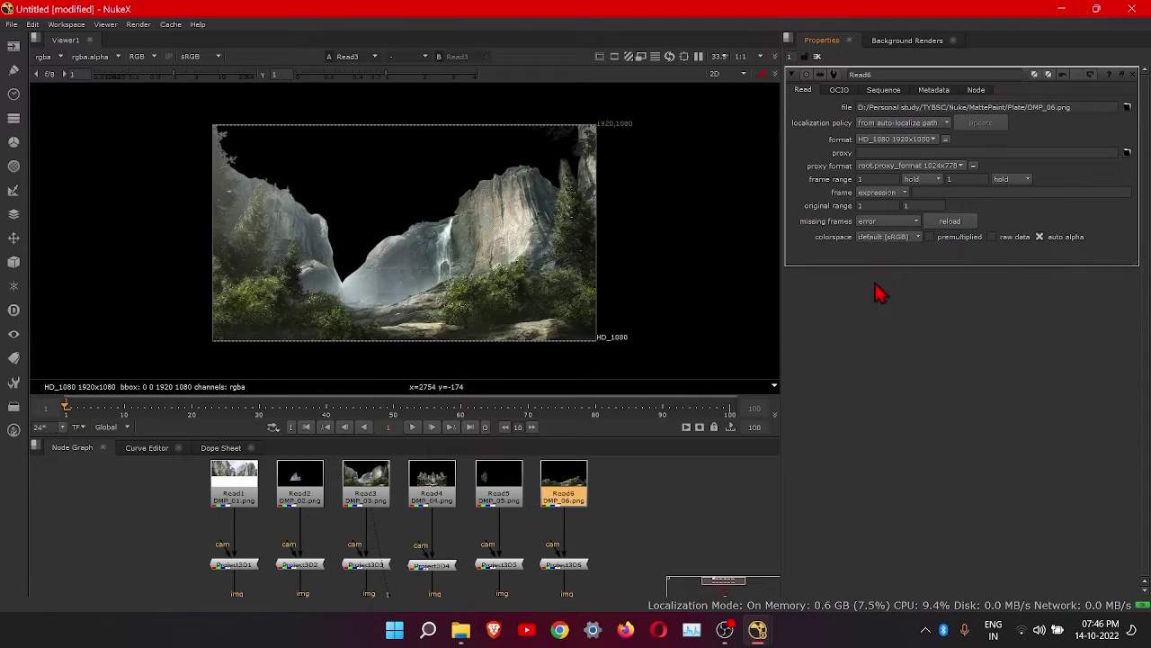
- Connect the viewer to the ScanlineRender node and reposition the Viewer1 node lower in the node graph
{"action": "scroll", "coordinate": [367, 513], "scroll_direction": "down", "scroll_amount": 5}
{"action": "middle_click_drag", "start_coordinate": [368, 552], "coordinate": [379, 445]}
{"action": "scroll", "coordinate": [390, 509], "scroll_direction": "up", "scroll_amount": 5}
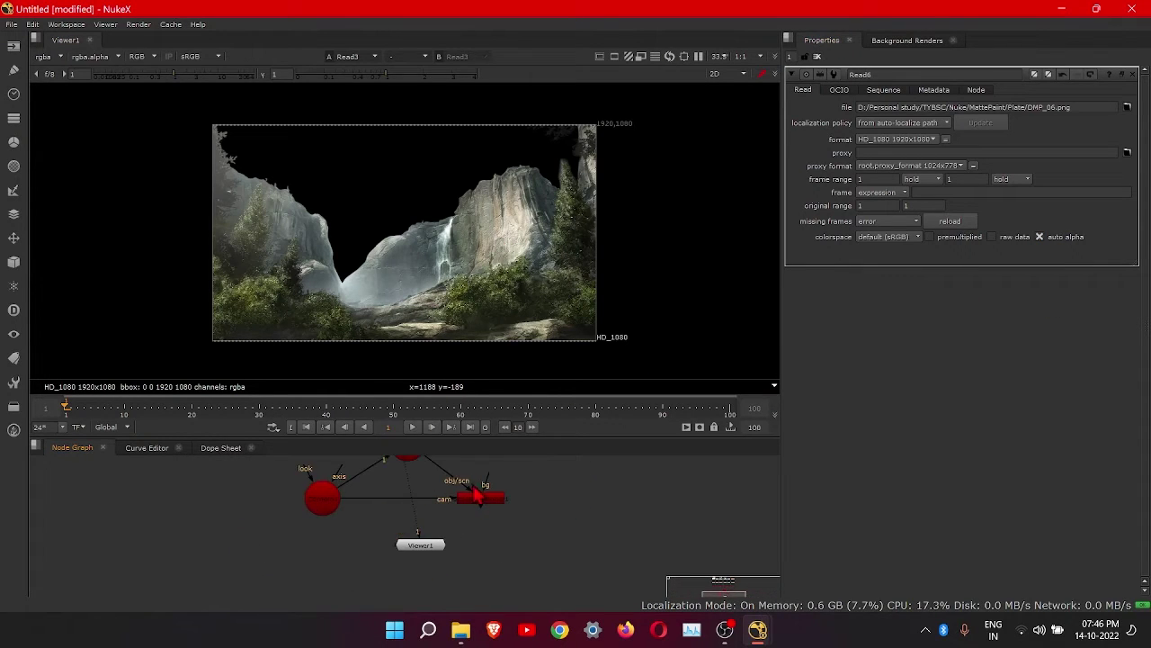
{"action": "left_click", "coordinate": [481, 502]}
{"action": "key", "text": "1"}
{"action": "scroll", "coordinate": [563, 511], "scroll_direction": "down", "scroll_amount": 3}
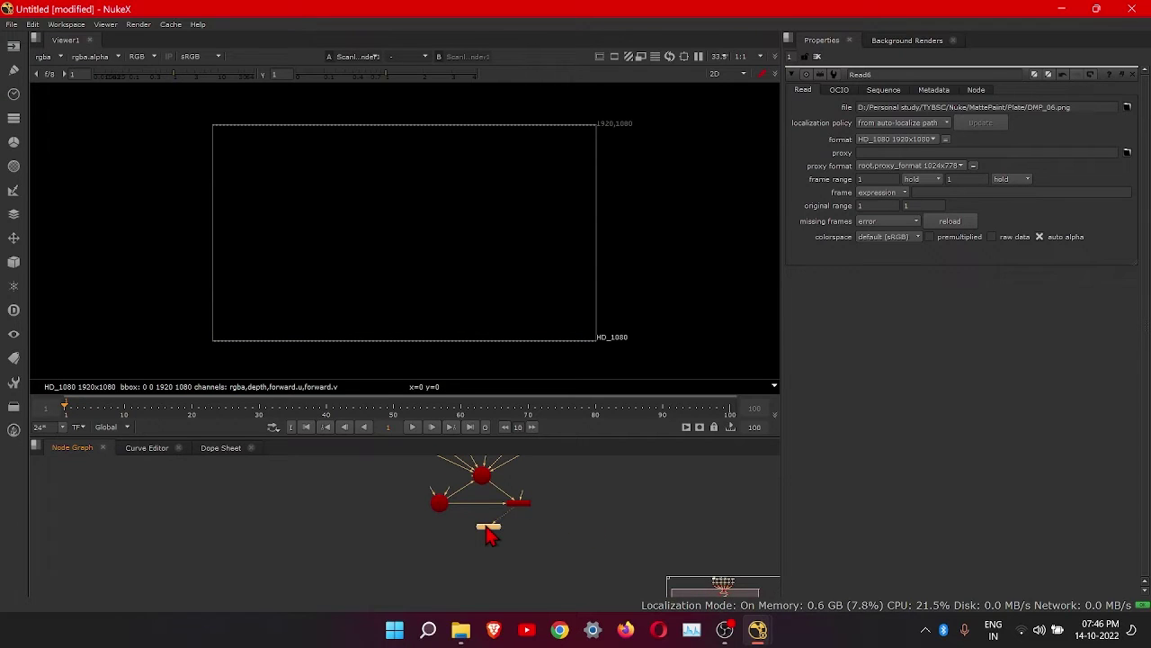
{"action": "left_click_drag", "start_coordinate": [489, 531], "coordinate": [485, 551]}
{"action": "scroll", "coordinate": [538, 500], "scroll_direction": "up", "scroll_amount": 5}
{"action": "middle_click_drag", "start_coordinate": [510, 490], "coordinate": [526, 544]}
{"action": "scroll", "coordinate": [525, 542], "scroll_direction": "down", "scroll_amount": 3}
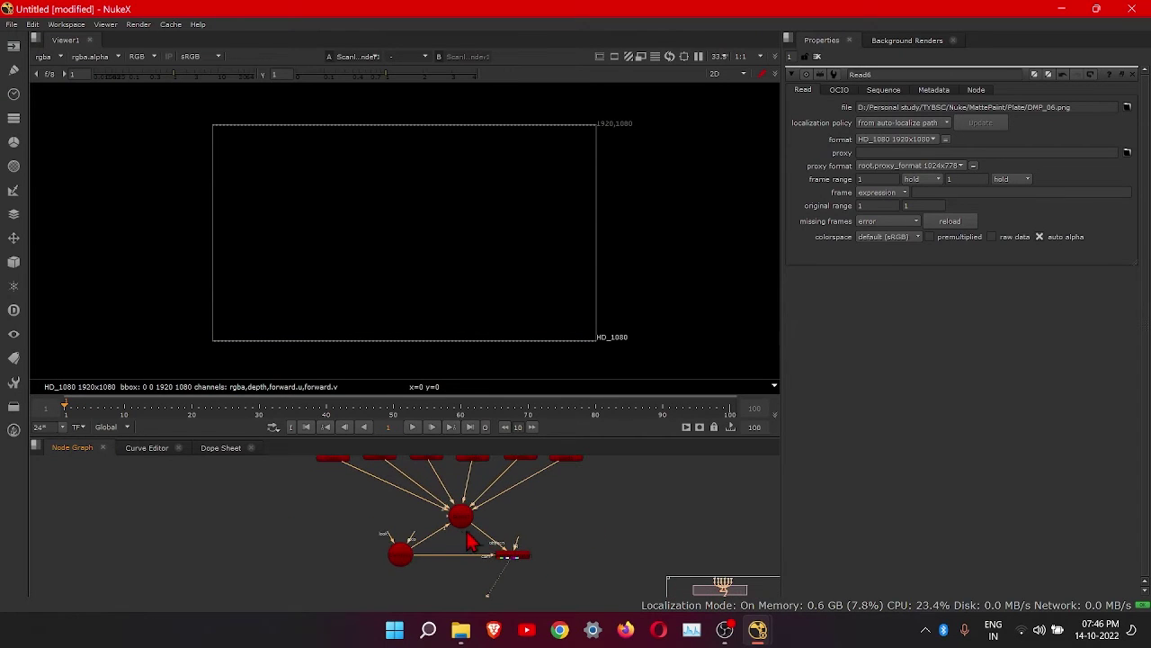
- Move Camera1 back from the cards to about 0.98 on Z in the 3D view and check the 2D render
{"action": "key", "text": "Tab"}
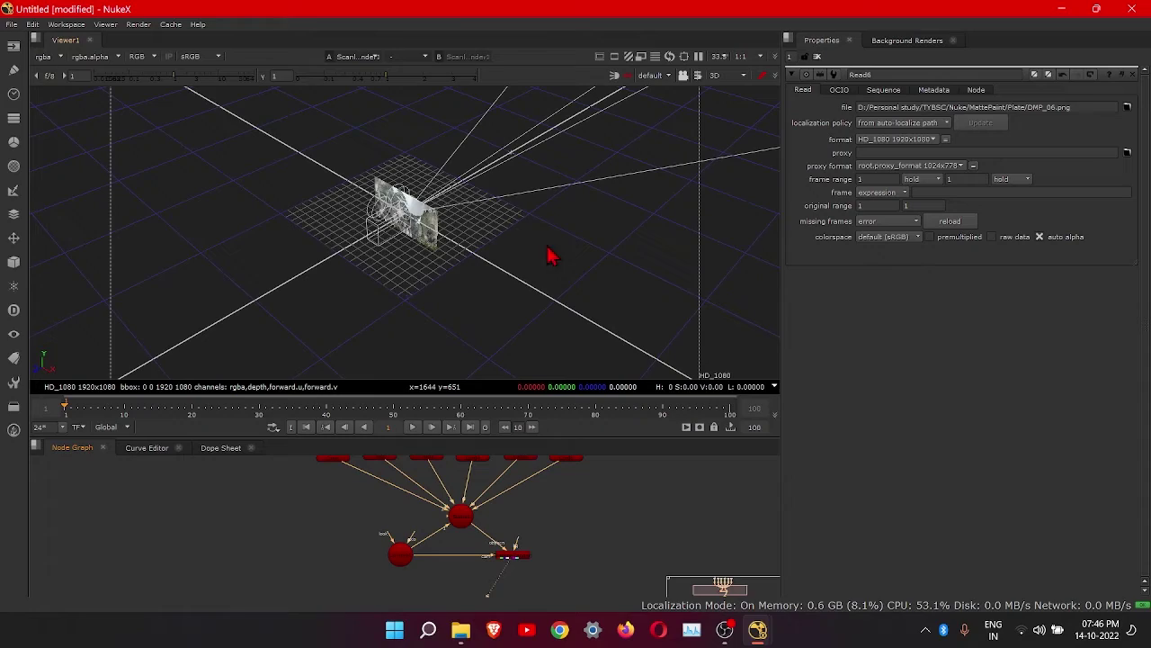
{"action": "scroll", "coordinate": [504, 261], "scroll_direction": "up", "scroll_amount": 5}
{"action": "left_click_drag", "start_coordinate": [504, 261], "coordinate": [632, 302], "text": "ctrl"}
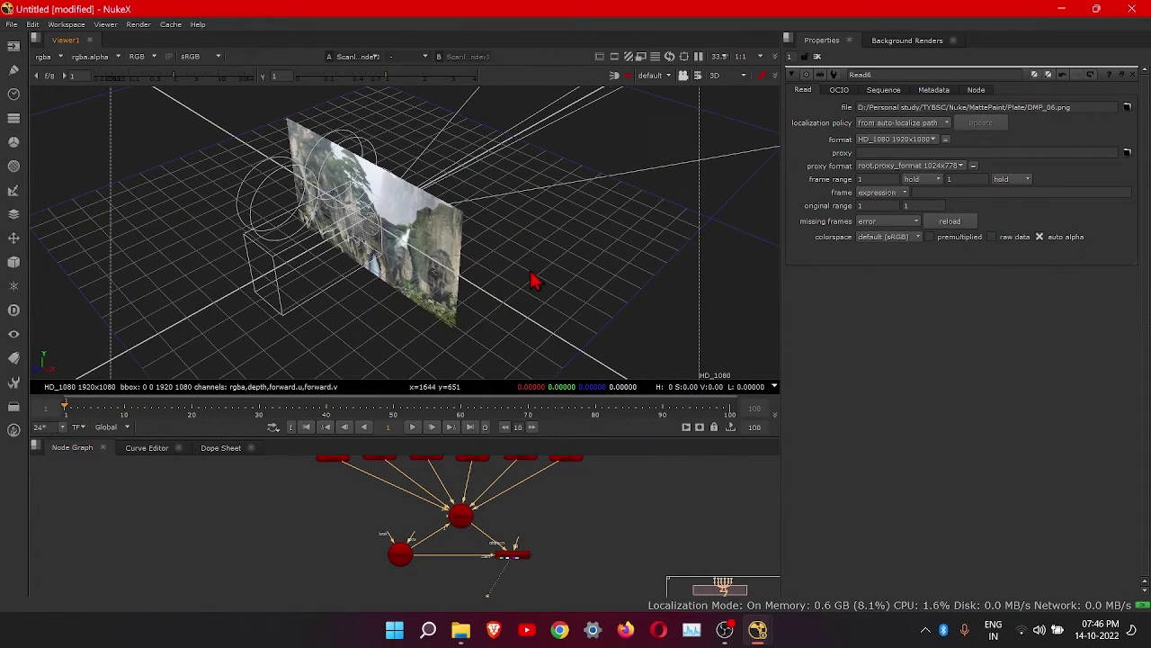
{"action": "left_click_drag", "start_coordinate": [486, 279], "coordinate": [535, 299], "text": "ctrl"}
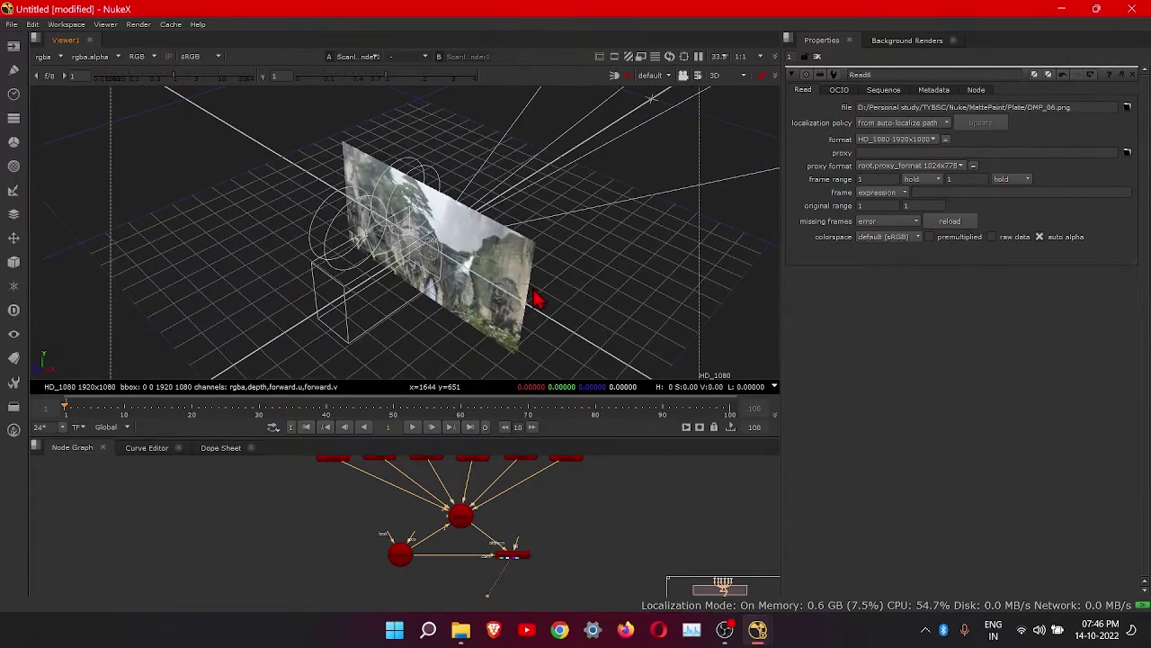
{"action": "left_click_drag", "start_coordinate": [646, 282], "coordinate": [542, 271], "text": "ctrl"}
{"action": "left_click_drag", "start_coordinate": [465, 326], "coordinate": [373, 306], "text": "ctrl"}
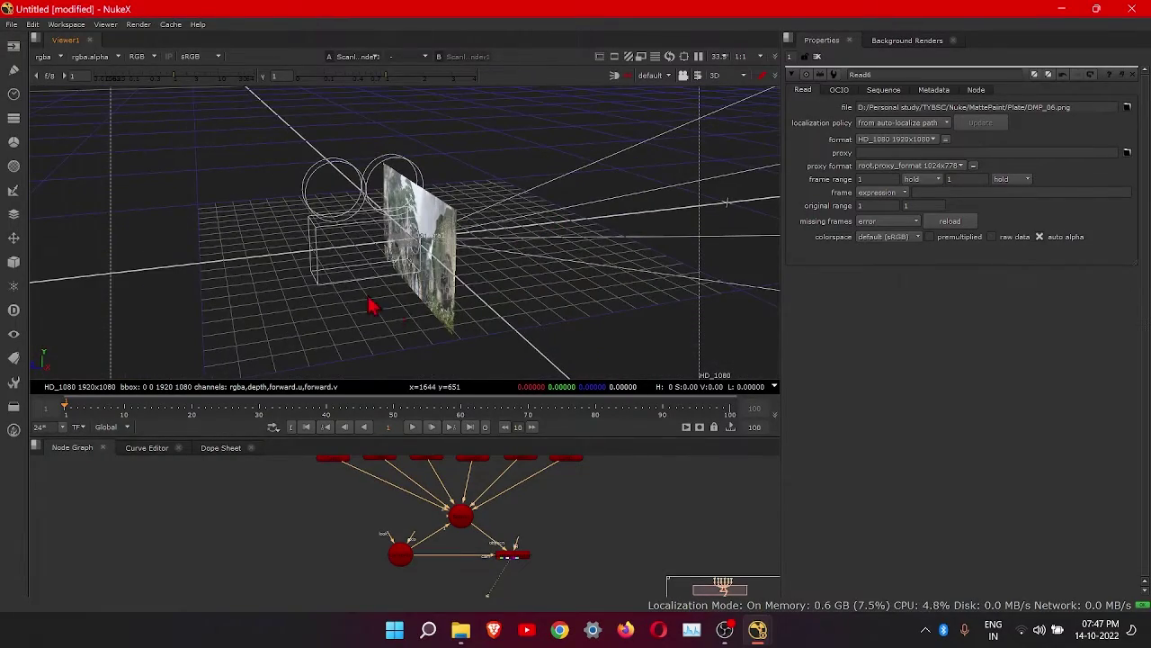
{"action": "left_click", "coordinate": [340, 288]}
{"action": "double_click", "coordinate": [376, 288]}
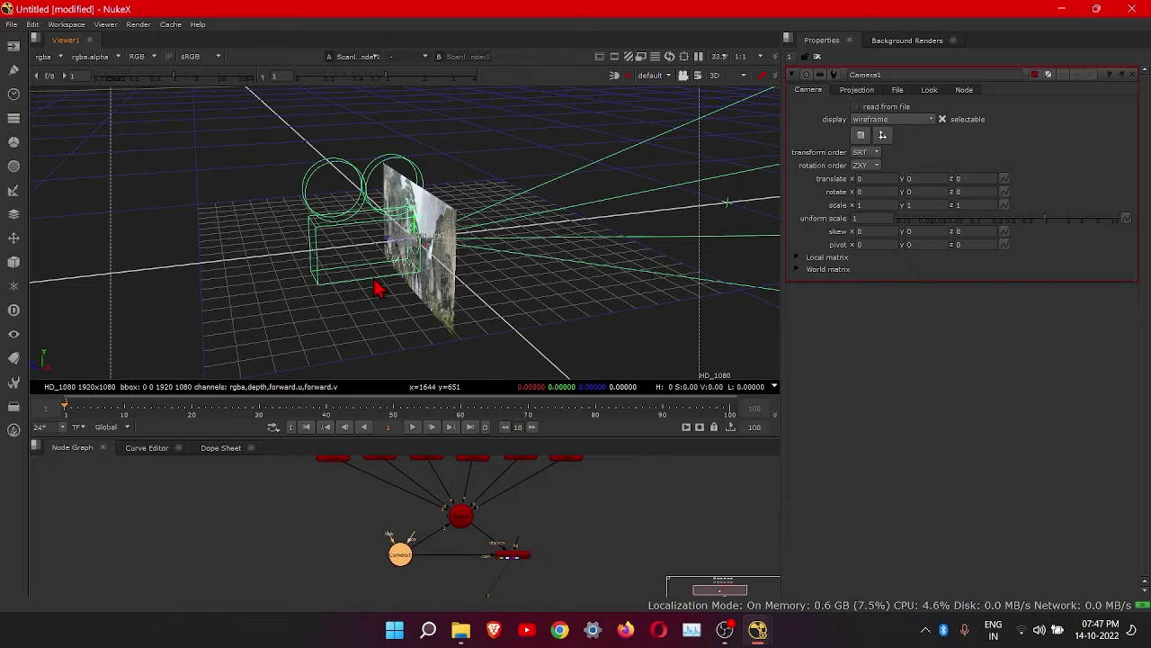
{"action": "left_click_drag", "start_coordinate": [400, 252], "coordinate": [191, 277]}
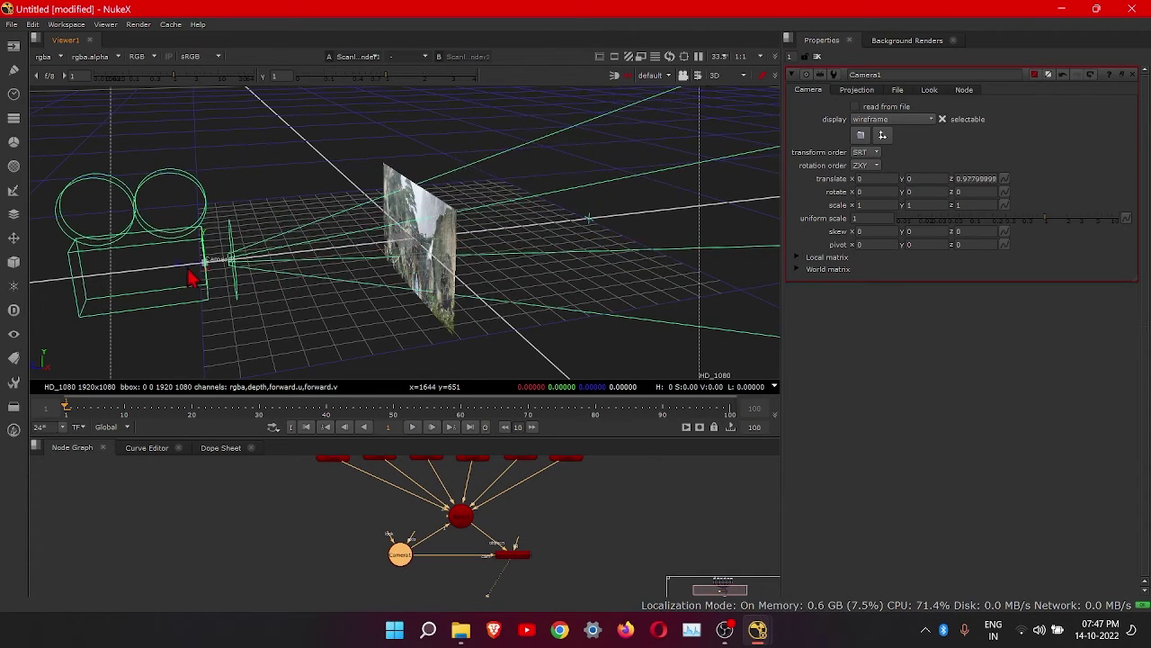
{"action": "key", "text": "Tab"}
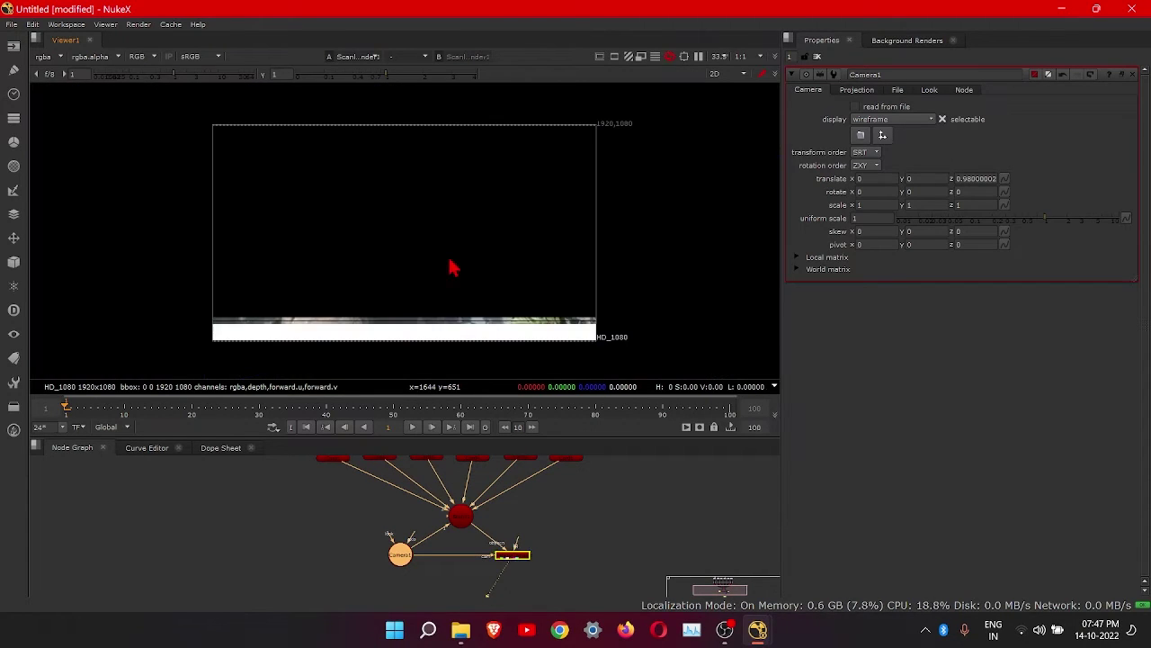
{"action": "key", "text": "Tab"}
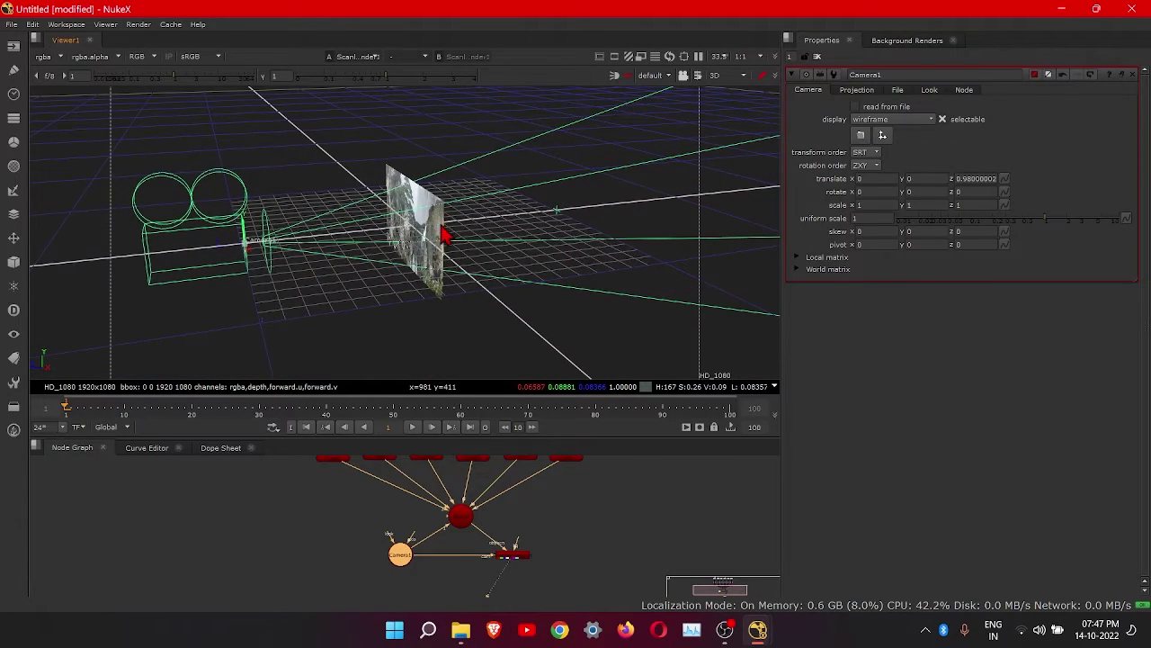
- Examine the plate thumbnails of Read1 to Read6 in the node graph to judge their depth order
{"action": "middle_click_drag", "start_coordinate": [499, 521], "coordinate": [480, 574]}
{"action": "middle_click_drag", "start_coordinate": [512, 540], "coordinate": [523, 555]}
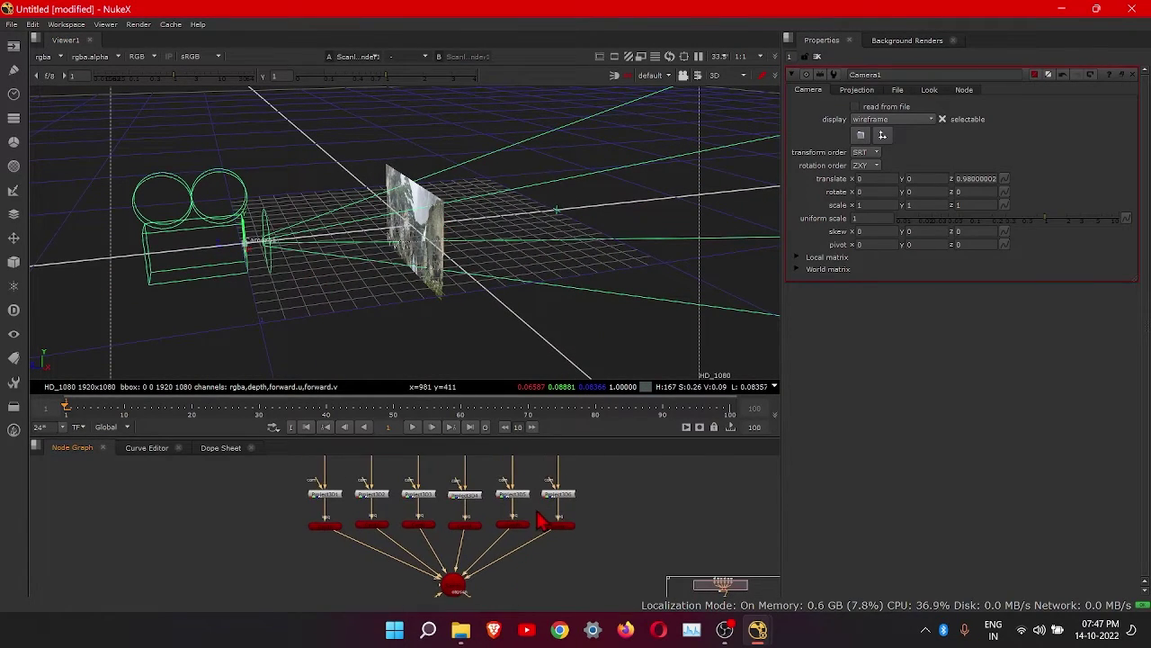
{"action": "middle_click_drag", "start_coordinate": [474, 459], "coordinate": [464, 513]}
{"action": "scroll", "coordinate": [467, 520], "scroll_direction": "up", "scroll_amount": 8}
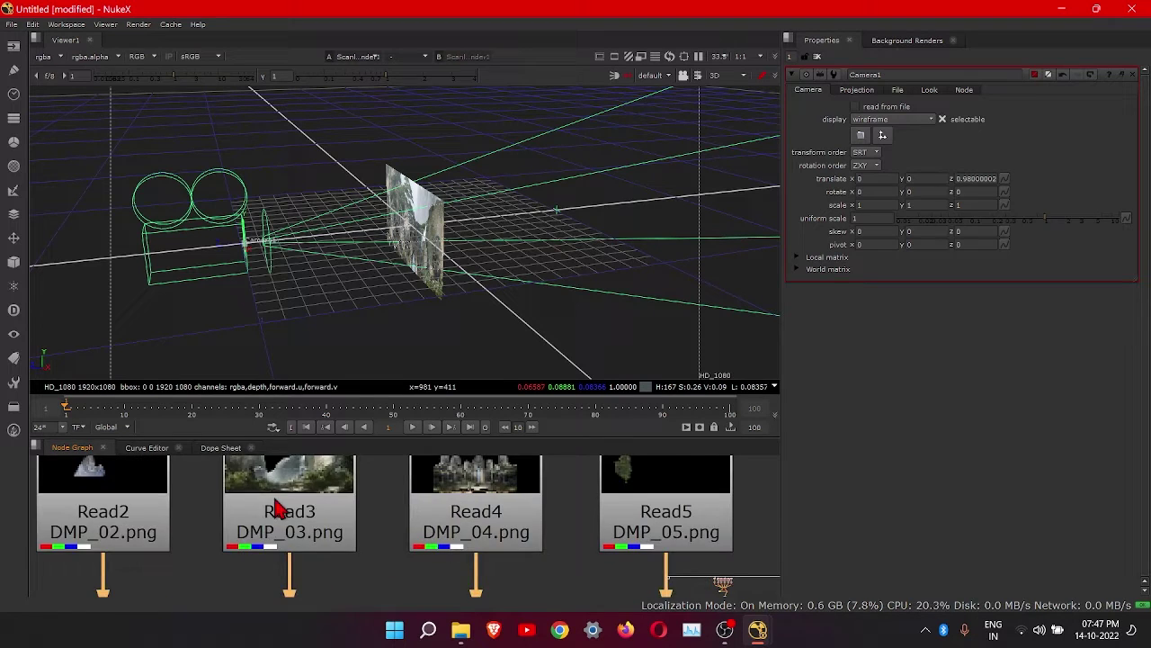
{"action": "scroll", "coordinate": [167, 449], "scroll_direction": "down", "scroll_amount": 2}
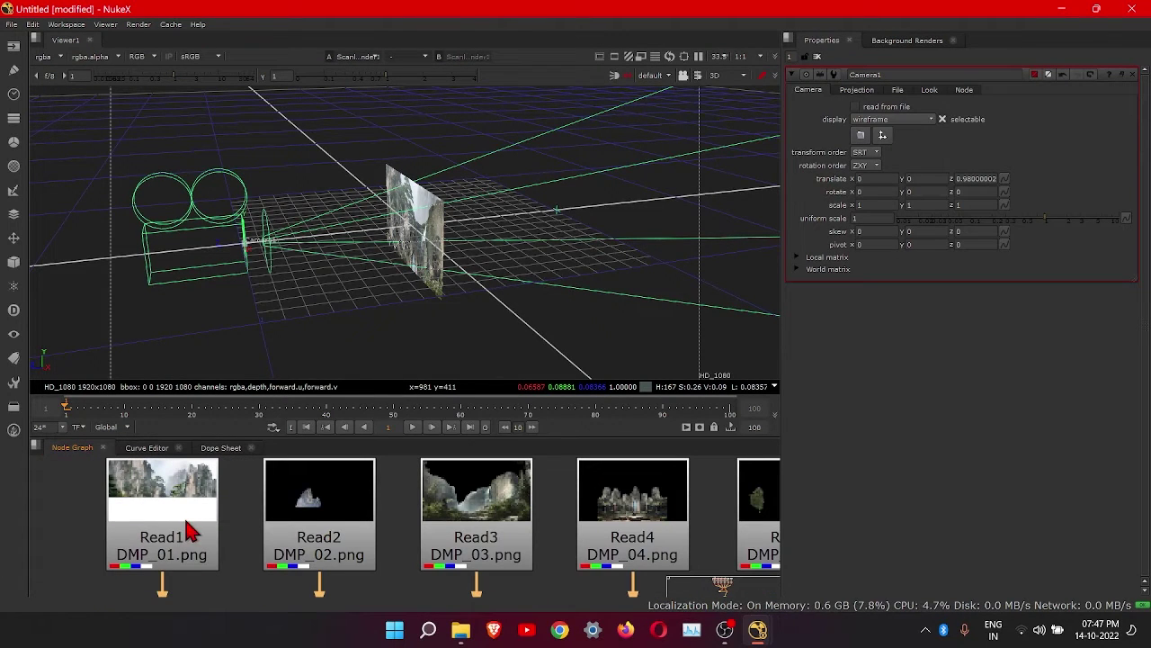
{"action": "scroll", "coordinate": [466, 540], "scroll_direction": "down", "scroll_amount": 2}
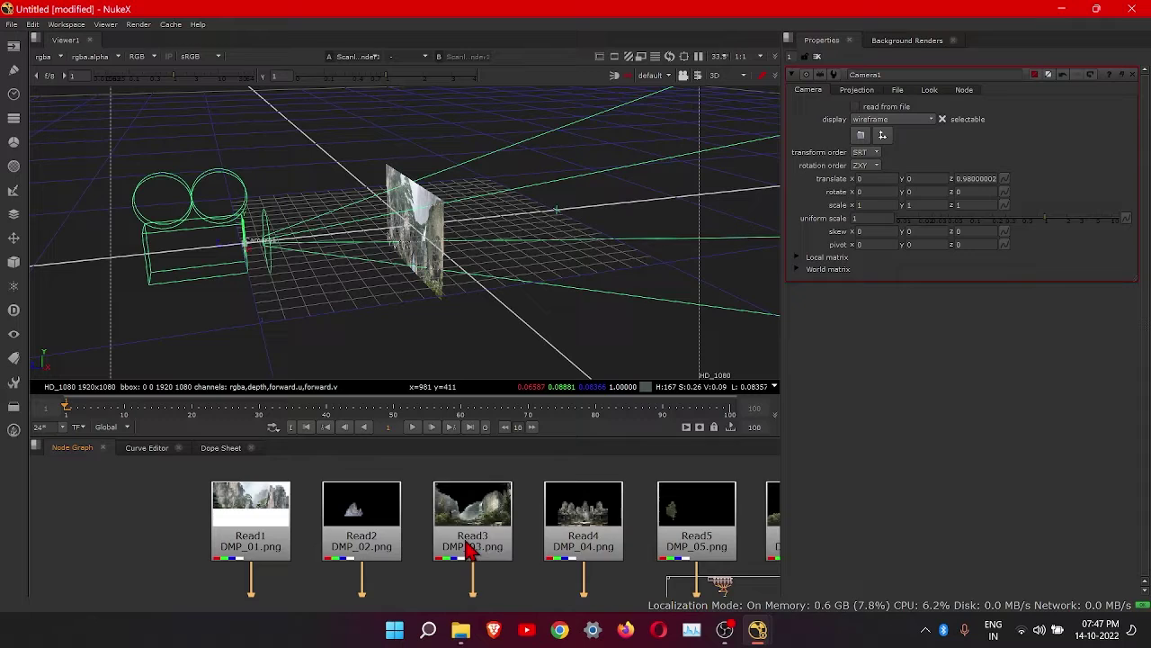
{"action": "middle_click_drag", "start_coordinate": [494, 540], "coordinate": [262, 509]}
{"action": "scroll", "coordinate": [573, 502], "scroll_direction": "up", "scroll_amount": 5}
{"action": "middle_click_drag", "start_coordinate": [576, 515], "coordinate": [524, 528]}
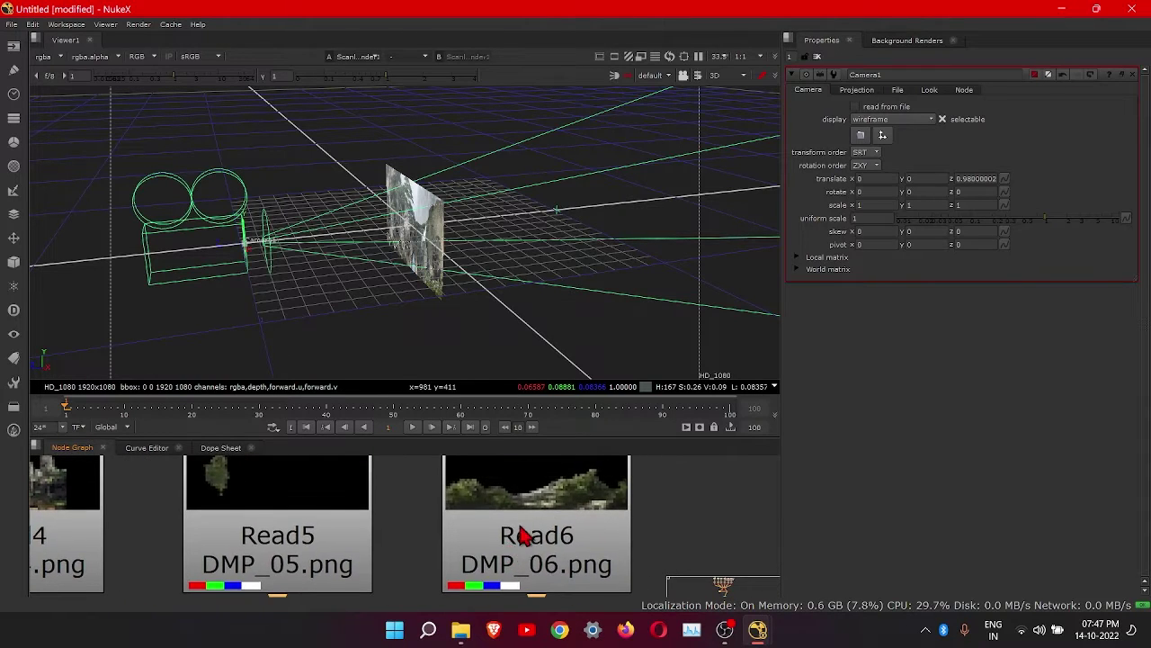
{"action": "scroll", "coordinate": [525, 526], "scroll_direction": "down", "scroll_amount": 3}
{"action": "scroll", "coordinate": [547, 554], "scroll_direction": "down", "scroll_amount": 3}
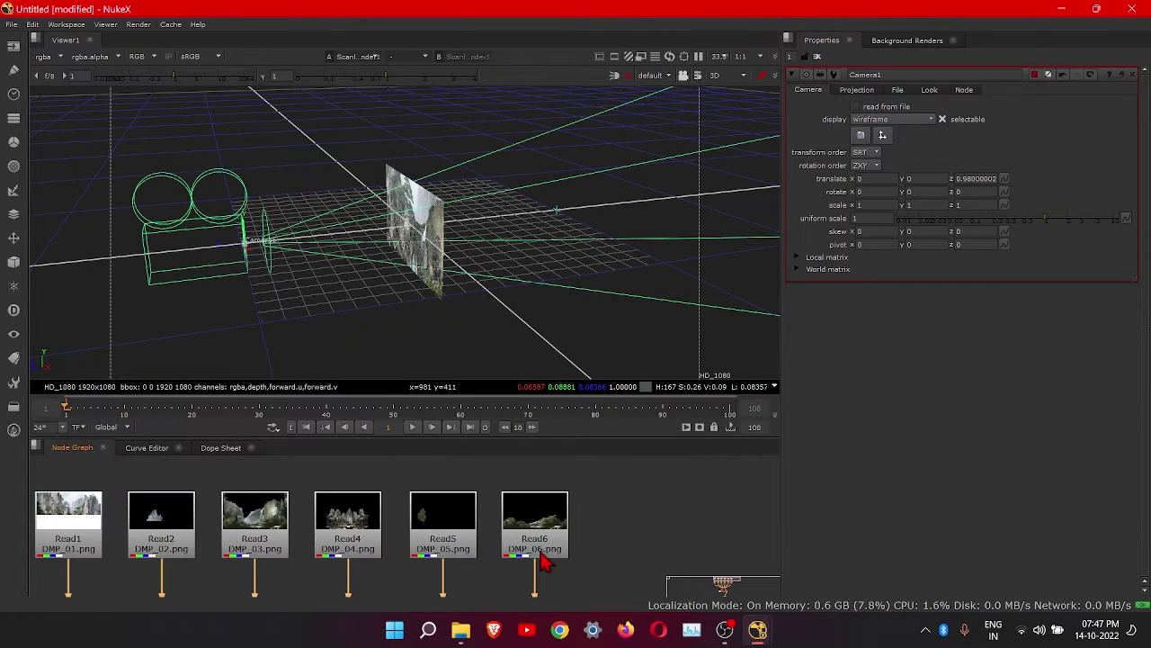
- Open the properties of Card6, fed by Read6, and move the card toward the camera to 0.234 on Z
{"action": "left_click", "coordinate": [541, 556]}
{"action": "scroll", "coordinate": [540, 556], "scroll_direction": "down", "scroll_amount": 3}
{"action": "middle_click_drag", "start_coordinate": [541, 579], "coordinate": [512, 499]}
{"action": "scroll", "coordinate": [508, 540], "scroll_direction": "up", "scroll_amount": 1}
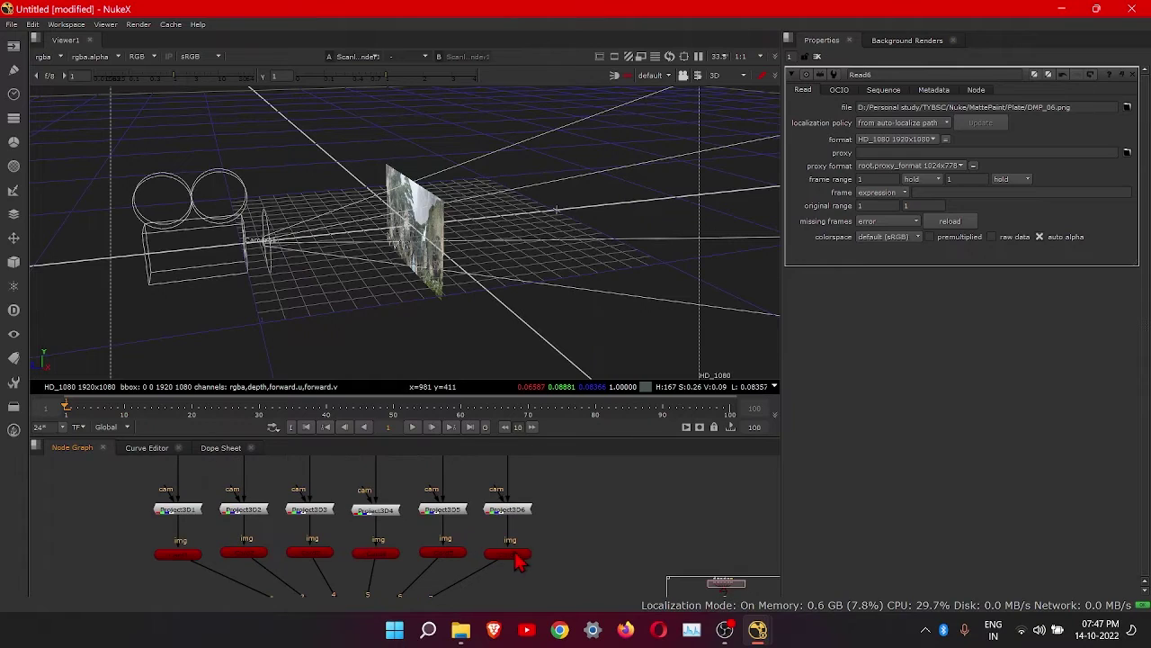
{"action": "double_click", "coordinate": [514, 553]}
{"action": "scroll", "coordinate": [398, 240], "scroll_direction": "up", "scroll_amount": 5}
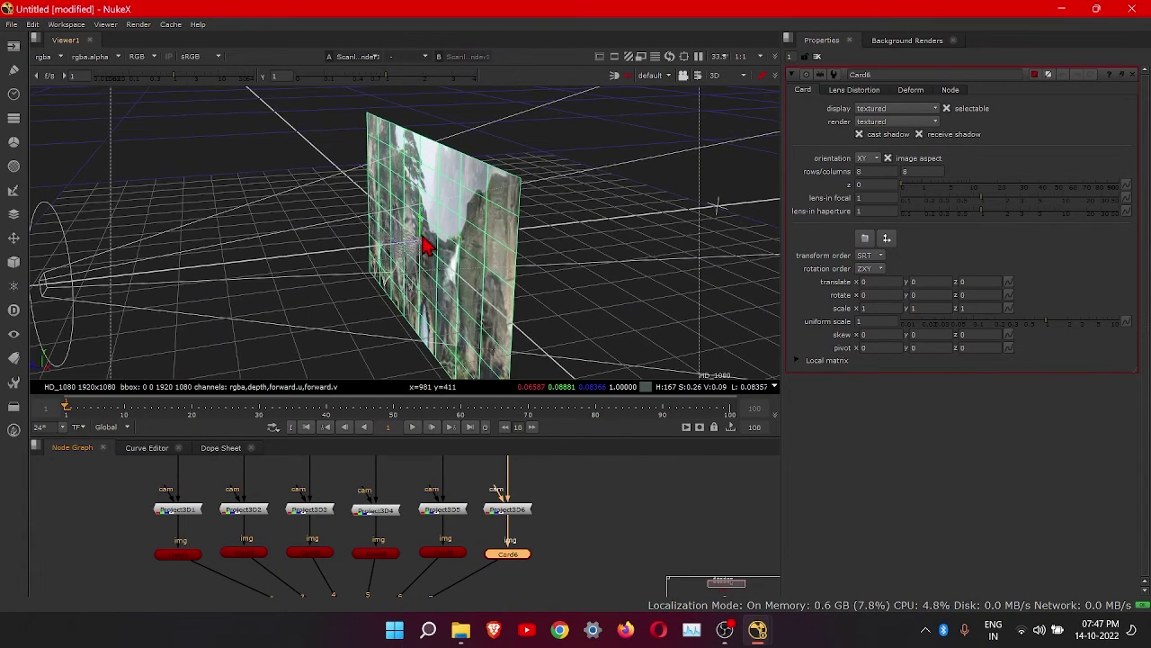
{"action": "left_click_drag", "start_coordinate": [403, 252], "coordinate": [310, 297]}
{"action": "scroll", "coordinate": [309, 297], "scroll_direction": "down", "scroll_amount": 2}
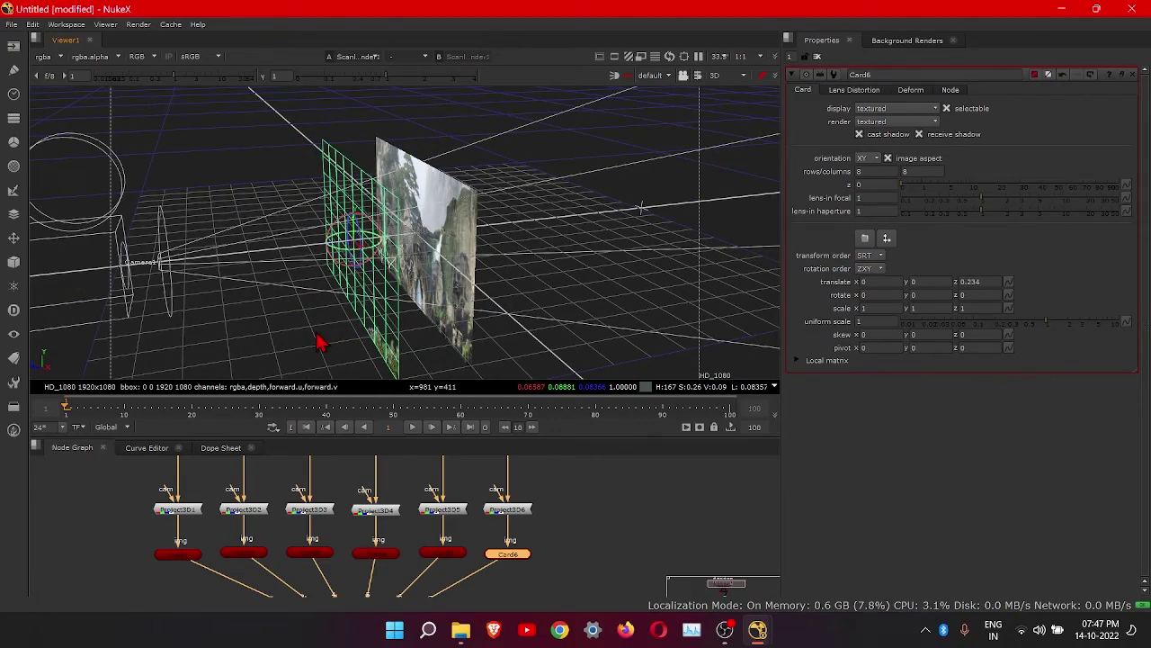
- Inspect Card6 in the 3D view and raise its uniform scale to 2.6
{"action": "left_click_drag", "start_coordinate": [316, 334], "coordinate": [412, 259], "text": "ctrl"}
{"action": "scroll", "coordinate": [396, 273], "scroll_direction": "down", "scroll_amount": 2}
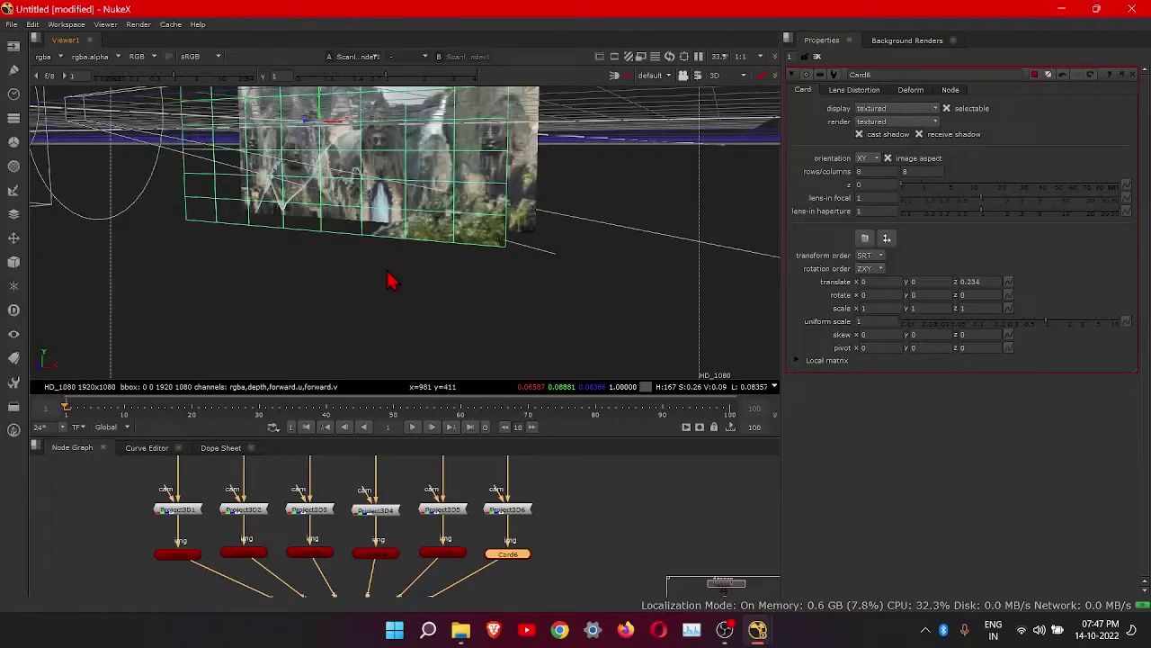
{"action": "scroll", "coordinate": [392, 264], "scroll_direction": "down", "scroll_amount": 2}
{"action": "middle_click_drag", "start_coordinate": [402, 254], "coordinate": [383, 281]}
{"action": "scroll", "coordinate": [405, 320], "scroll_direction": "down", "scroll_amount": 2}
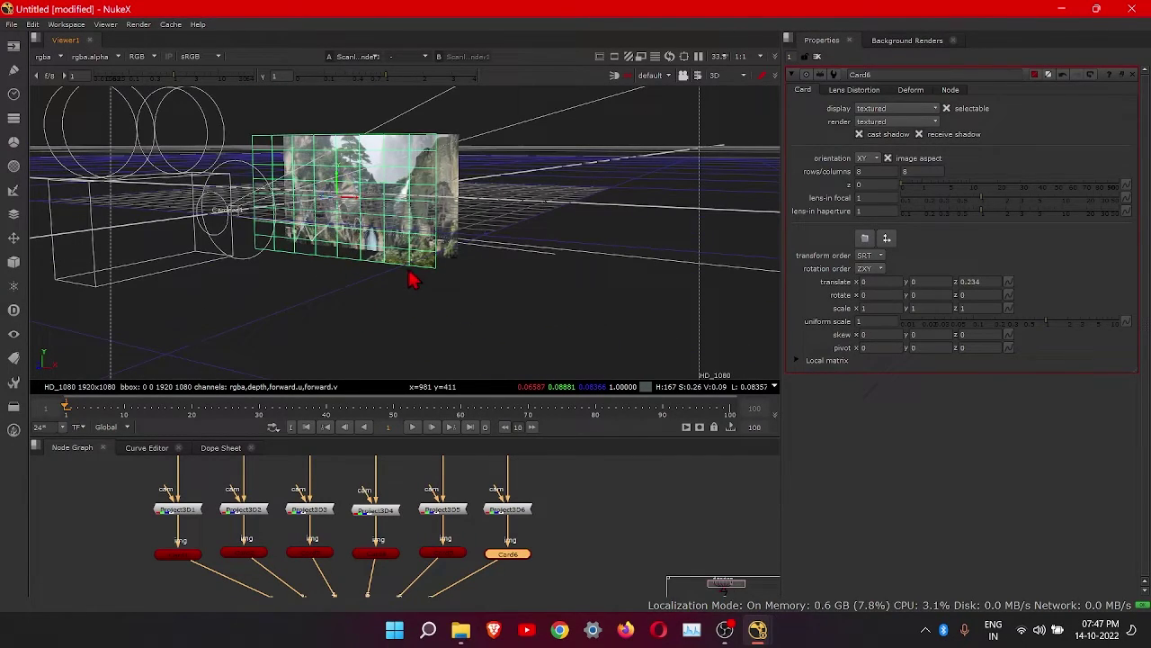
{"action": "scroll", "coordinate": [414, 297], "scroll_direction": "up", "scroll_amount": 3}
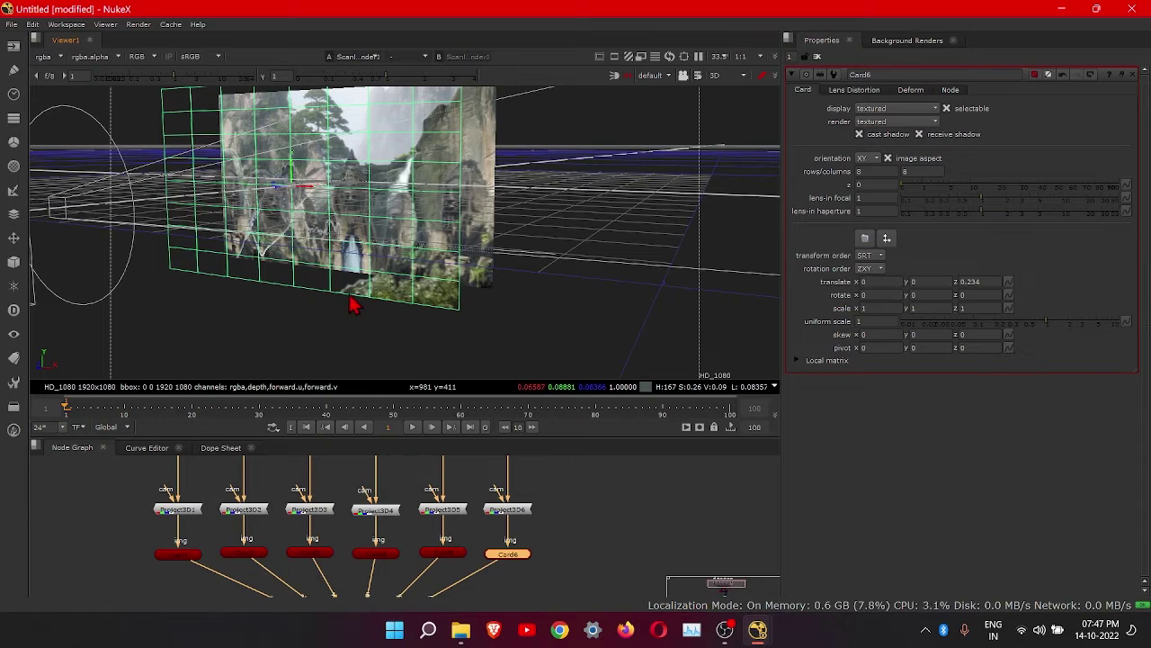
{"action": "scroll", "coordinate": [378, 315], "scroll_direction": "down", "scroll_amount": 3}
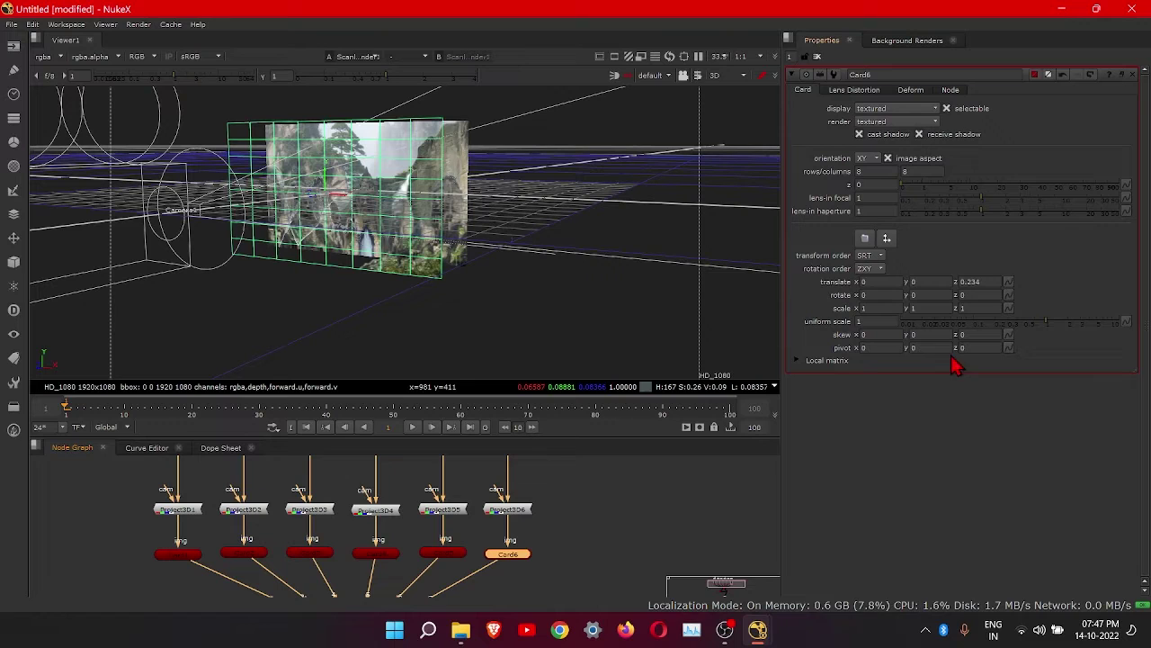
{"action": "left_click_drag", "start_coordinate": [1056, 332], "coordinate": [1083, 332]}
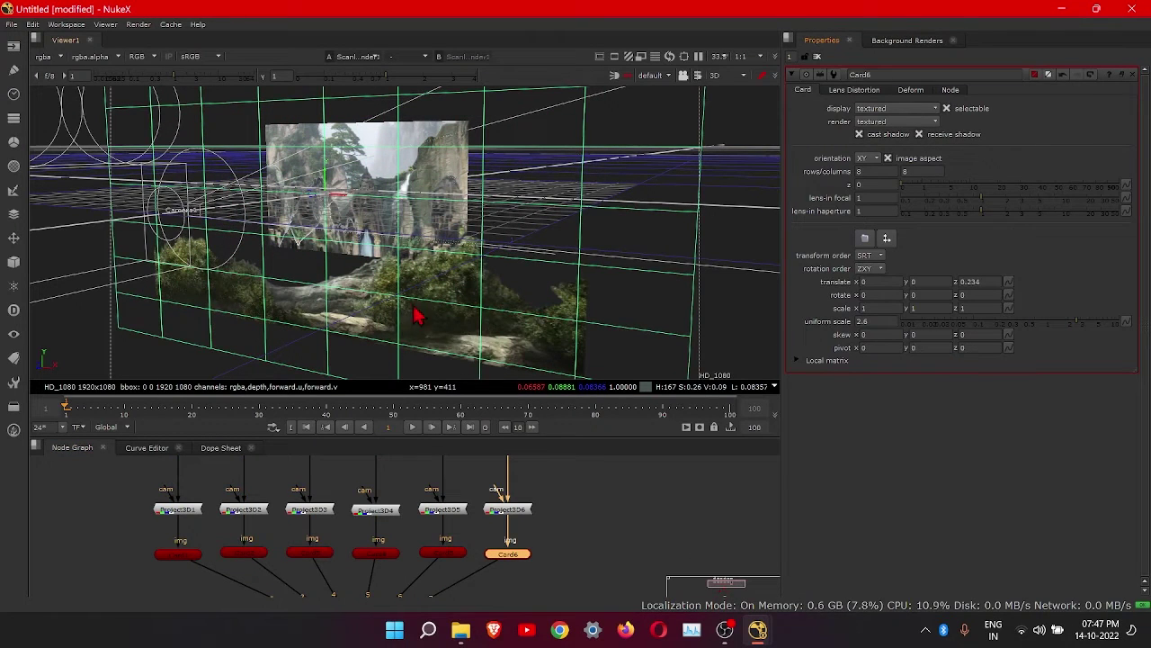
{"action": "scroll", "coordinate": [424, 303], "scroll_direction": "down", "scroll_amount": 3}
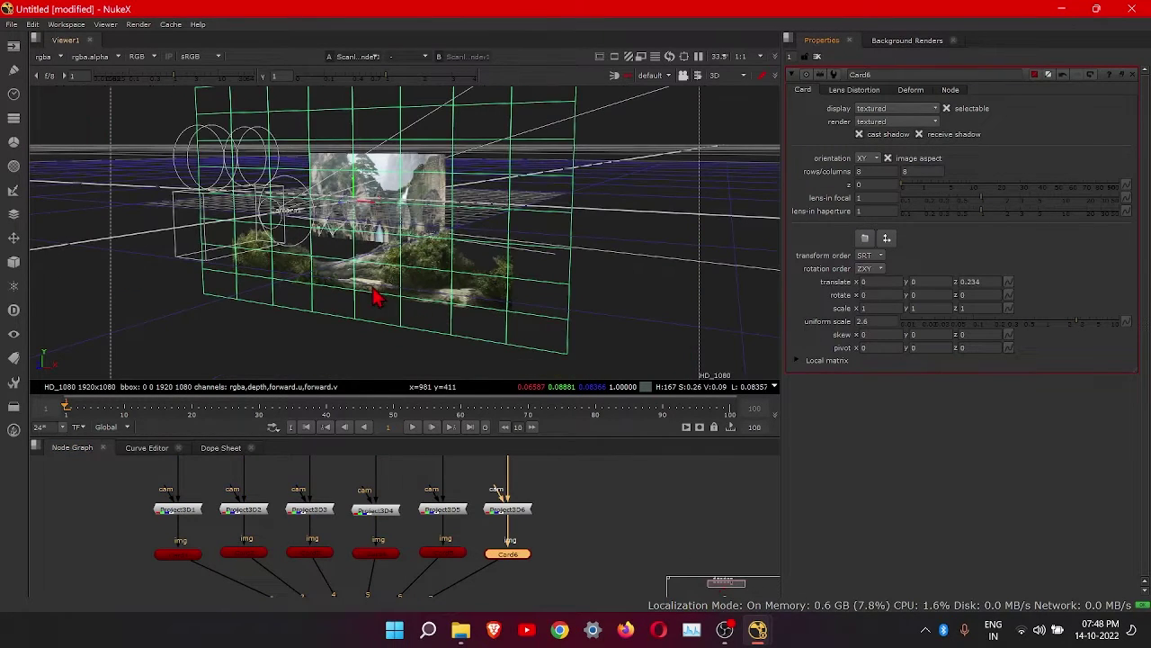
{"action": "scroll", "coordinate": [376, 296], "scroll_direction": "down", "scroll_amount": 2}
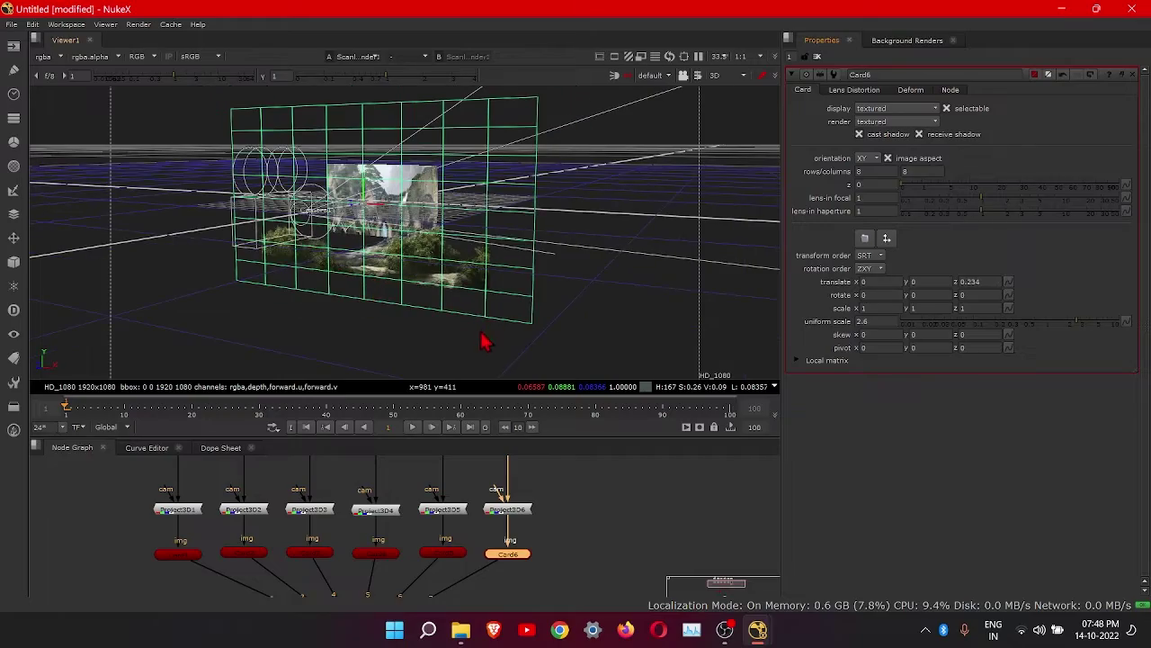
{"action": "left_click_drag", "start_coordinate": [547, 330], "coordinate": [566, 441], "text": "ctrl"}
- Look over the Read2 to Read6 plates in the node graph, focusing on the DMP_05.png plate
{"action": "middle_click_drag", "start_coordinate": [580, 483], "coordinate": [561, 512]}
{"action": "scroll", "coordinate": [569, 519], "scroll_direction": "down", "scroll_amount": 3}
{"action": "middle_click_drag", "start_coordinate": [456, 562], "coordinate": [448, 533]}
{"action": "scroll", "coordinate": [448, 533], "scroll_direction": "up", "scroll_amount": 3}
{"action": "middle_click_drag", "start_coordinate": [526, 485], "coordinate": [464, 560]}
{"action": "scroll", "coordinate": [469, 467], "scroll_direction": "up", "scroll_amount": 3}
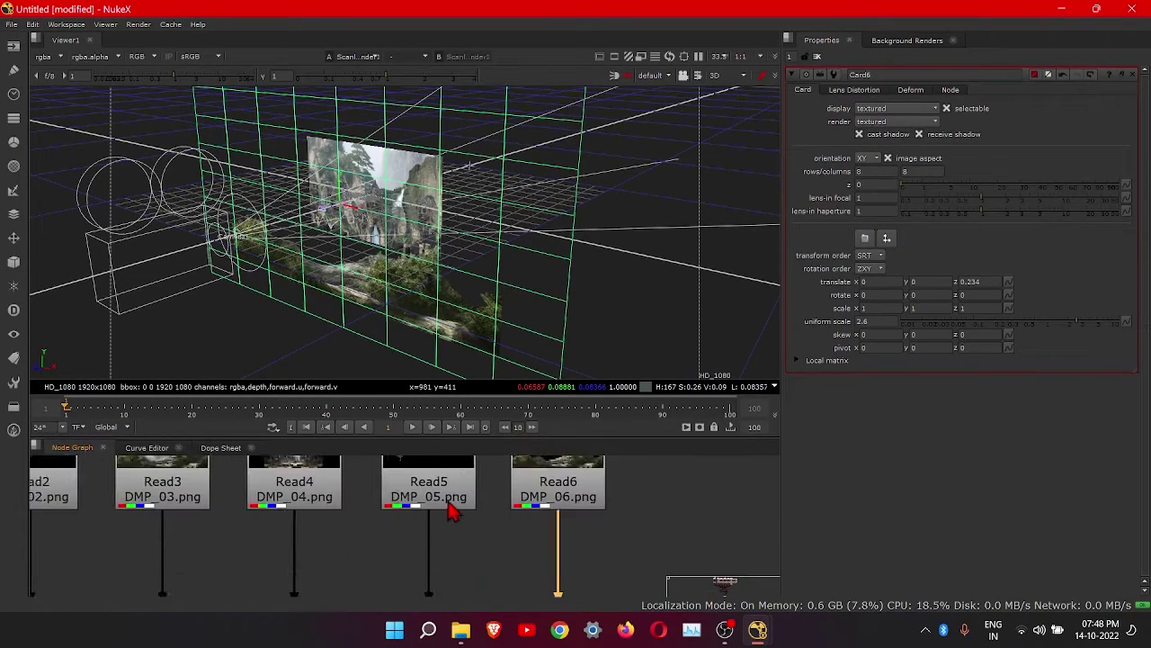
{"action": "middle_click_drag", "start_coordinate": [364, 516], "coordinate": [395, 564]}
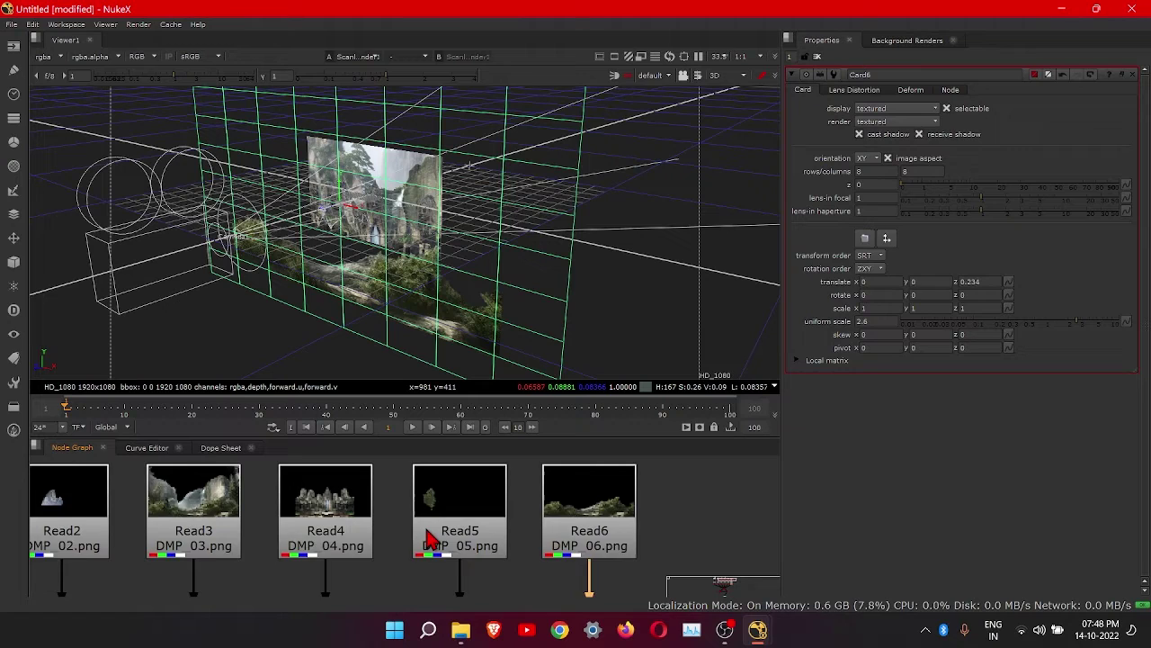
- Move Card5, fed by Read5, toward the camera to 0.132 on Z and set its uniform scale to 2.2
{"action": "scroll", "coordinate": [439, 537], "scroll_direction": "down", "scroll_amount": 2}
{"action": "scroll", "coordinate": [418, 504], "scroll_direction": "down", "scroll_amount": 3}
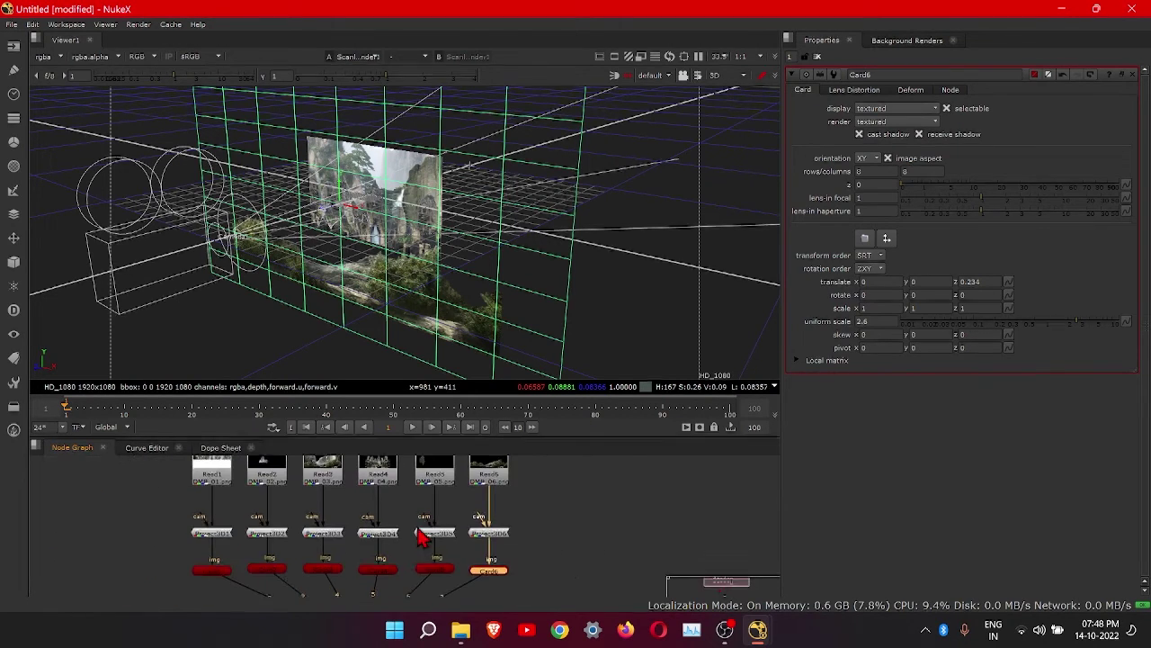
{"action": "middle_click_drag", "start_coordinate": [440, 579], "coordinate": [450, 526]}
{"action": "left_click", "coordinate": [449, 522]}
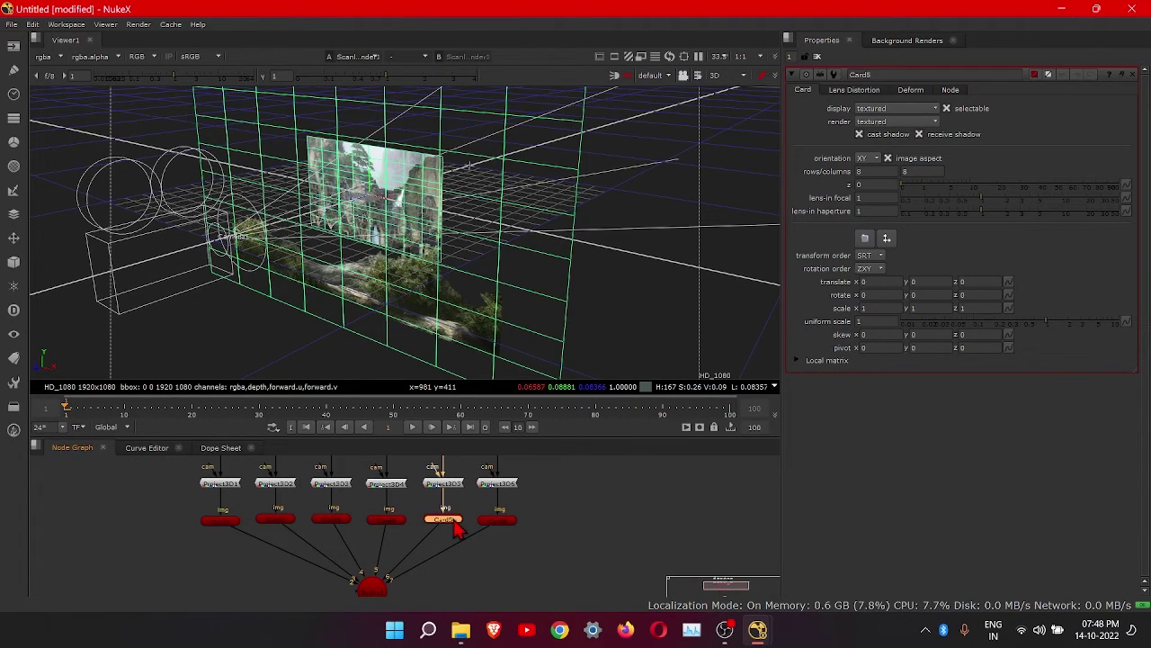
{"action": "left_click_drag", "start_coordinate": [552, 286], "coordinate": [314, 186], "text": "ctrl"}
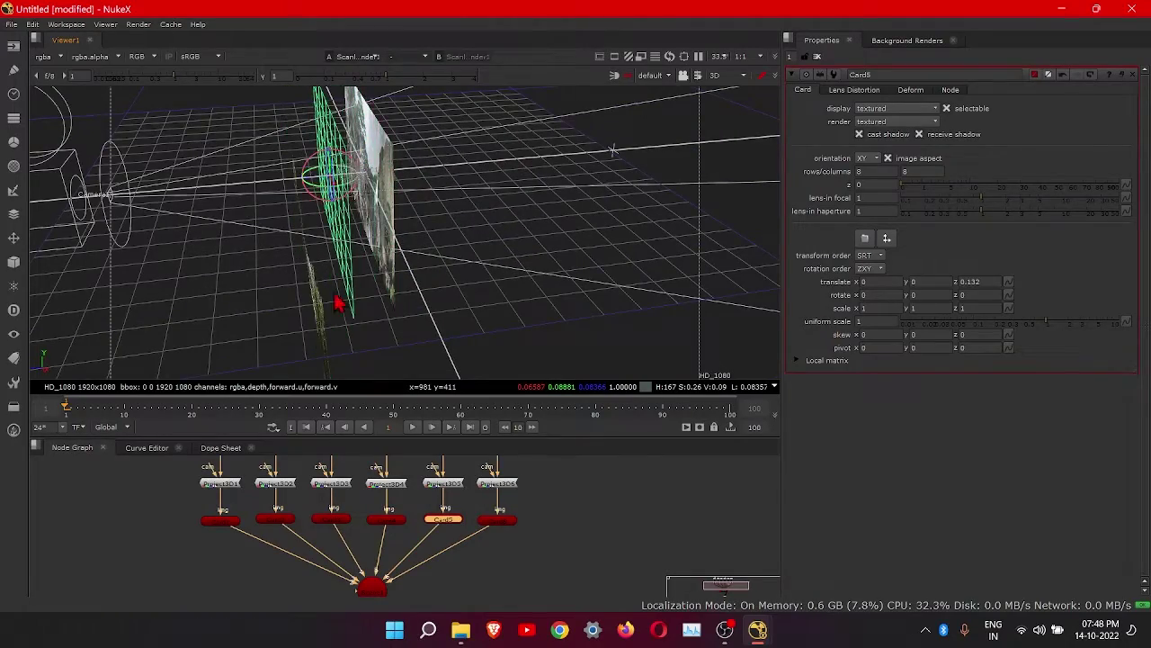
{"action": "left_click_drag", "start_coordinate": [332, 291], "coordinate": [512, 257], "text": "ctrl"}
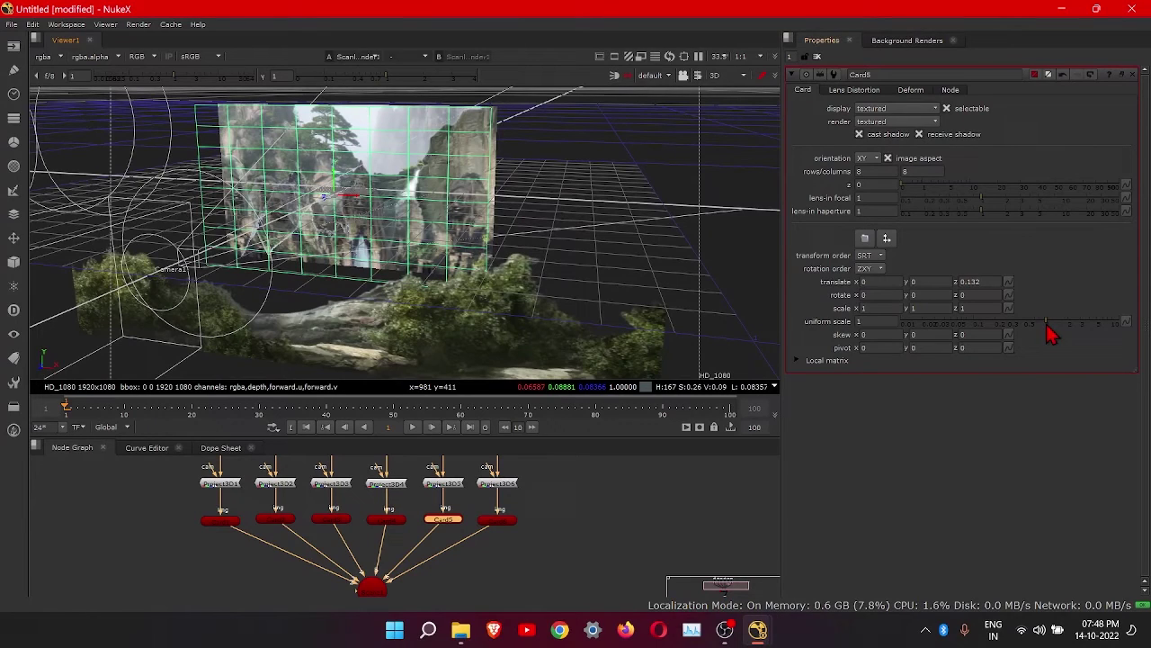
{"action": "left_click_drag", "start_coordinate": [1048, 329], "coordinate": [1076, 336]}
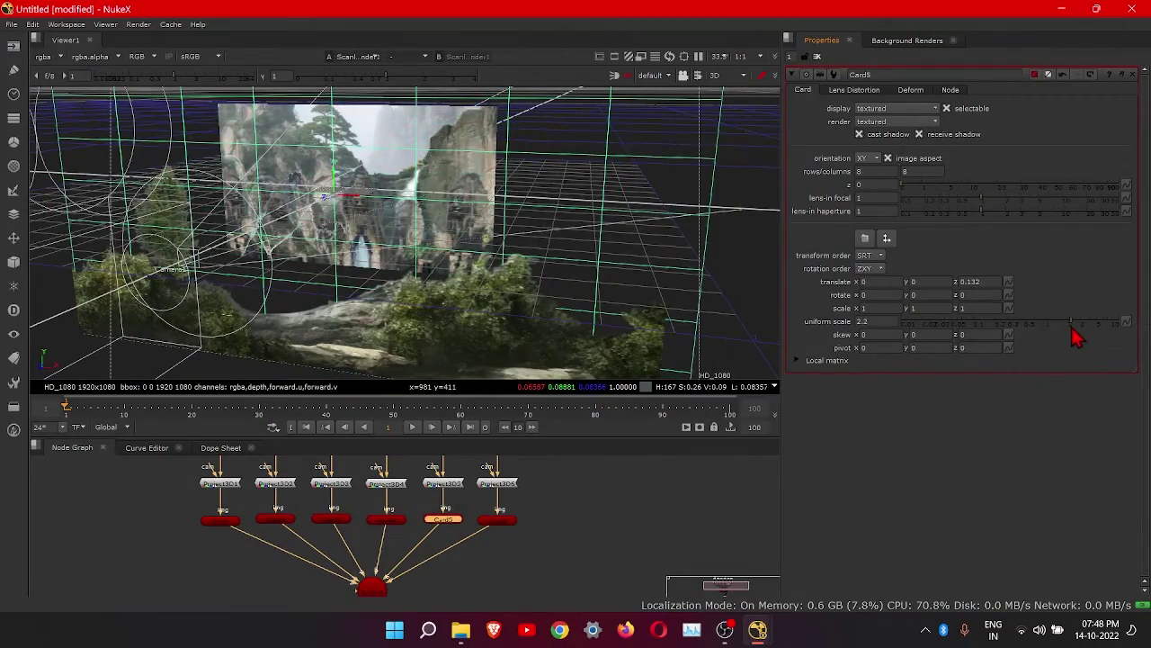
{"action": "scroll", "coordinate": [573, 261], "scroll_direction": "down", "scroll_amount": 3}
{"action": "left_click_drag", "start_coordinate": [676, 283], "coordinate": [557, 298], "text": "ctrl"}
- Open the properties of Card4, fed by Read4, and move the card toward the camera to 0.094 on Z
{"action": "middle_click_drag", "start_coordinate": [484, 536], "coordinate": [509, 588]}
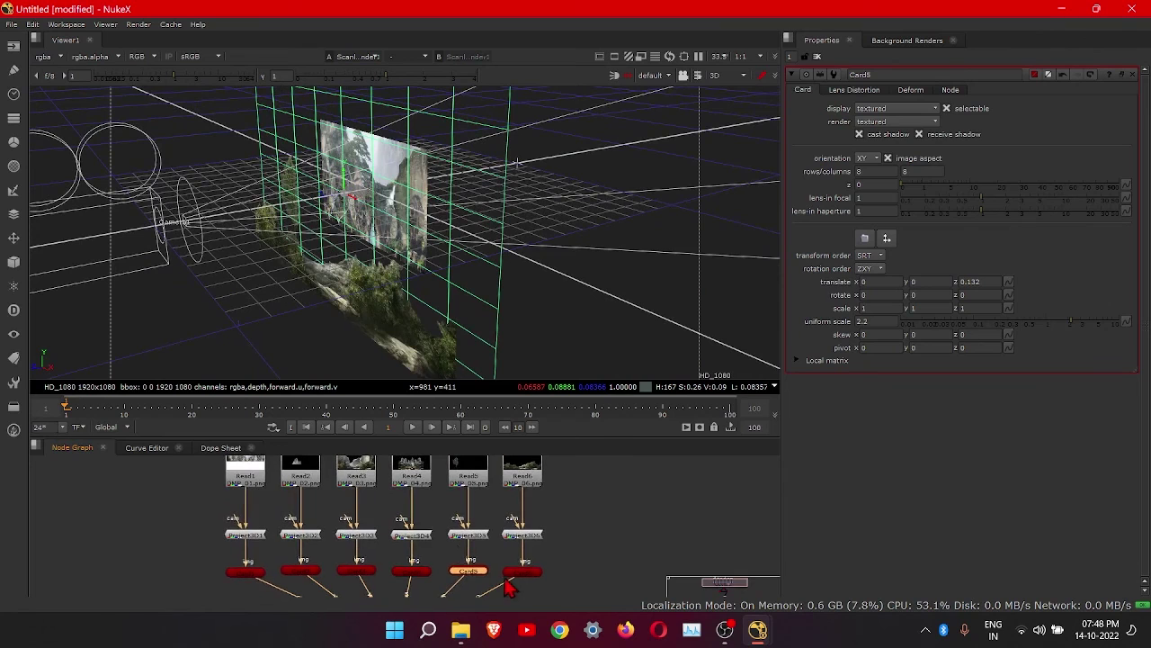
{"action": "left_click", "coordinate": [409, 486]}
{"action": "double_click", "coordinate": [410, 485]}
{"action": "left_click", "coordinate": [425, 576]}
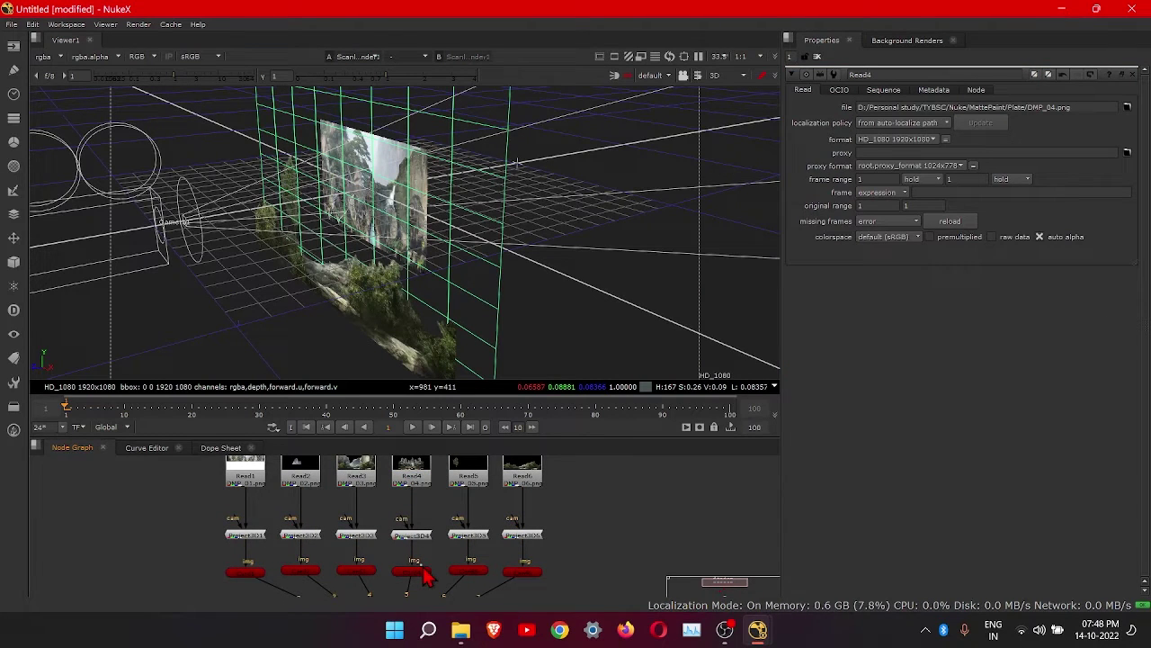
{"action": "double_click", "coordinate": [426, 574]}
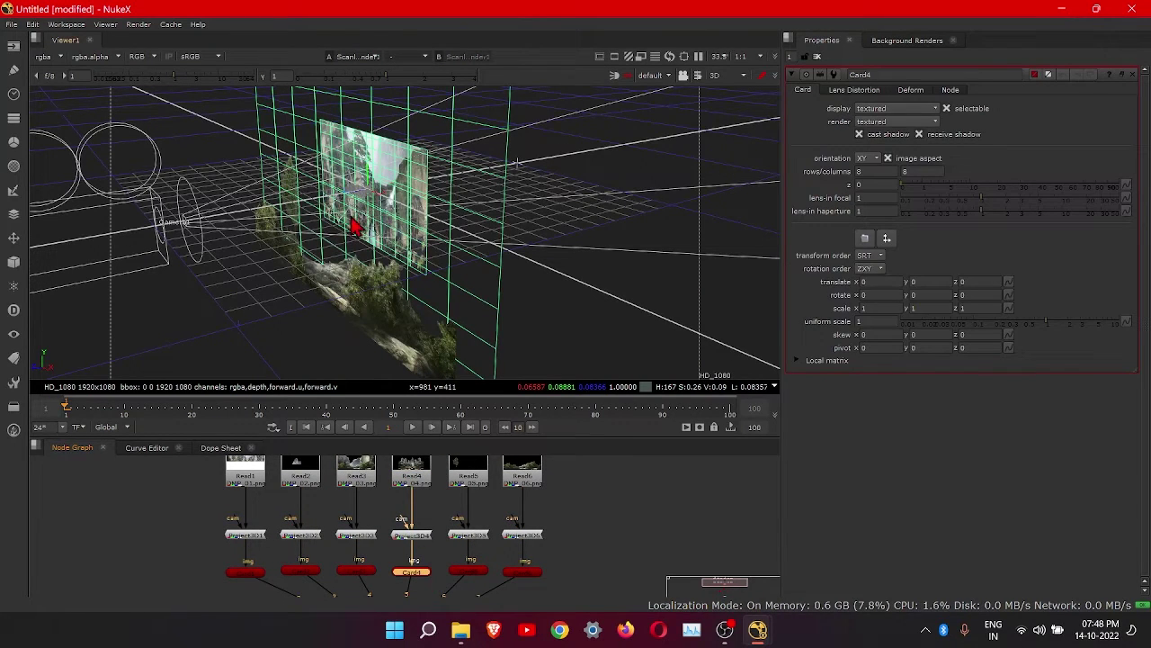
{"action": "left_click_drag", "start_coordinate": [465, 288], "coordinate": [318, 184], "text": "ctrl"}
{"action": "scroll", "coordinate": [357, 178], "scroll_direction": "up", "scroll_amount": 2}
{"action": "left_click_drag", "start_coordinate": [363, 280], "coordinate": [621, 326], "text": "ctrl"}
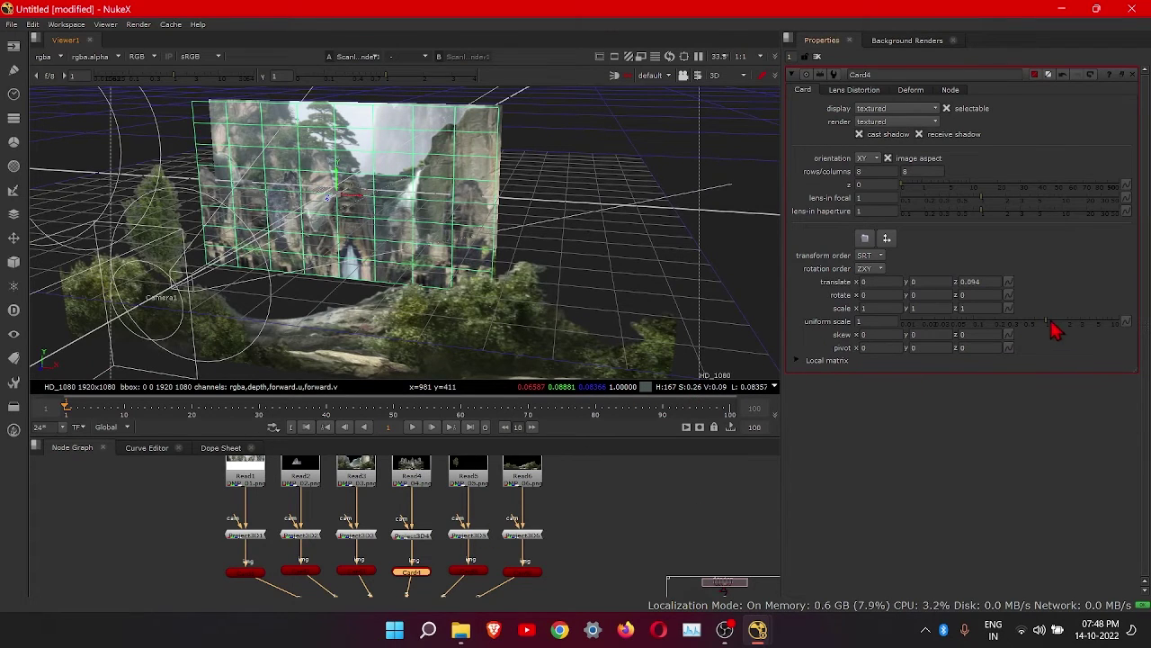
- Set Card4's uniform scale to 2 and check its size in the 3D view
{"action": "left_click_drag", "start_coordinate": [1052, 324], "coordinate": [1070, 315]}
{"action": "scroll", "coordinate": [584, 339], "scroll_direction": "down", "scroll_amount": 2}
{"action": "left_click_drag", "start_coordinate": [703, 266], "coordinate": [575, 272], "text": "ctrl"}
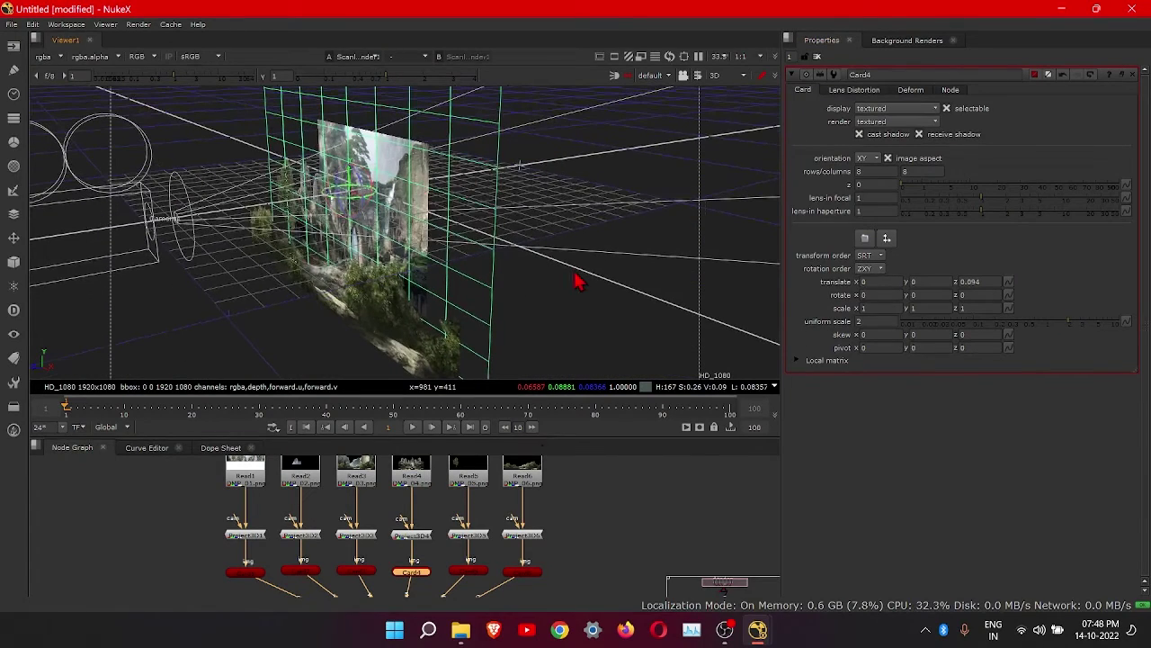
- Push Card1, fed by Read1, away from the camera to -0.694 on Z and set its uniform scale to 2.8
{"action": "scroll", "coordinate": [583, 564], "scroll_direction": "down", "scroll_amount": 2}
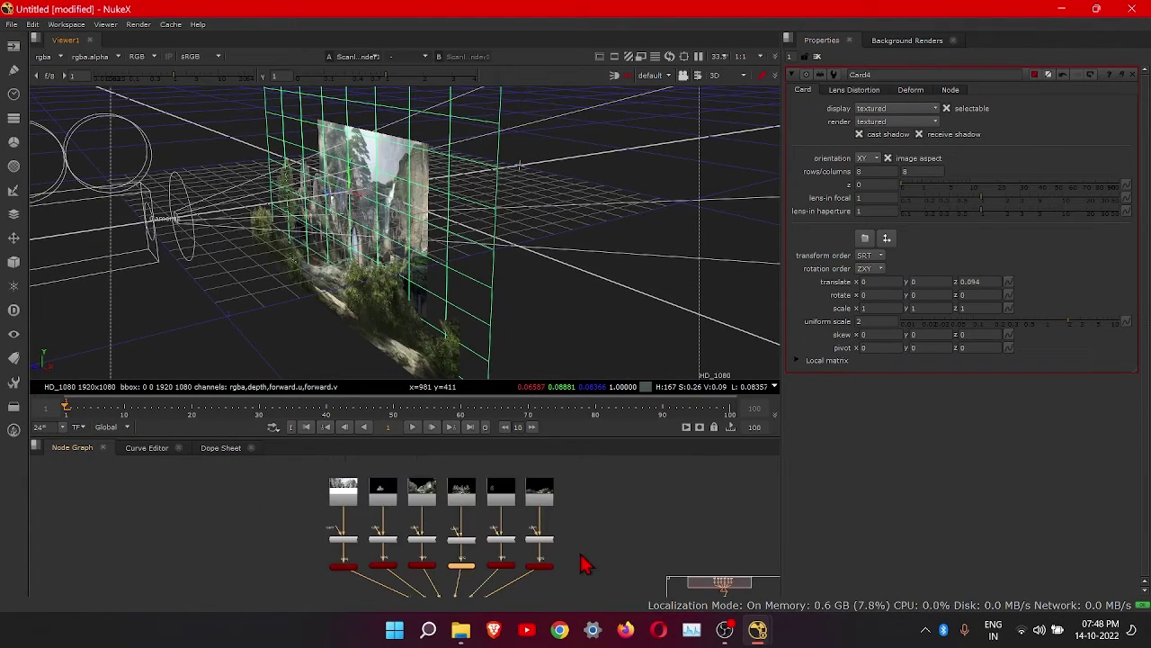
{"action": "scroll", "coordinate": [558, 535], "scroll_direction": "up", "scroll_amount": 3}
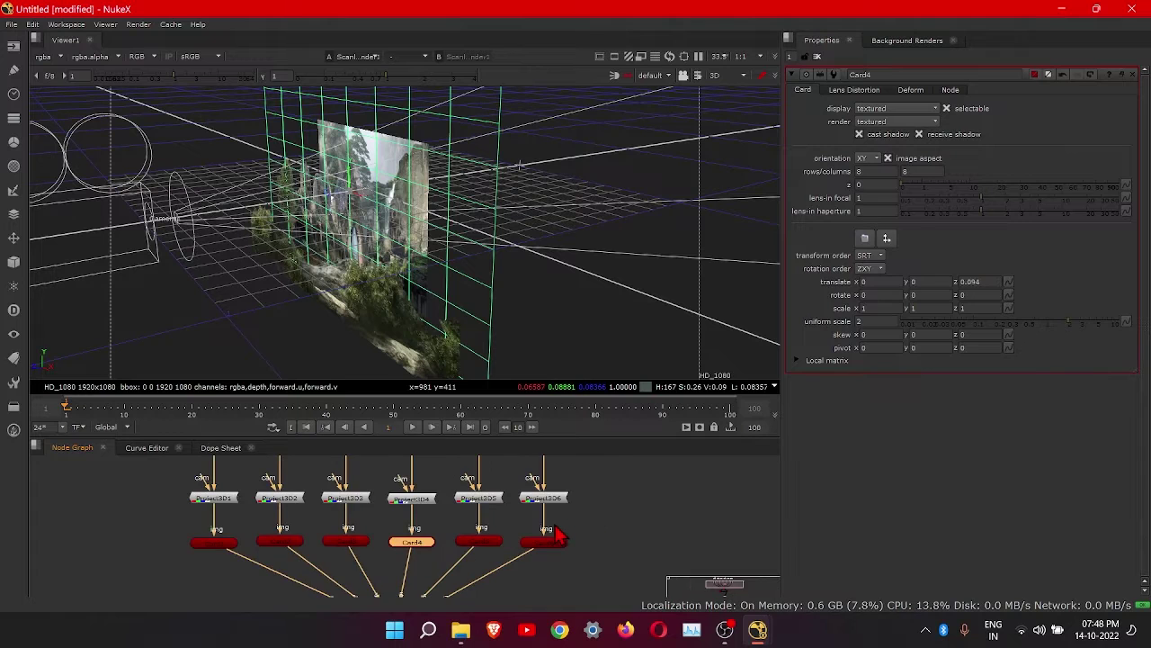
{"action": "middle_click_drag", "start_coordinate": [559, 521], "coordinate": [569, 561]}
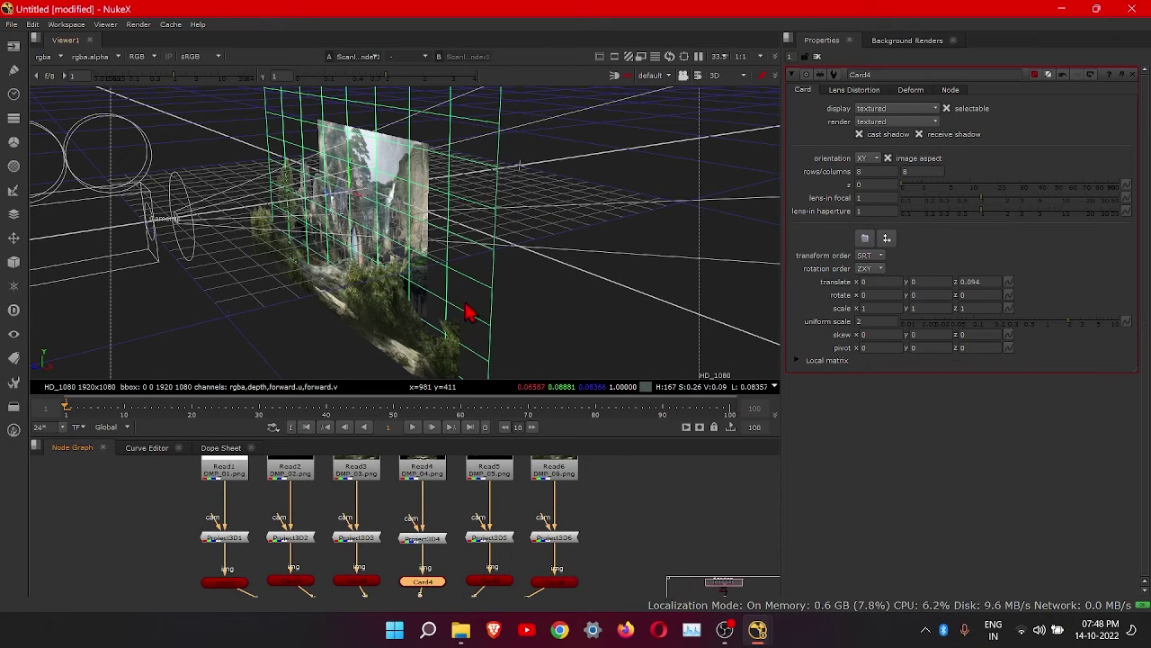
{"action": "left_click_drag", "start_coordinate": [590, 293], "coordinate": [486, 316], "text": "ctrl"}
{"action": "scroll", "coordinate": [344, 562], "scroll_direction": "up", "scroll_amount": 3}
{"action": "scroll", "coordinate": [360, 561], "scroll_direction": "down", "scroll_amount": 3}
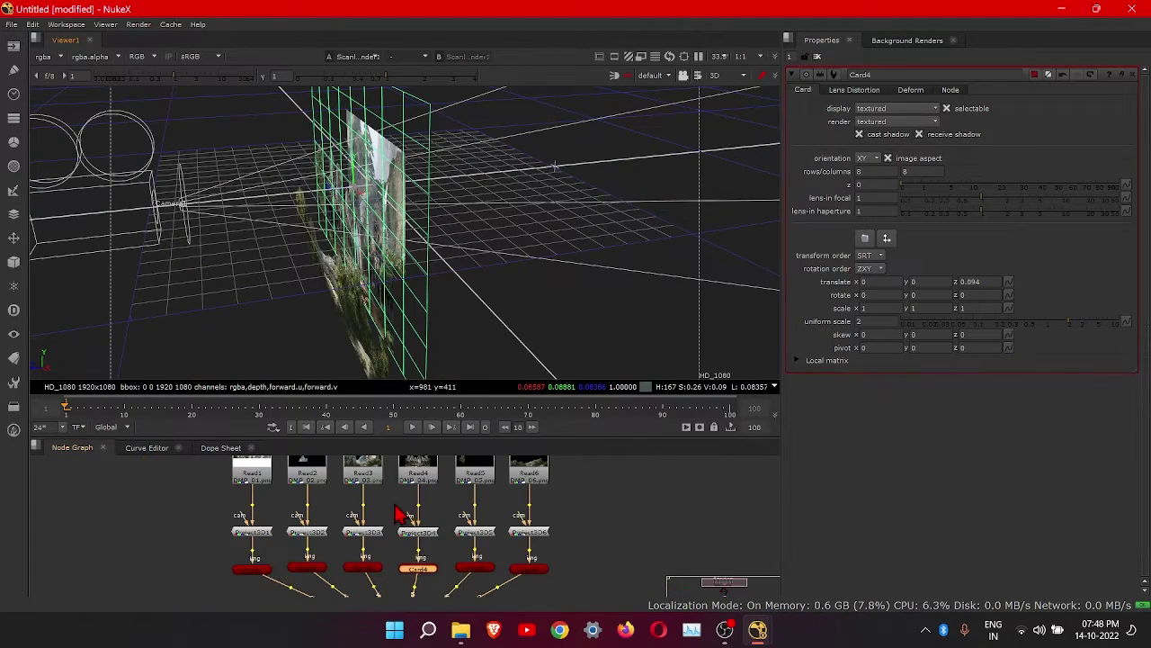
{"action": "middle_click_drag", "start_coordinate": [381, 556], "coordinate": [412, 531]}
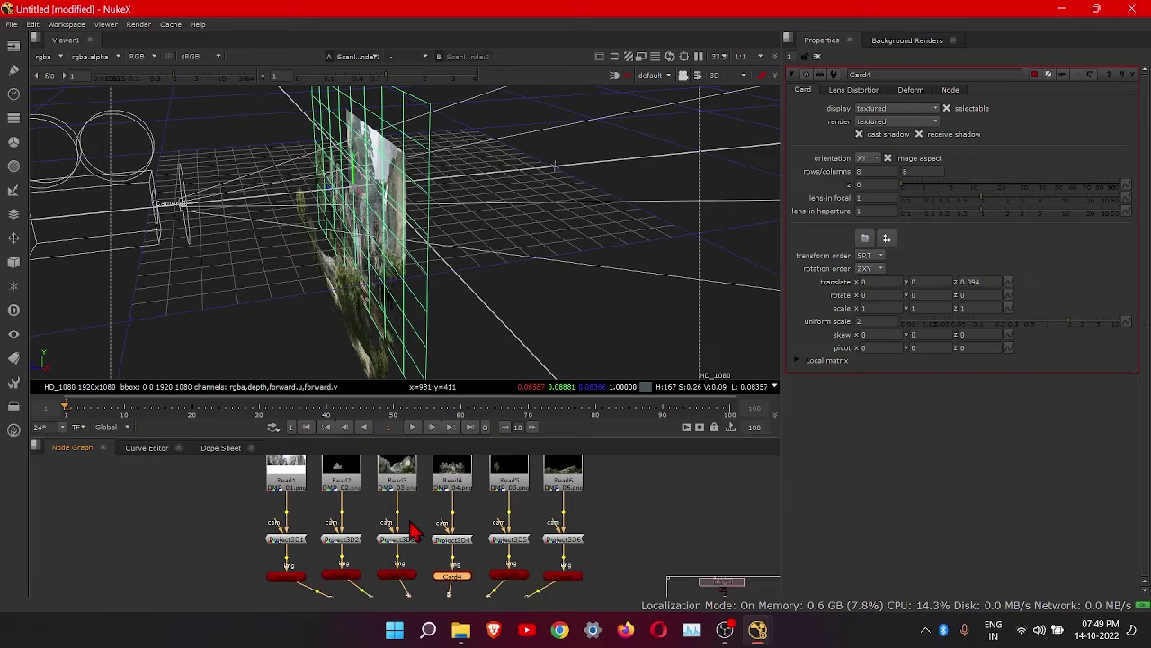
{"action": "left_click", "coordinate": [286, 576]}
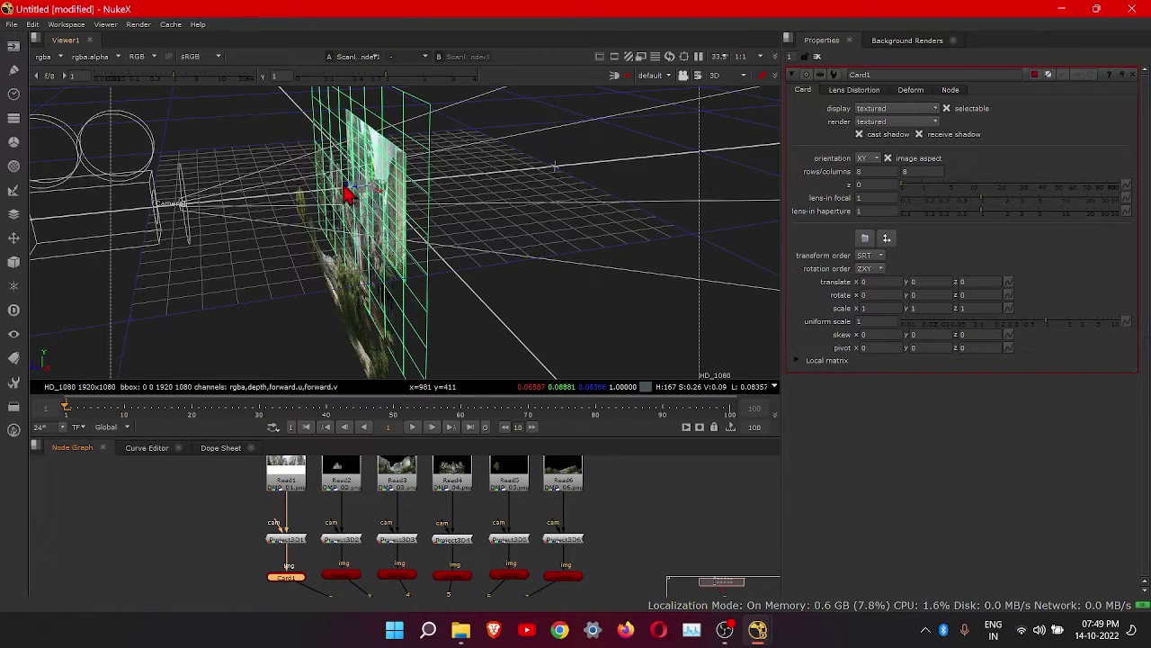
{"action": "left_click_drag", "start_coordinate": [348, 194], "coordinate": [501, 187]}
{"action": "left_click_drag", "start_coordinate": [963, 334], "coordinate": [1084, 336]}
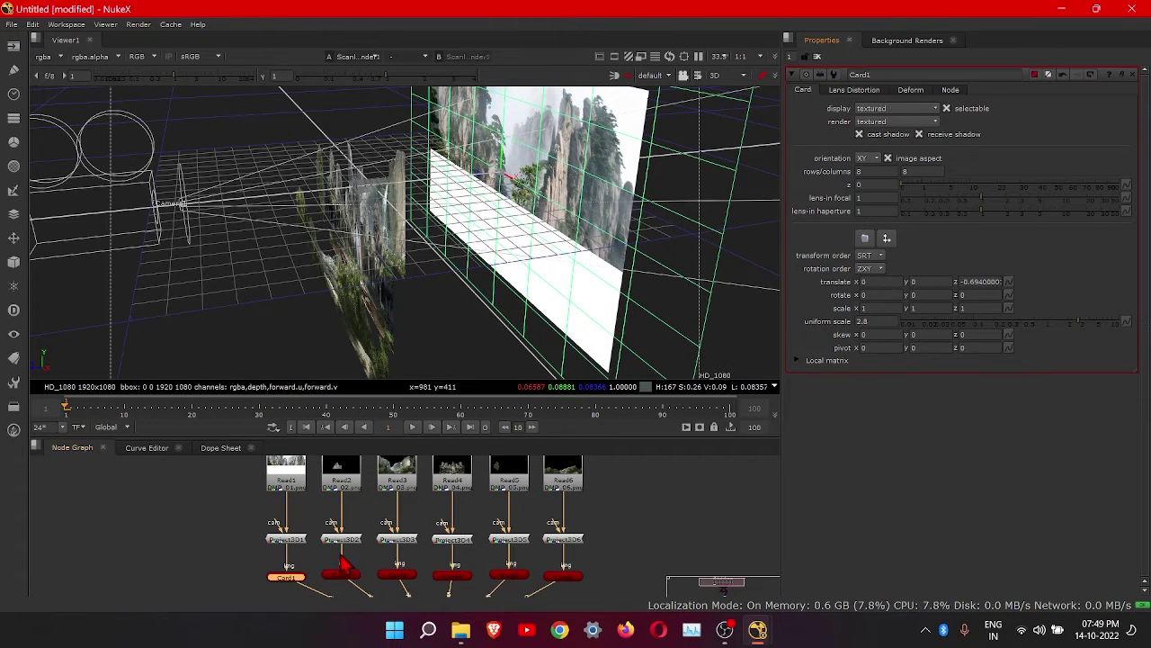
- Open the properties of Card2, fed by Read2, and push the card back to -0.178 on Z
{"action": "left_click", "coordinate": [278, 494]}
{"action": "left_click", "coordinate": [342, 576]}
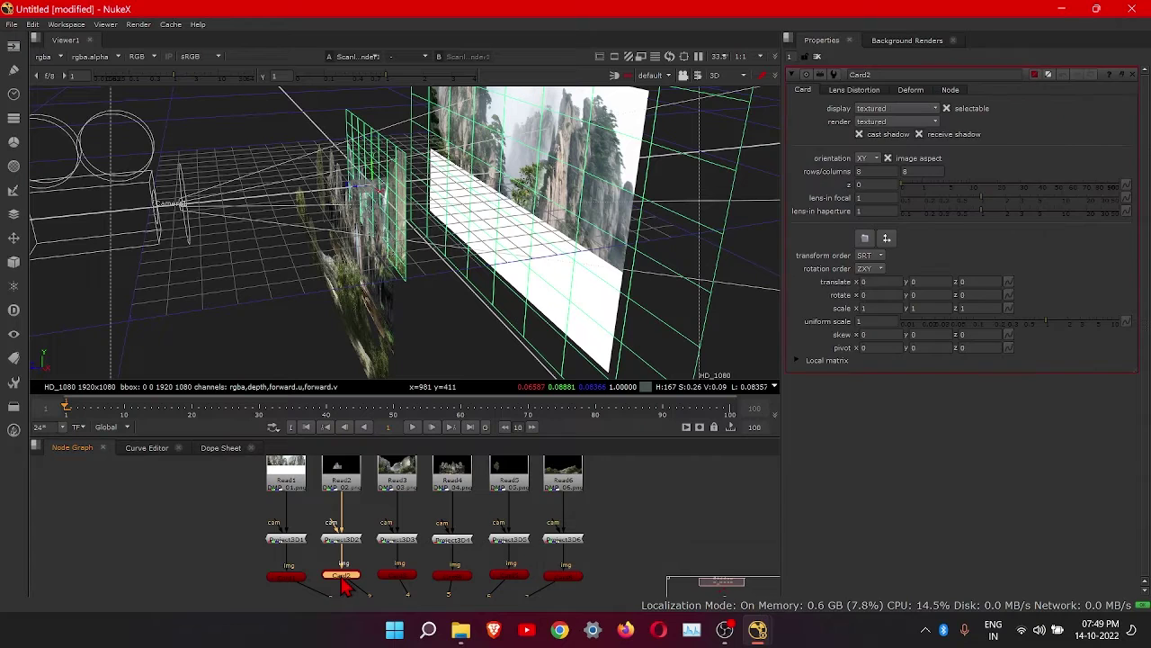
{"action": "left_click_drag", "start_coordinate": [349, 204], "coordinate": [393, 219]}
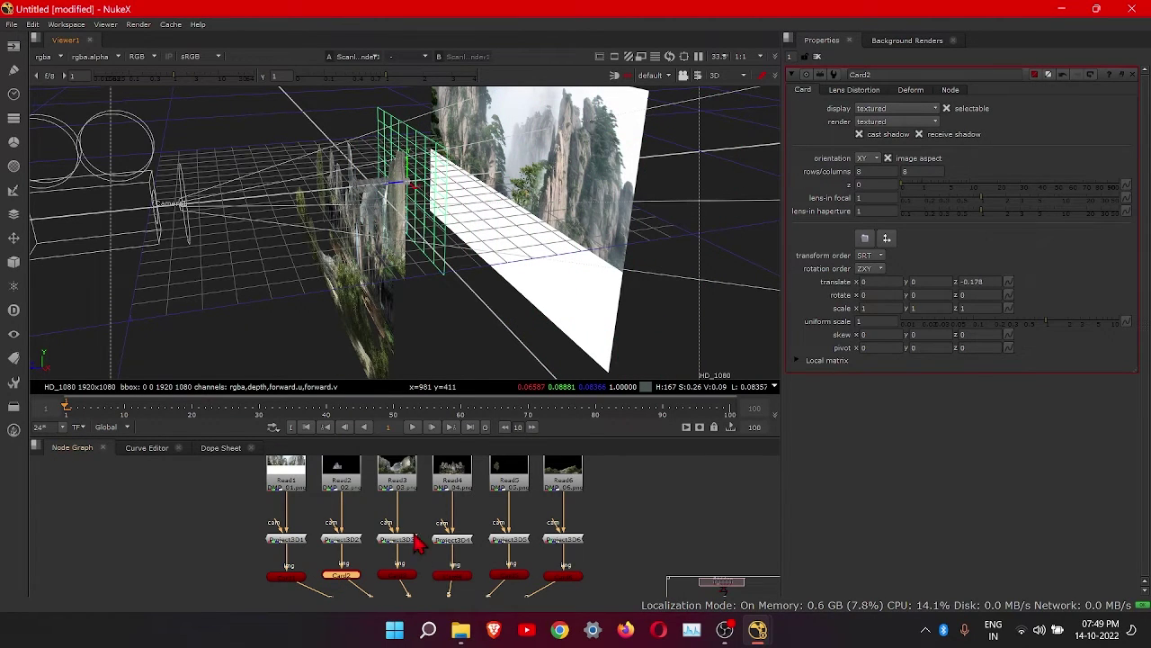
- Push Card3, fed by Read3, back to -0.286 on Z and set its uniform scale to 2.9
{"action": "left_click", "coordinate": [412, 578]}
{"action": "left_click_drag", "start_coordinate": [344, 187], "coordinate": [403, 187]}
{"action": "left_click_drag", "start_coordinate": [404, 289], "coordinate": [536, 293], "text": "ctrl"}
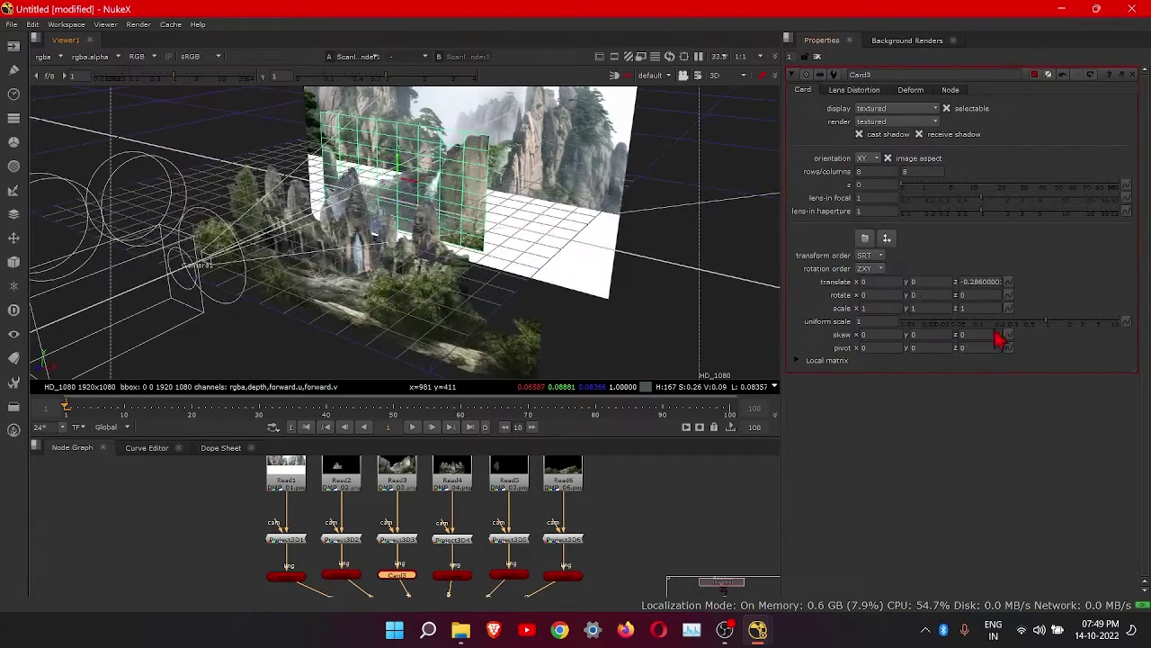
{"action": "left_click_drag", "start_coordinate": [1049, 326], "coordinate": [1081, 326]}
{"action": "left_click_drag", "start_coordinate": [628, 254], "coordinate": [513, 267], "text": "ctrl"}
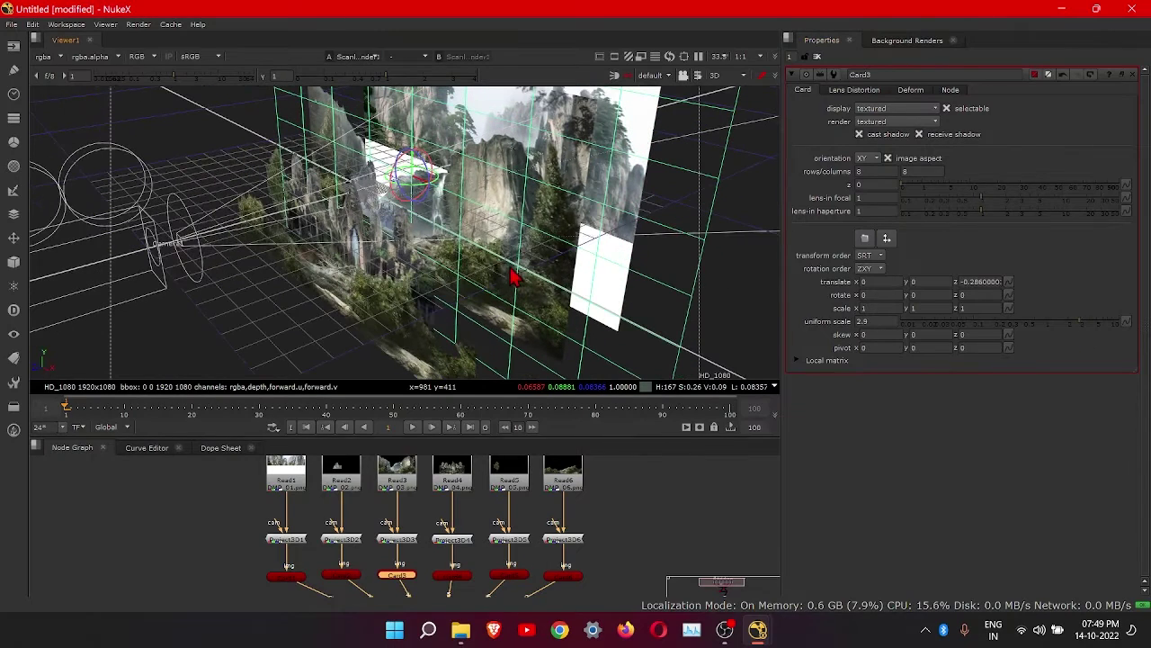
- Raise Card2's uniform scale to 3.7 and inspect the card layout in the 3D view
{"action": "left_click", "coordinate": [369, 183]}
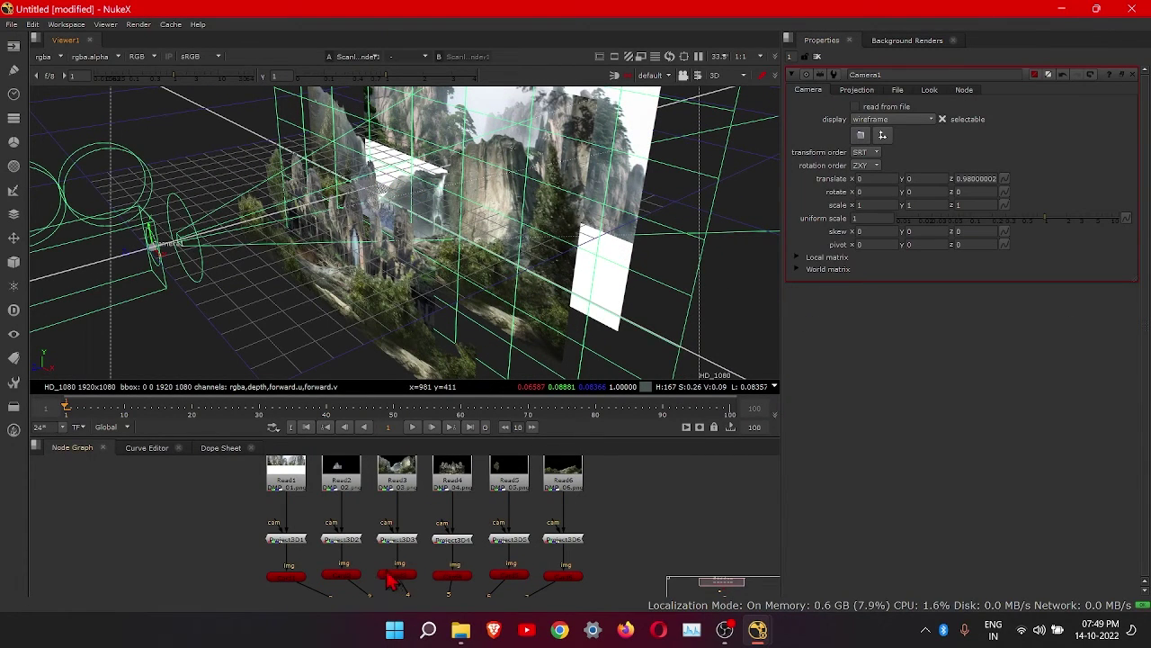
{"action": "left_click", "coordinate": [343, 575]}
{"action": "left_click_drag", "start_coordinate": [1059, 333], "coordinate": [1086, 333]}
{"action": "left_click_drag", "start_coordinate": [258, 331], "coordinate": [194, 305], "text": "ctrl"}
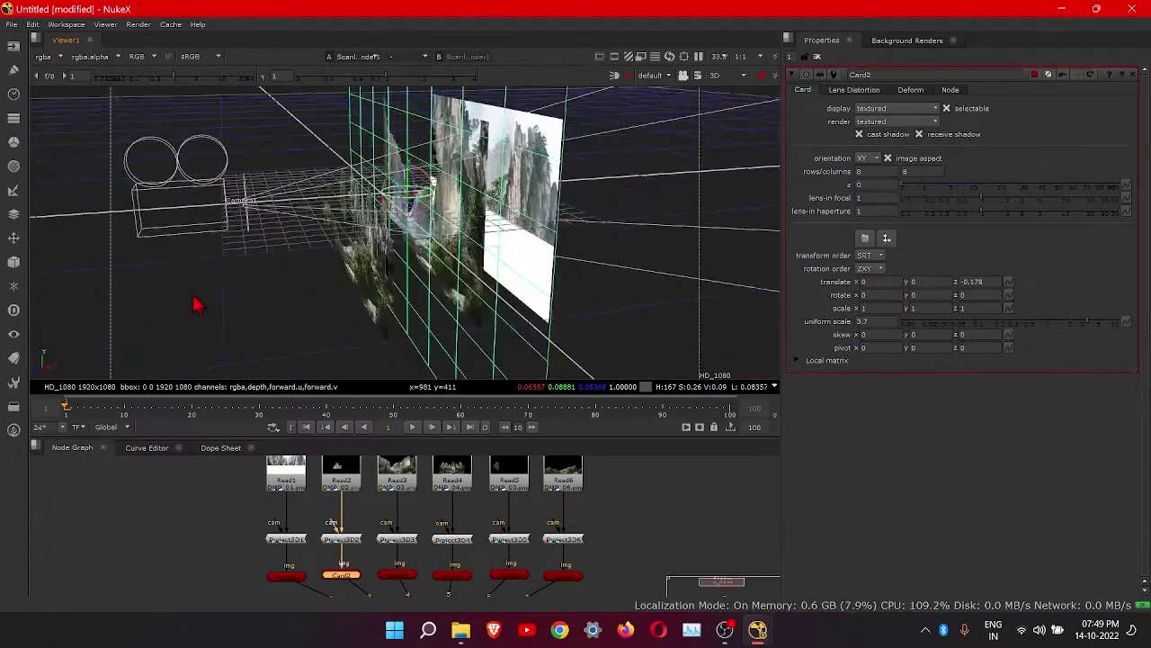
{"action": "left_click", "coordinate": [372, 302]}
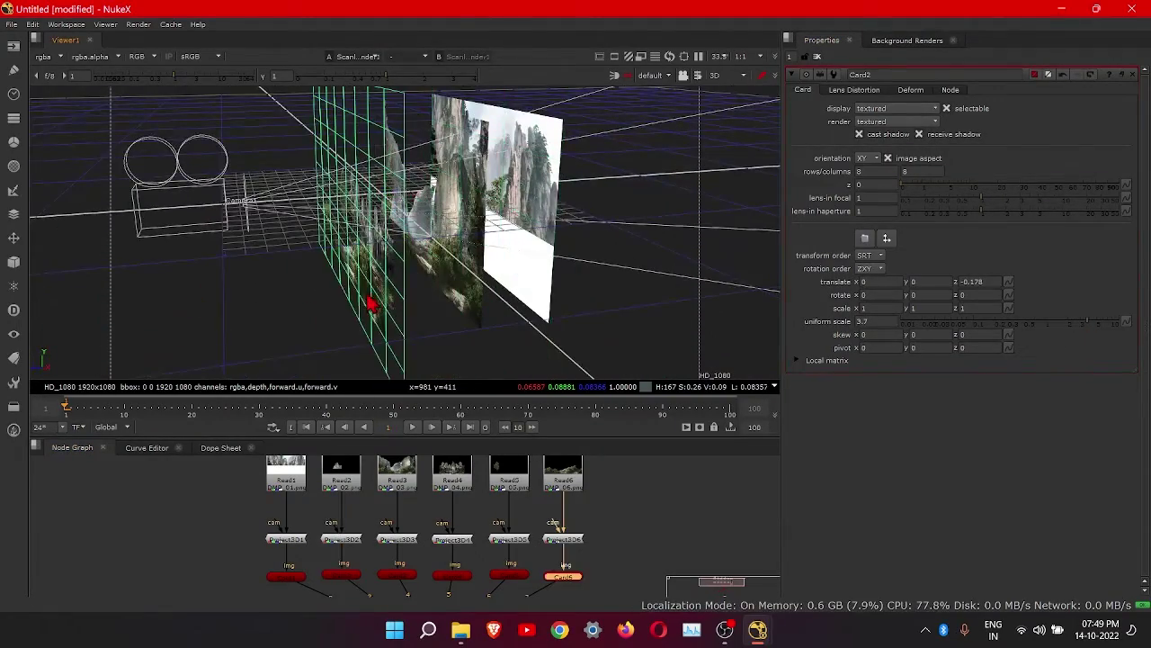
{"action": "left_click", "coordinate": [203, 240]}
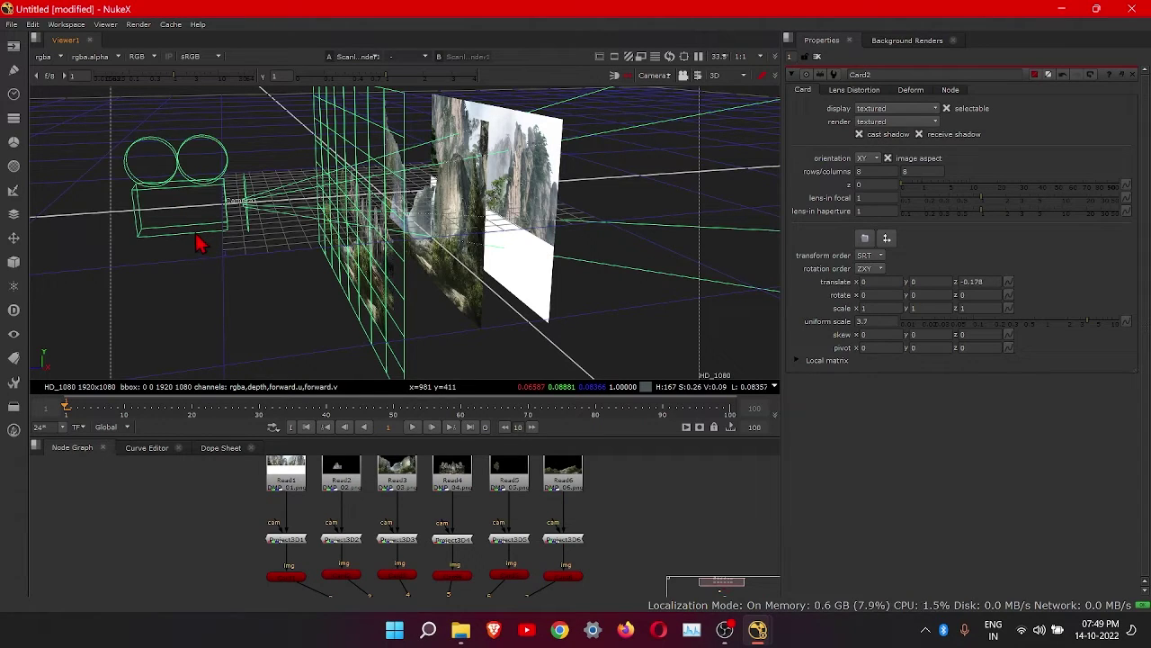
- Split the viewer pane horizontally and place a new comp viewer in the empty pane
{"action": "left_click", "coordinate": [36, 40]}
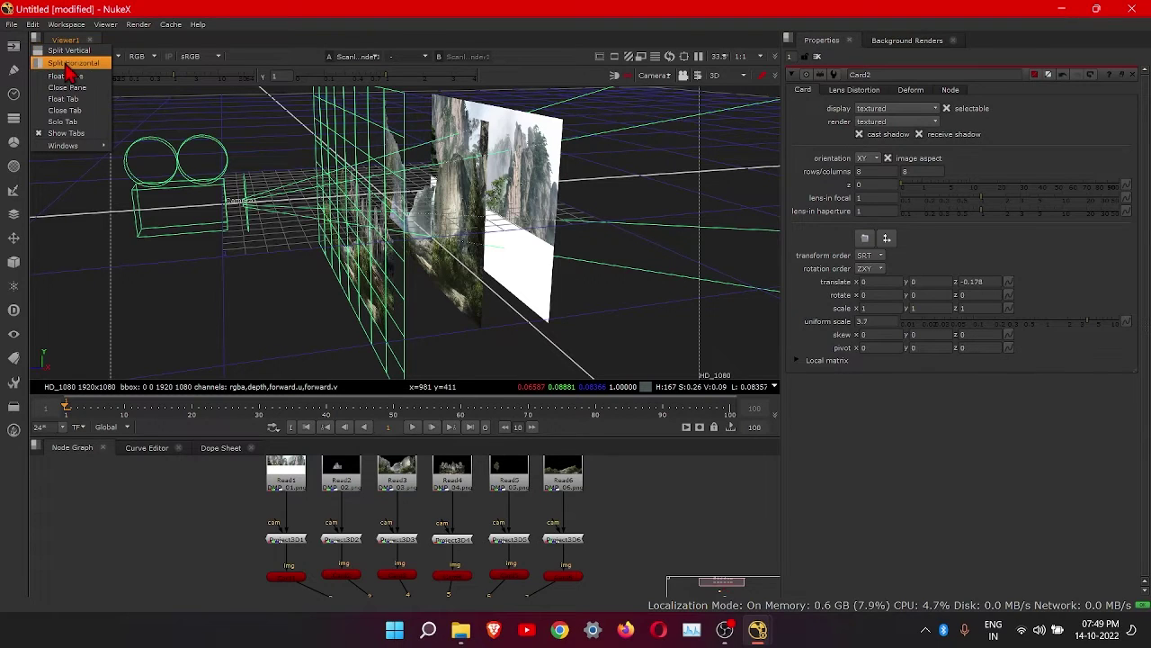
{"action": "left_click", "coordinate": [67, 64]}
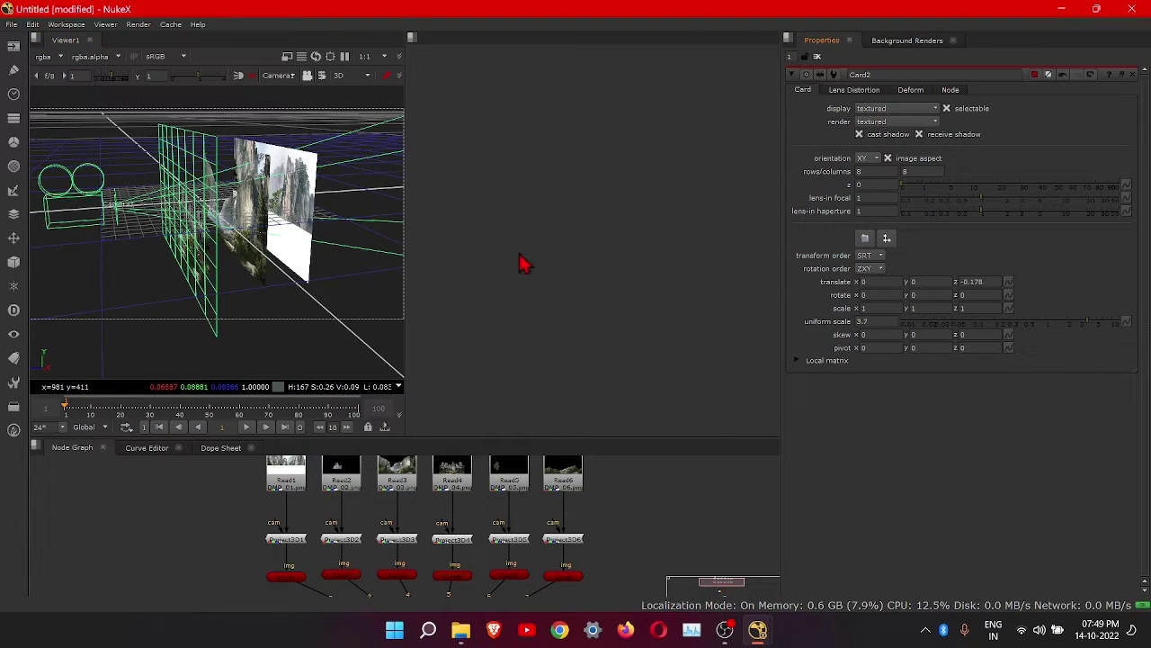
{"action": "left_click", "coordinate": [412, 38]}
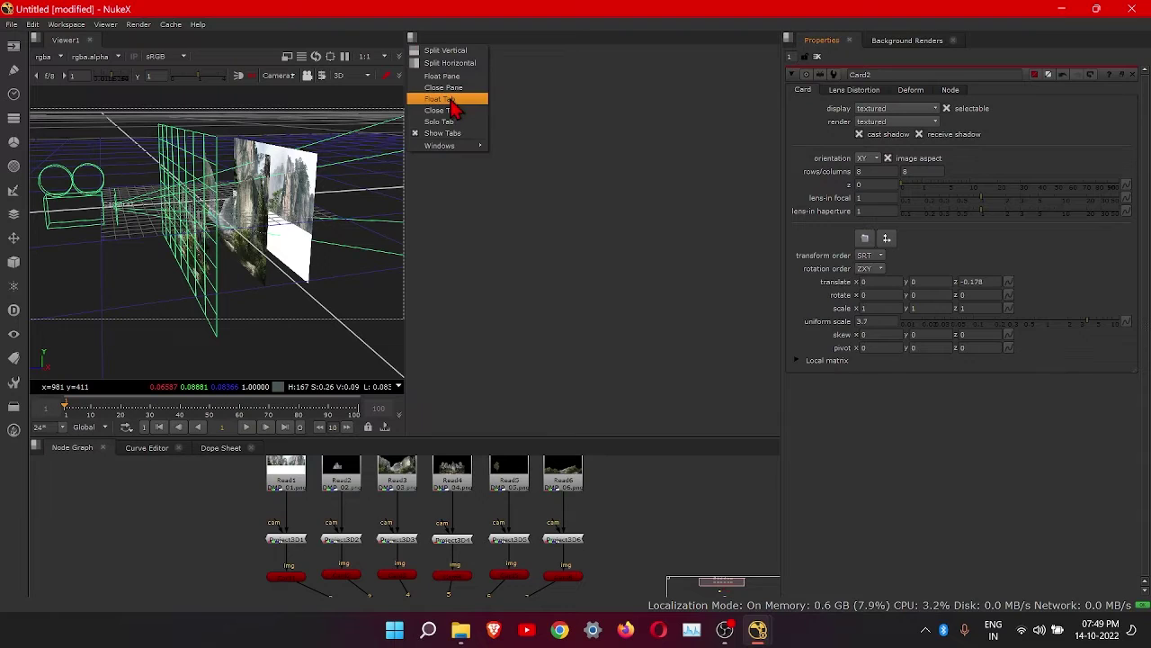
{"action": "mouse_move", "coordinate": [463, 146]}
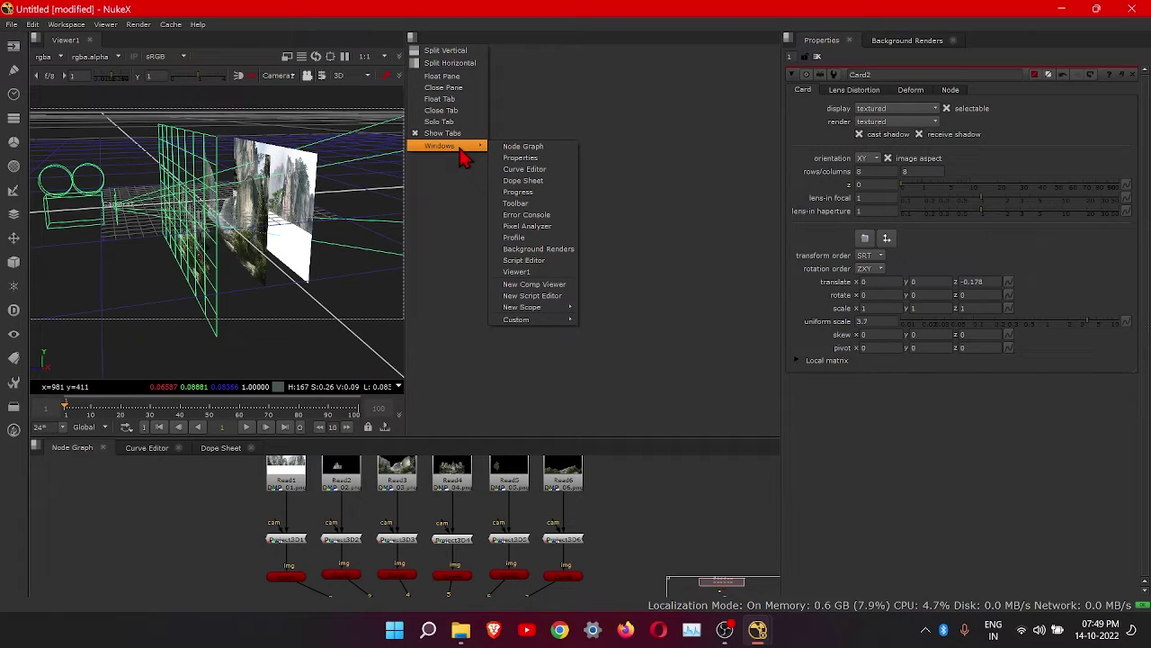
{"action": "left_click", "coordinate": [534, 285]}
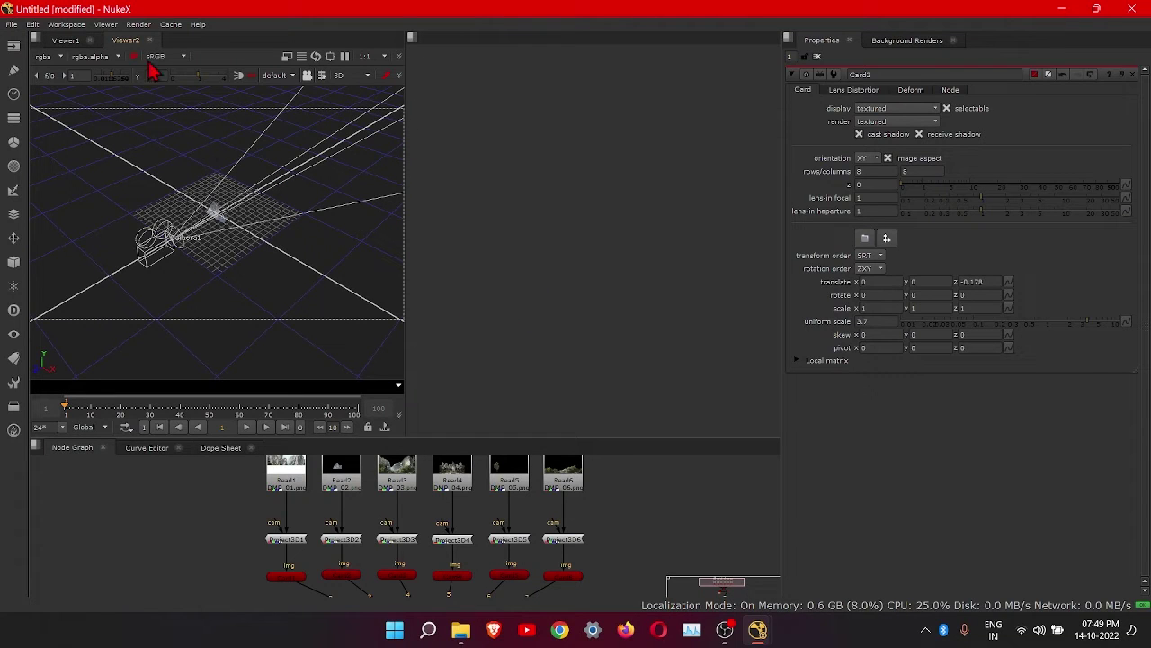
{"action": "left_click_drag", "start_coordinate": [125, 40], "coordinate": [461, 115]}
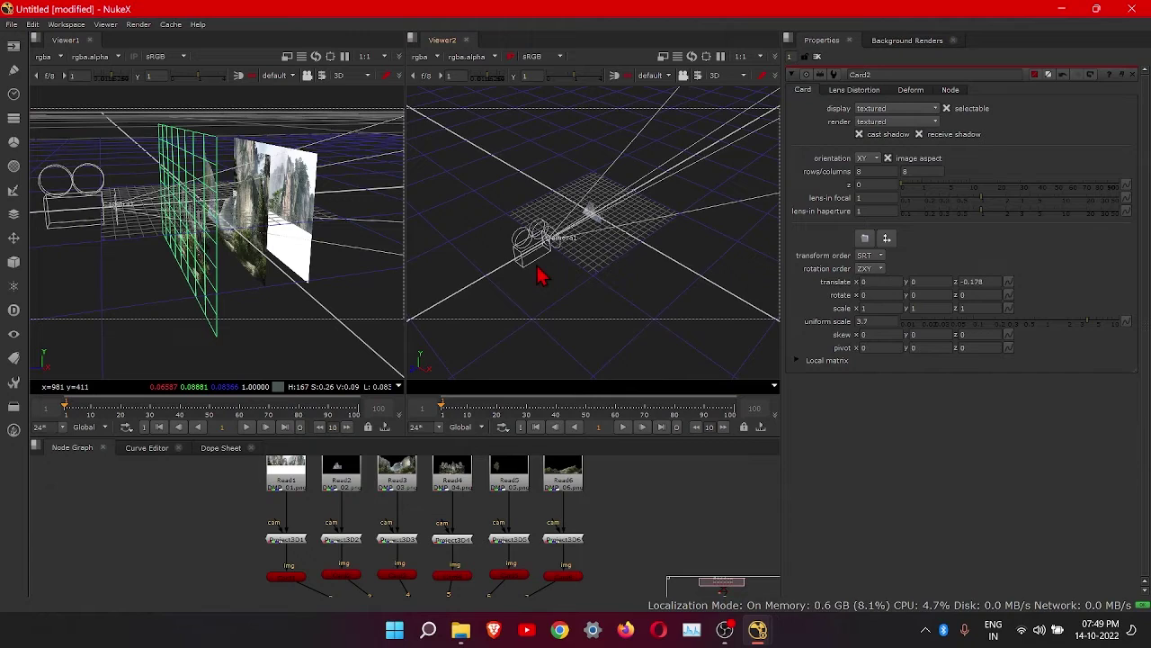
- Switch Viewer2 to 2D and connect its input to the ScanlineRender node instead of Camera1
{"action": "key", "text": "Tab"}
{"action": "scroll", "coordinate": [459, 593], "scroll_direction": "down", "scroll_amount": 3}
{"action": "middle_click_drag", "start_coordinate": [457, 585], "coordinate": [470, 461]}
{"action": "scroll", "coordinate": [436, 534], "scroll_direction": "up", "scroll_amount": 3}
{"action": "scroll", "coordinate": [470, 464], "scroll_direction": "down", "scroll_amount": 2}
{"action": "scroll", "coordinate": [419, 532], "scroll_direction": "up", "scroll_amount": 3}
{"action": "left_click_drag", "start_coordinate": [370, 530], "coordinate": [365, 601]}
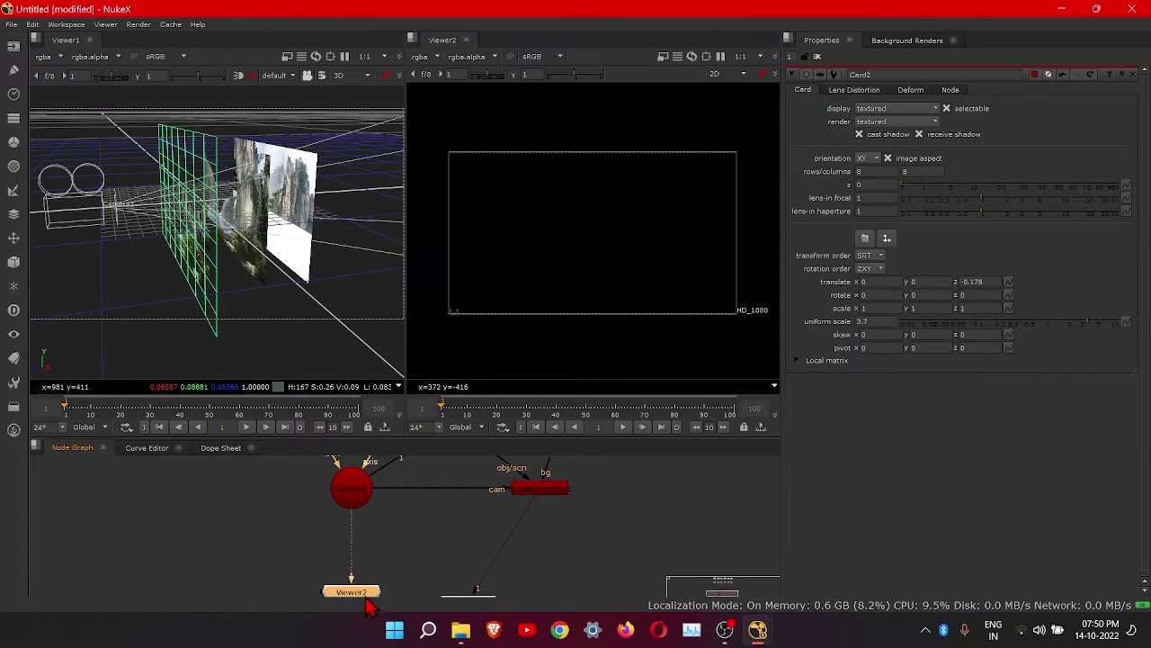
{"action": "left_click_drag", "start_coordinate": [358, 522], "coordinate": [535, 488]}
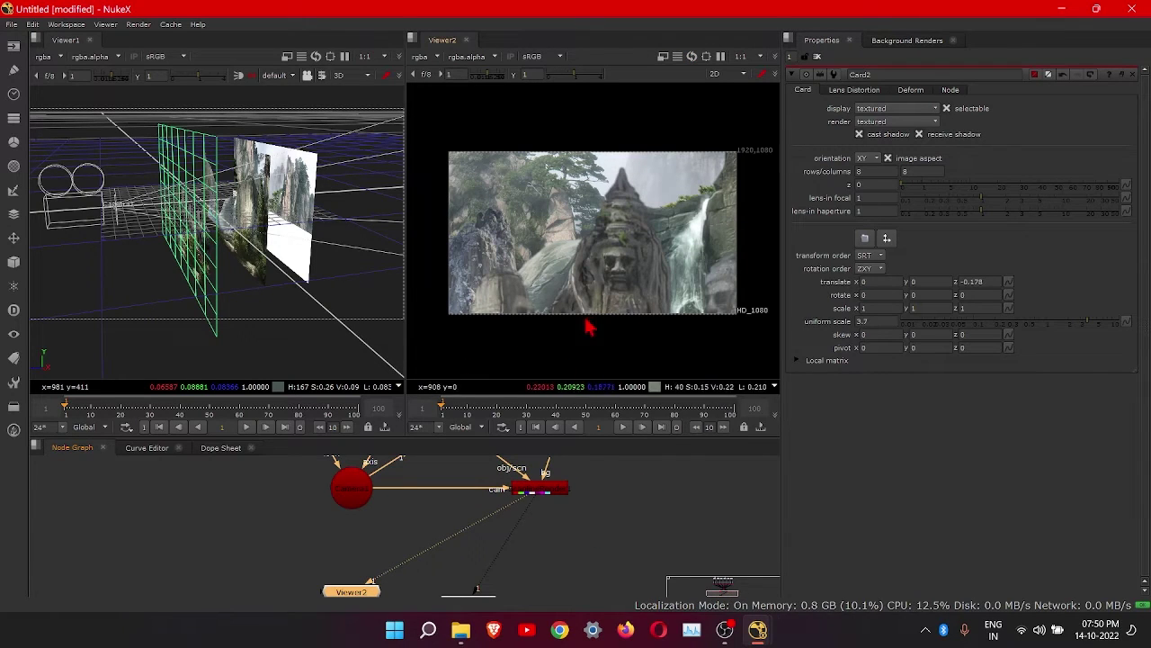
- Pull Camera1 back along Z to about 3.31 so the rendered view frames the whole matte painting
{"action": "left_click", "coordinate": [102, 224]}
{"action": "scroll", "coordinate": [103, 268], "scroll_direction": "down", "scroll_amount": 2}
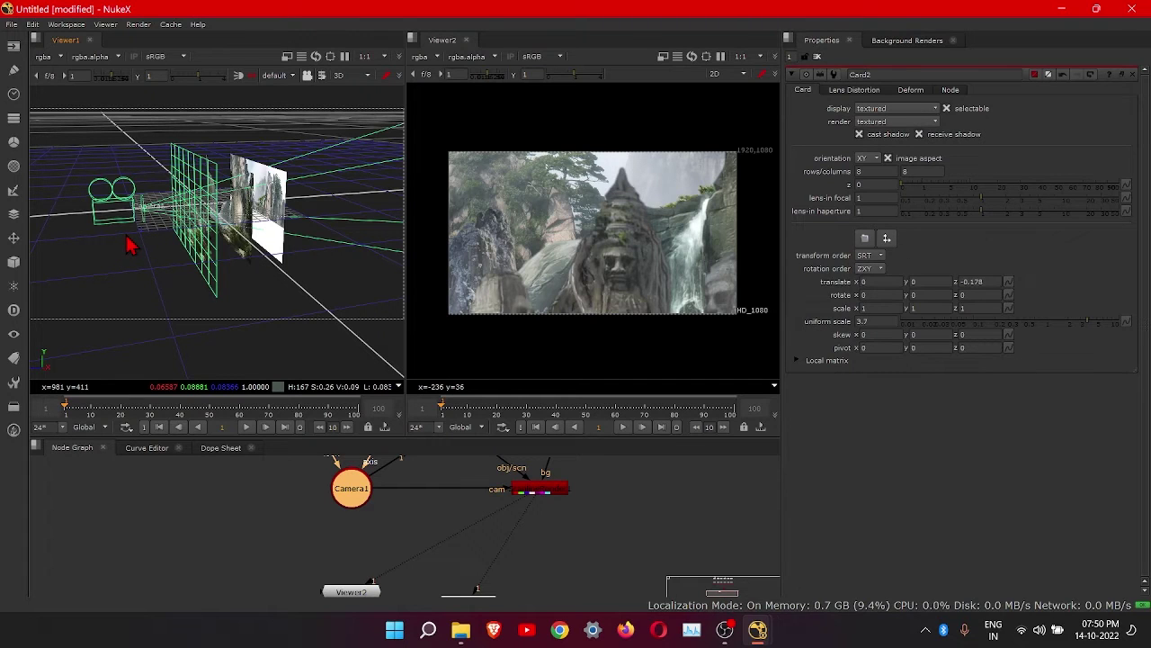
{"action": "left_click", "coordinate": [113, 225]}
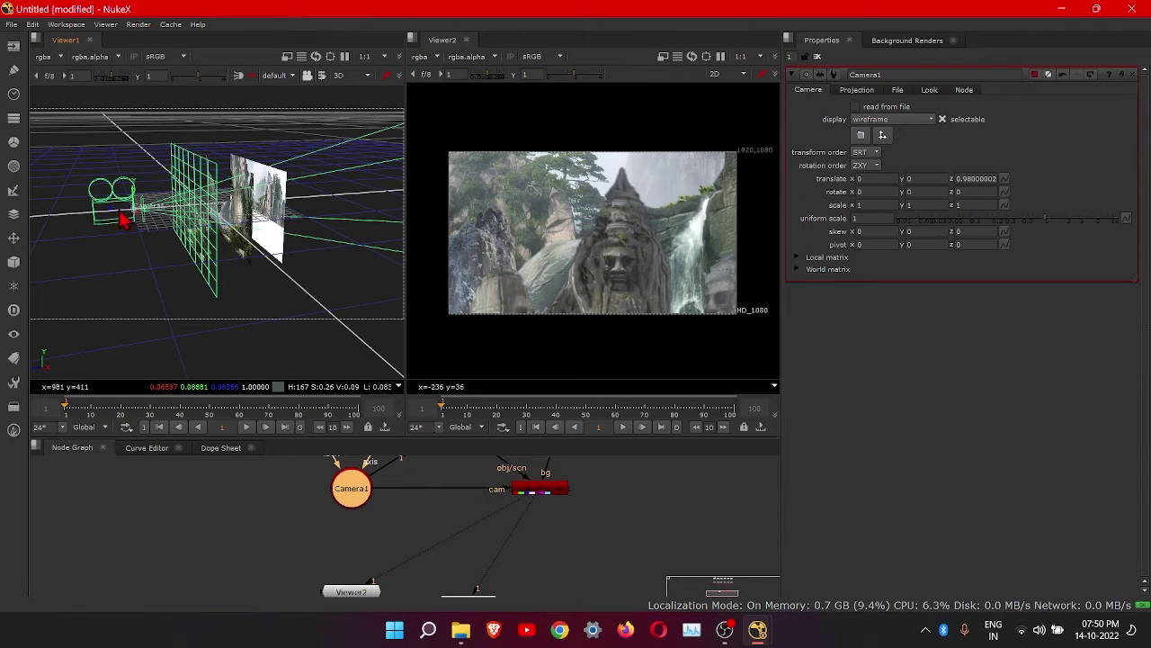
{"action": "left_click_drag", "start_coordinate": [121, 222], "coordinate": [63, 214]}
{"action": "scroll", "coordinate": [119, 242], "scroll_direction": "down", "scroll_amount": 2}
{"action": "middle_click_drag", "start_coordinate": [124, 249], "coordinate": [260, 264]}
{"action": "left_click_drag", "start_coordinate": [297, 249], "coordinate": [214, 261]}
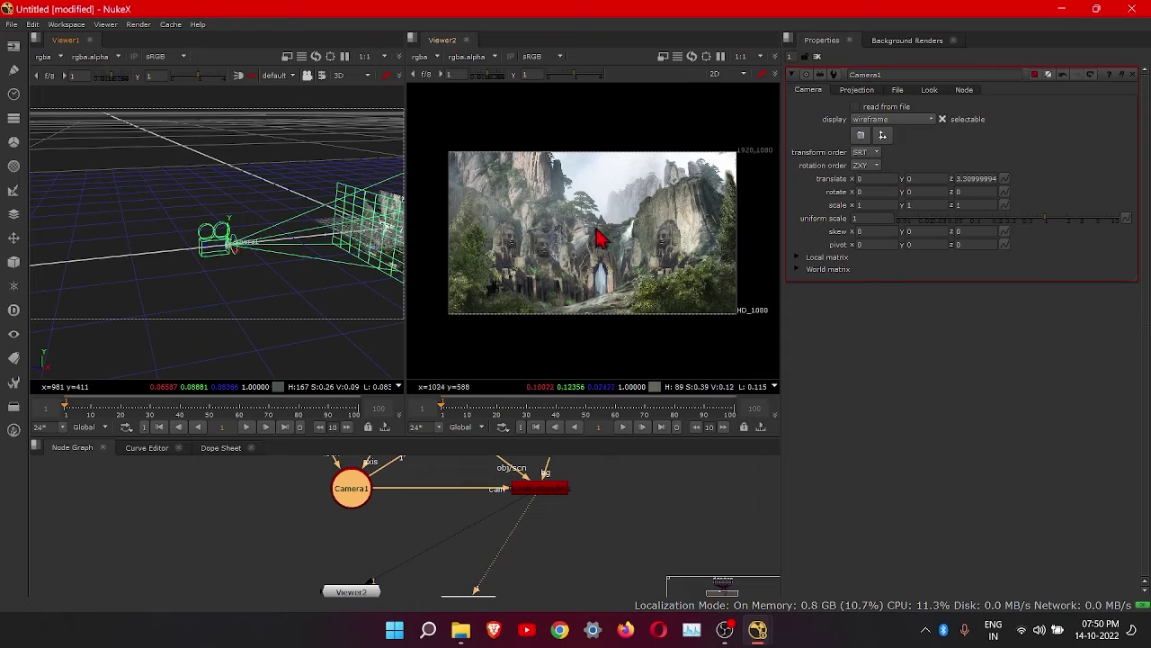
{"action": "left_click_drag", "start_coordinate": [392, 279], "coordinate": [278, 302], "text": "ctrl"}
{"action": "left_click_drag", "start_coordinate": [368, 293], "coordinate": [173, 299], "text": "ctrl"}
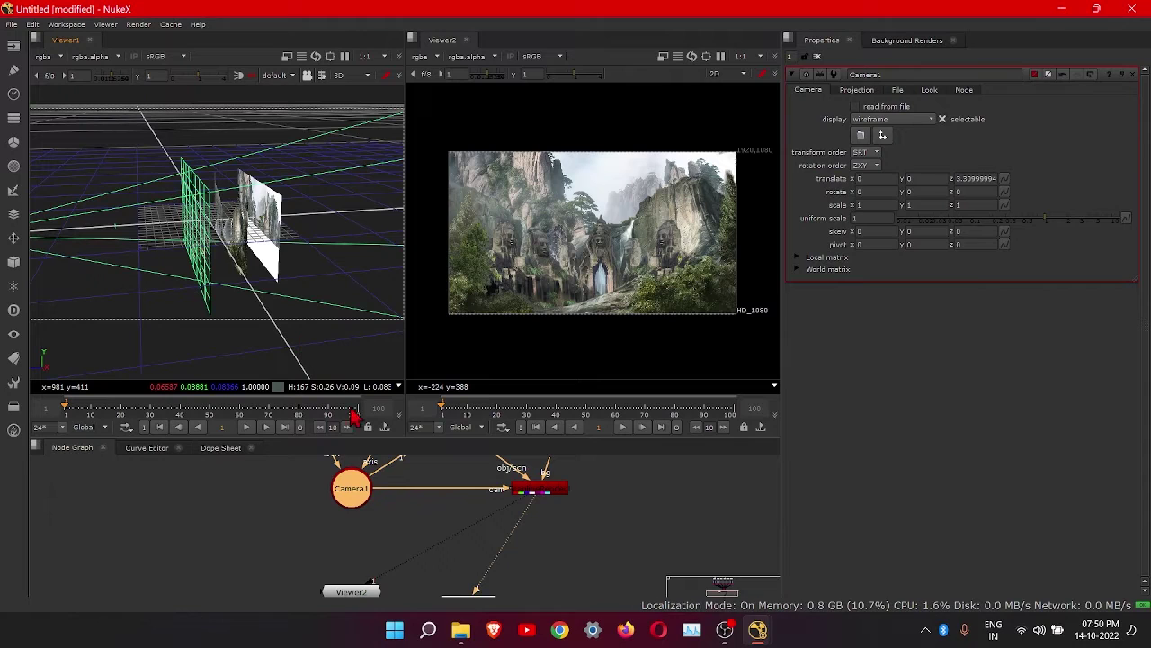
{"action": "left_click_drag", "start_coordinate": [238, 276], "coordinate": [184, 279], "text": "ctrl"}
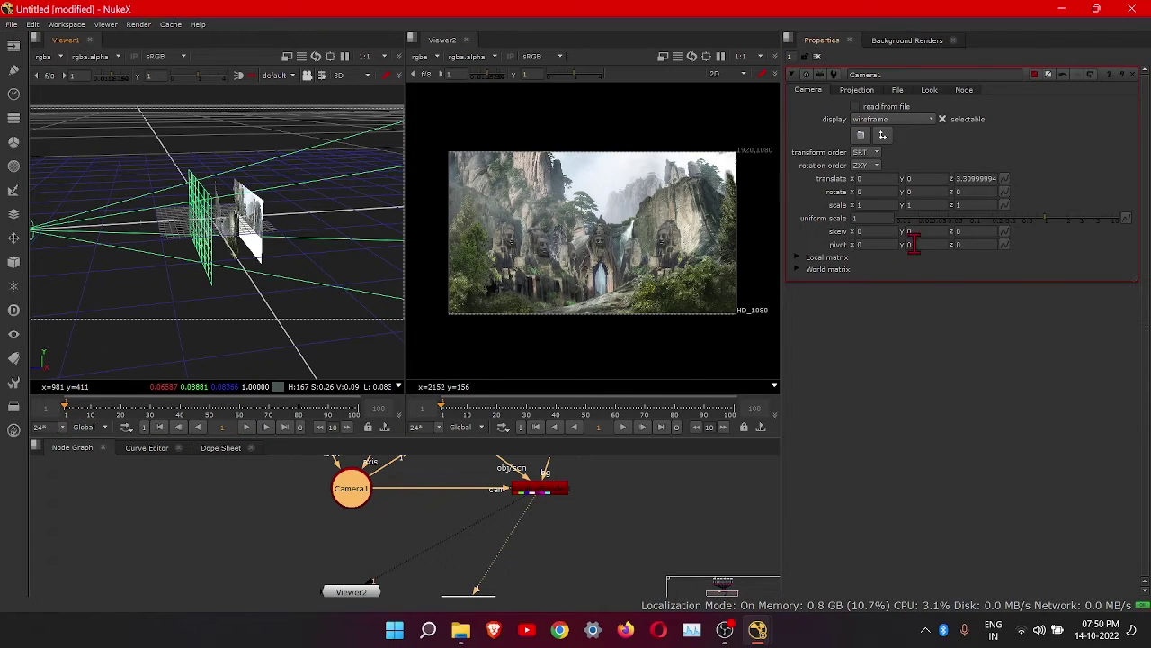
- Set the last frame of the project's frame range to 240 in the Project Settings
{"action": "key", "text": "s"}
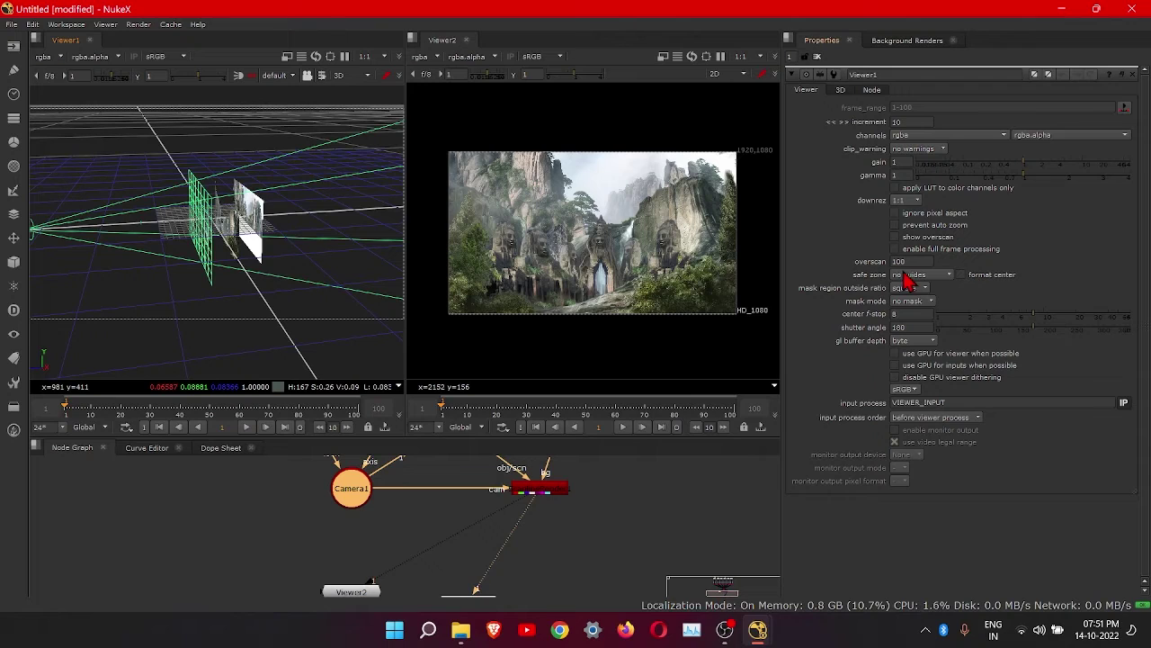
{"action": "key", "text": "s"}
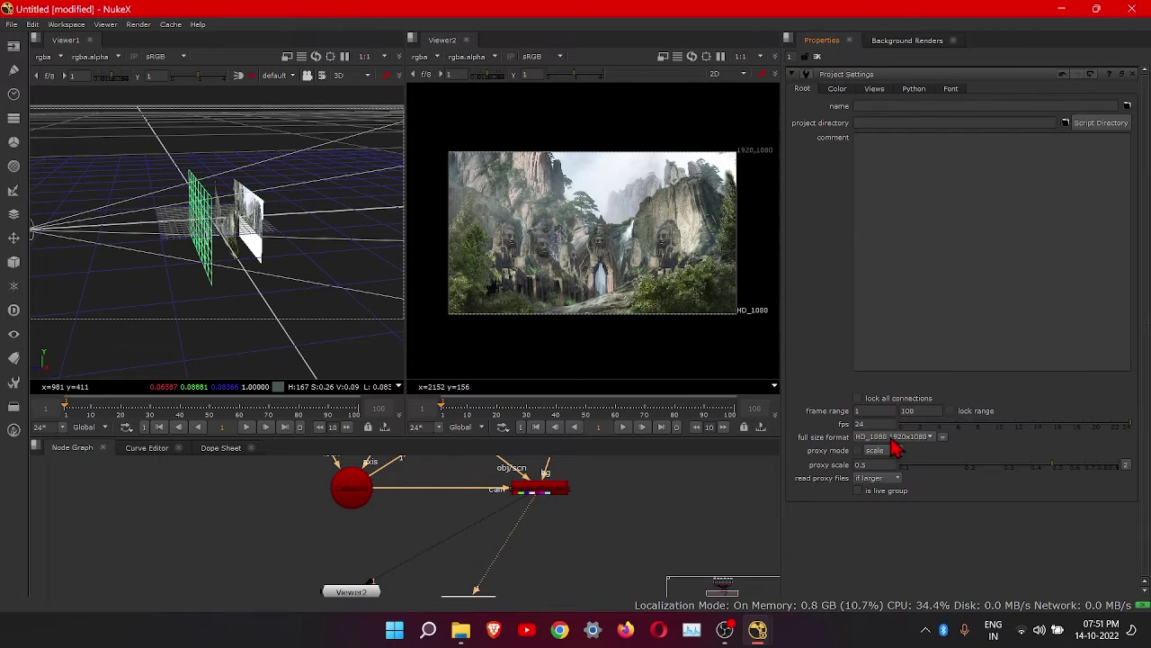
{"action": "left_click_drag", "start_coordinate": [939, 410], "coordinate": [886, 411]}
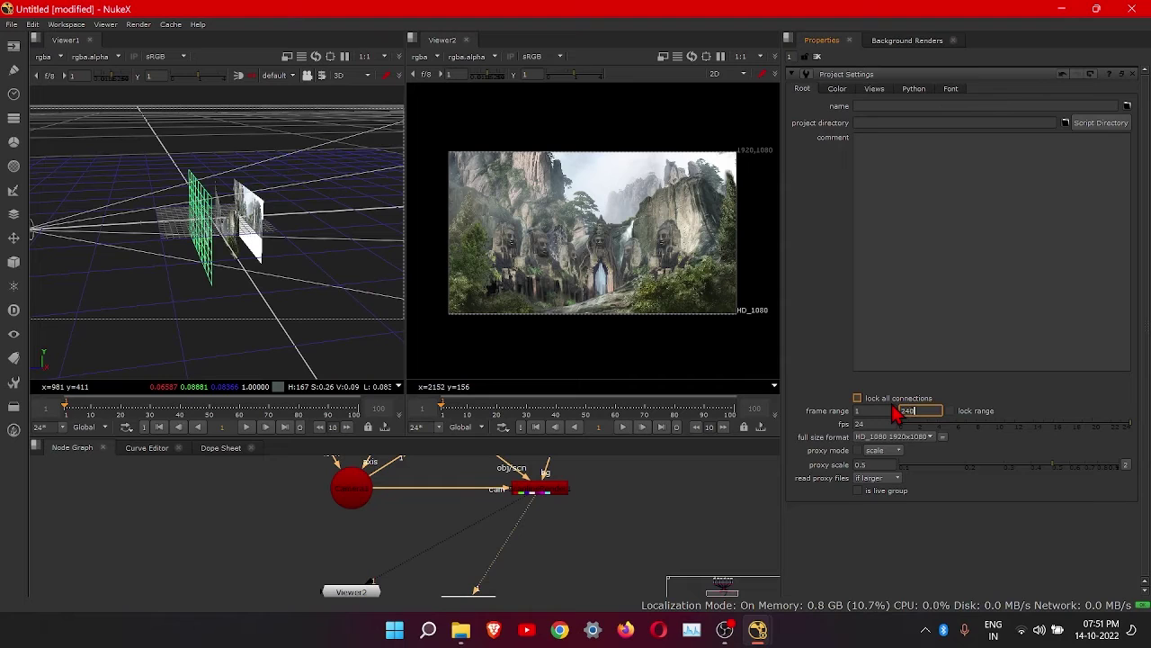
{"action": "type", "text": "240"}
{"action": "key", "text": "Return"}
{"action": "left_click", "coordinate": [638, 529]}
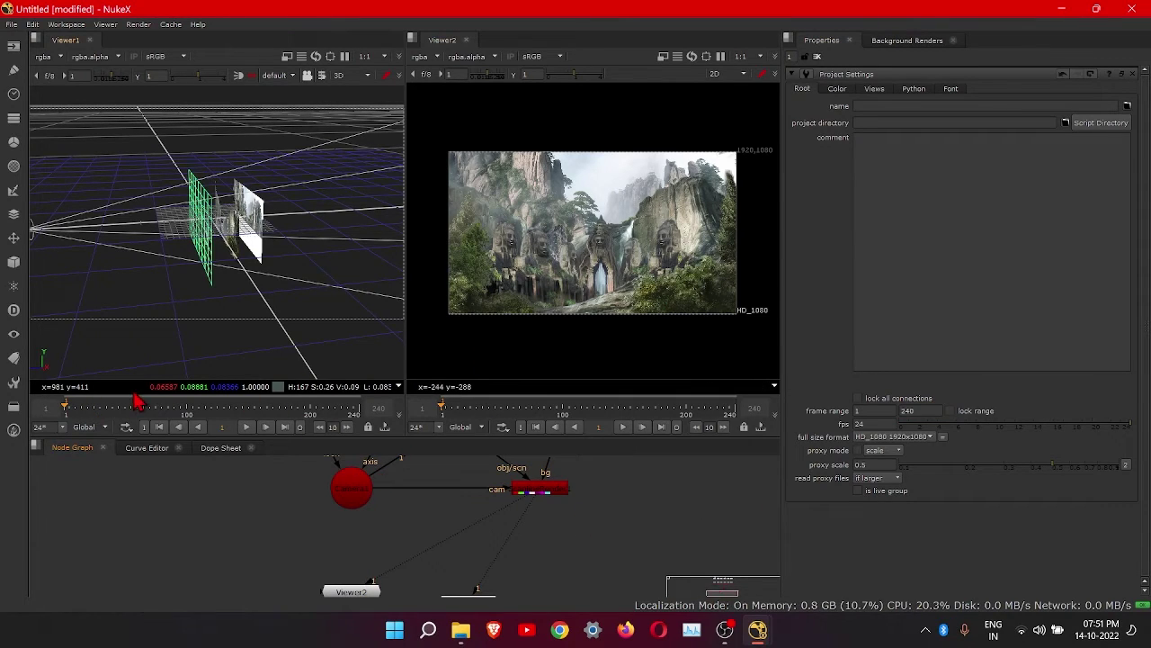
- Set a key on Camera1's translate values at frame 1
{"action": "double_click", "coordinate": [363, 504]}
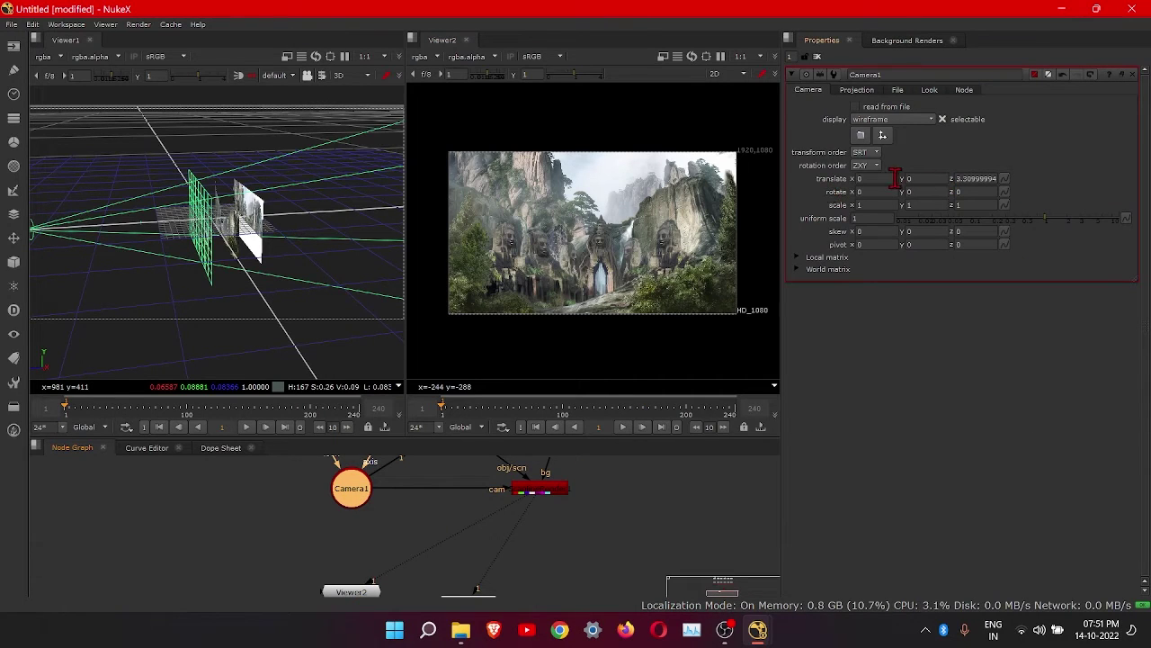
{"action": "right_click", "coordinate": [1005, 179]}
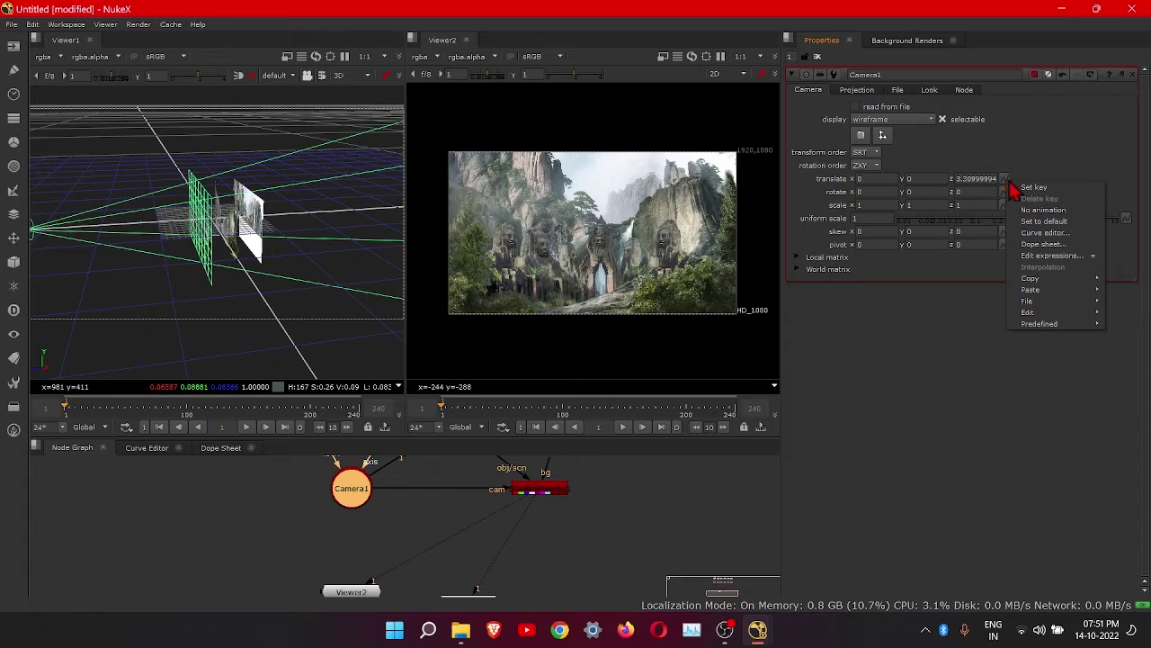
{"action": "left_click", "coordinate": [1036, 187]}
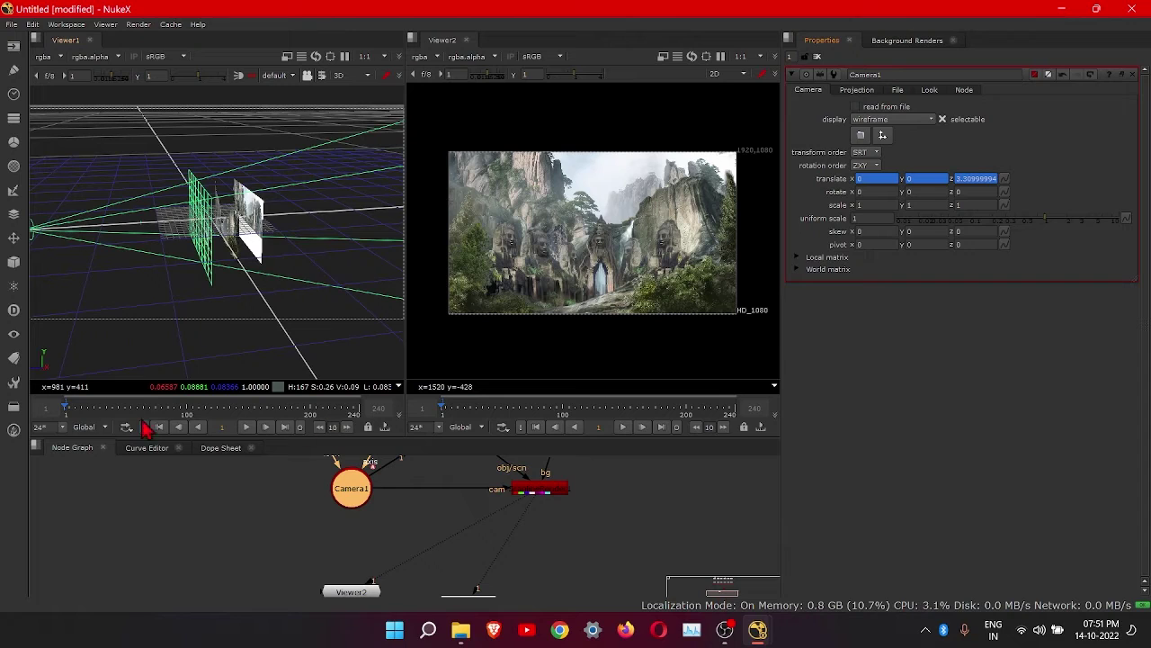
- At frame 240, move Camera1 forward along Z to about 1.44 and key its translate values
{"action": "left_click", "coordinate": [268, 428]}
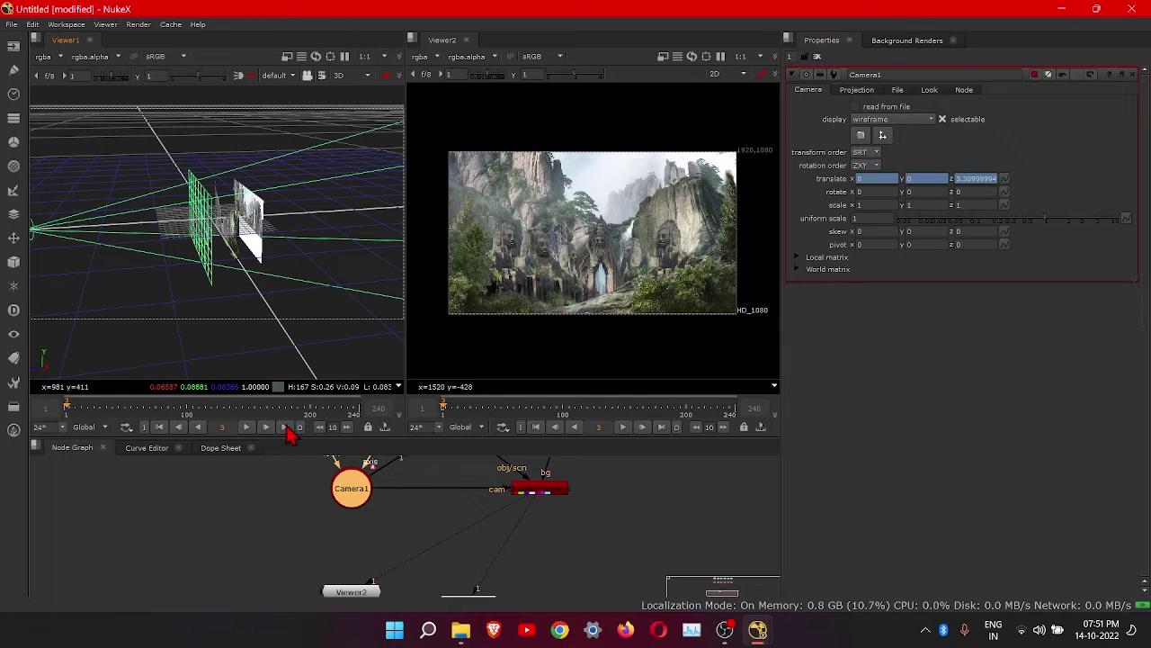
{"action": "left_click", "coordinate": [355, 408]}
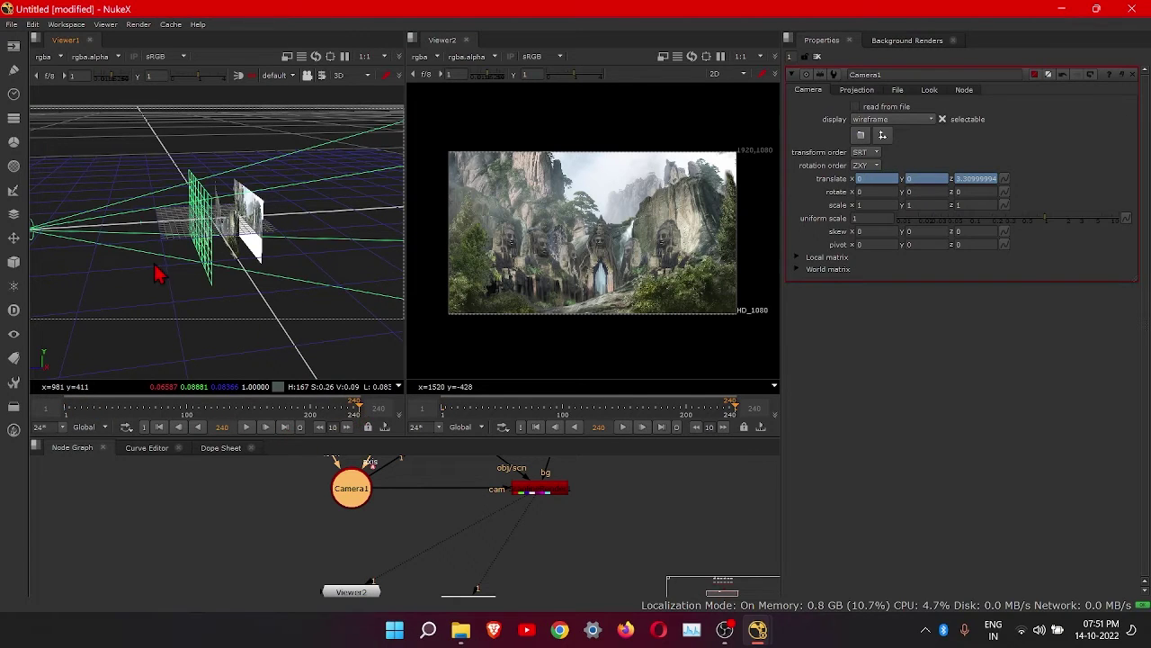
{"action": "scroll", "coordinate": [90, 260], "scroll_direction": "down", "scroll_amount": 2}
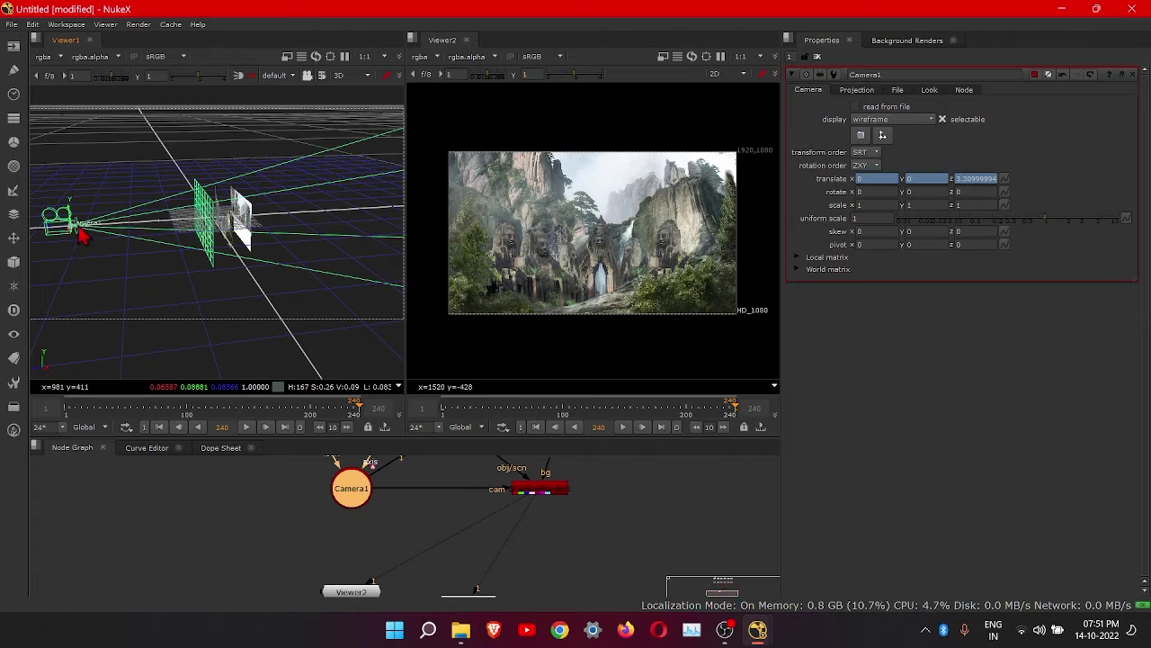
{"action": "left_click_drag", "start_coordinate": [63, 235], "coordinate": [147, 234]}
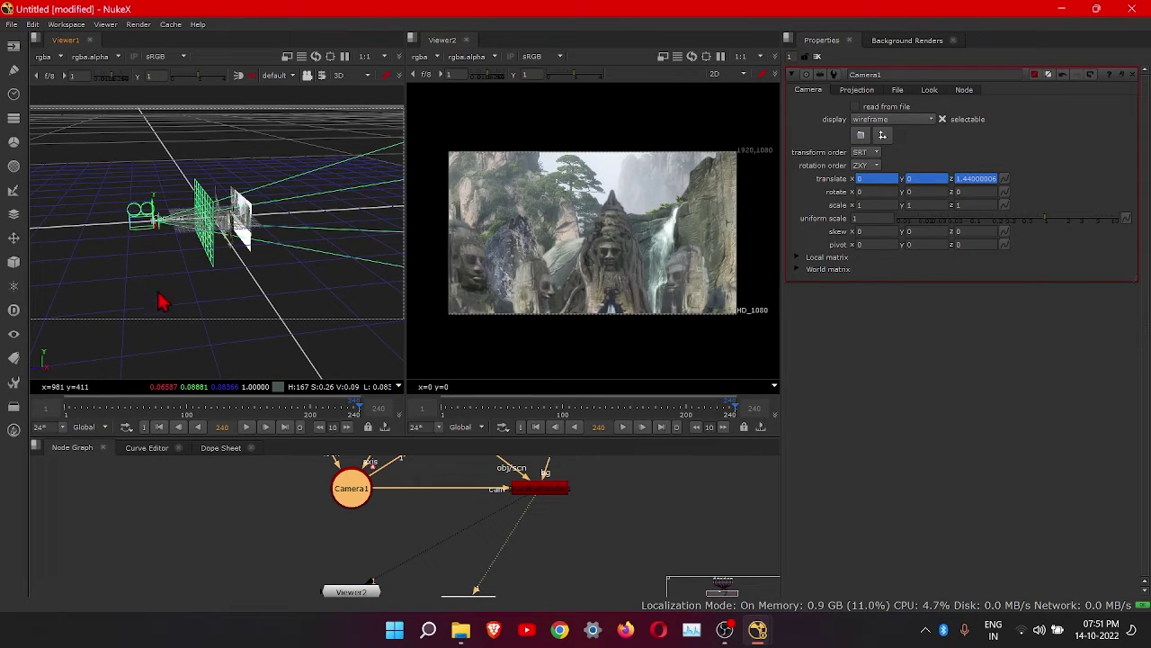
{"action": "left_click", "coordinate": [1005, 179]}
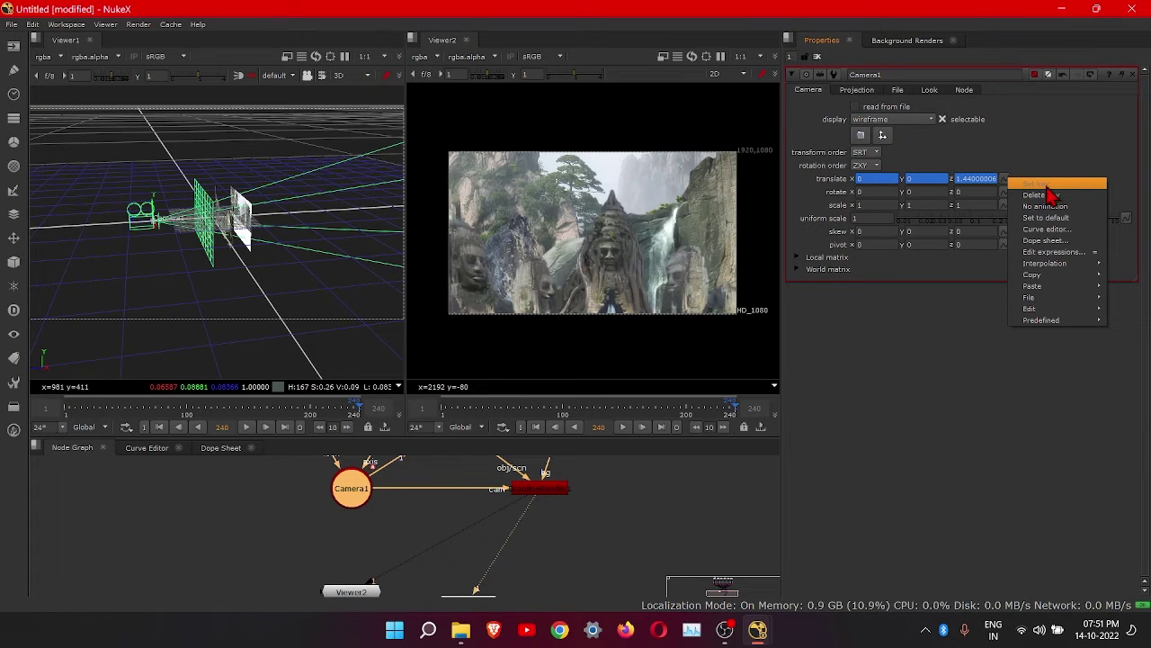
{"action": "left_click", "coordinate": [1044, 134]}
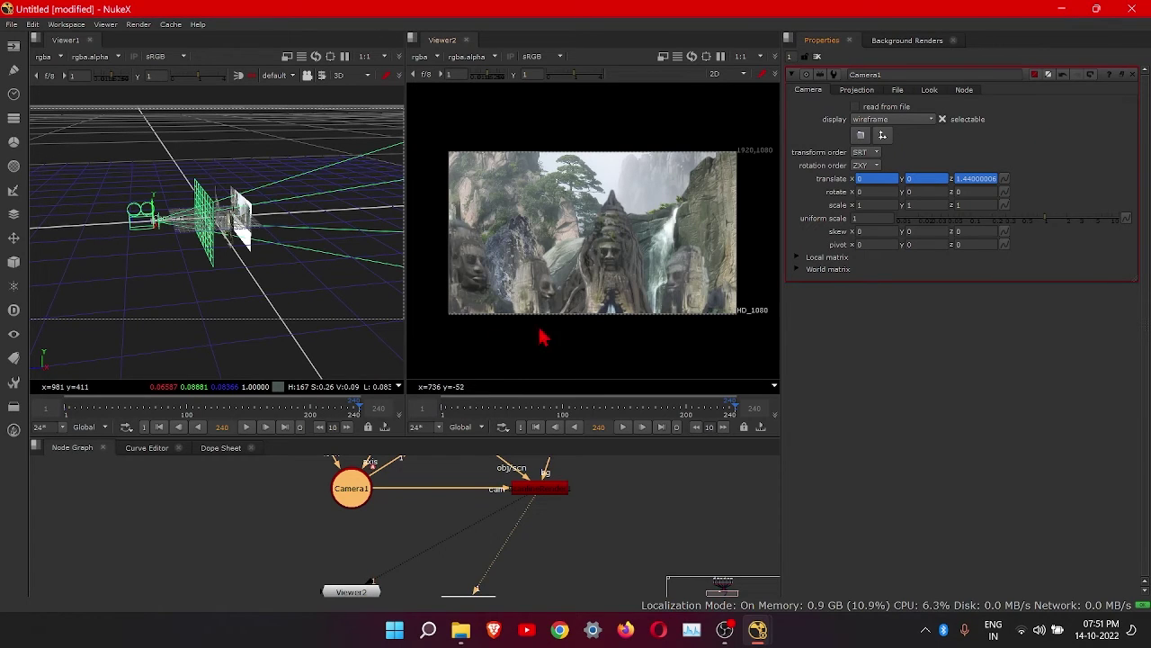
- Return to frame 1, maximize Viewer2 and play the camera move through the ScanlineRender output
{"action": "left_click", "coordinate": [159, 428]}
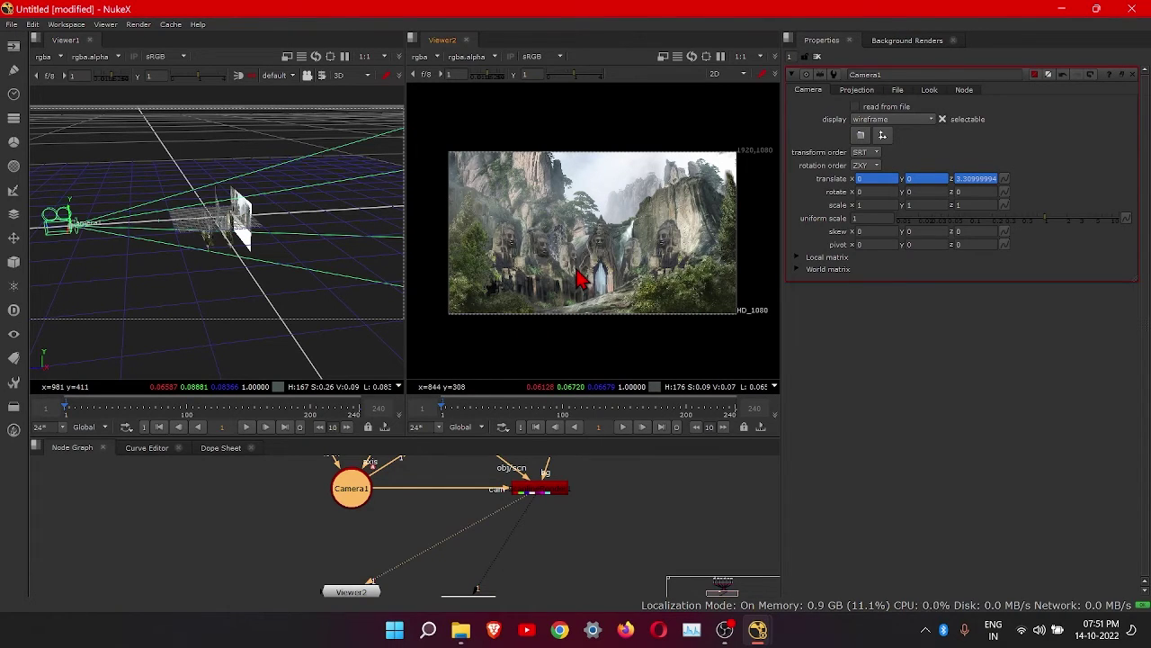
{"action": "key", "text": "space"}
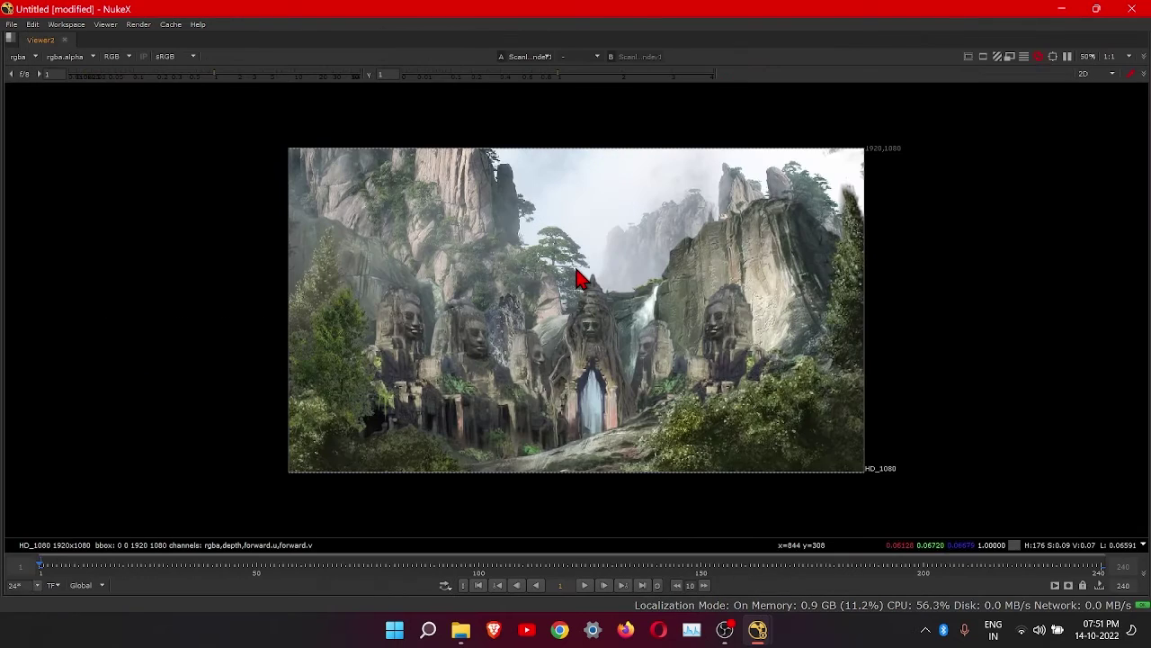
{"action": "scroll", "coordinate": [559, 419], "scroll_direction": "up", "scroll_amount": 1}
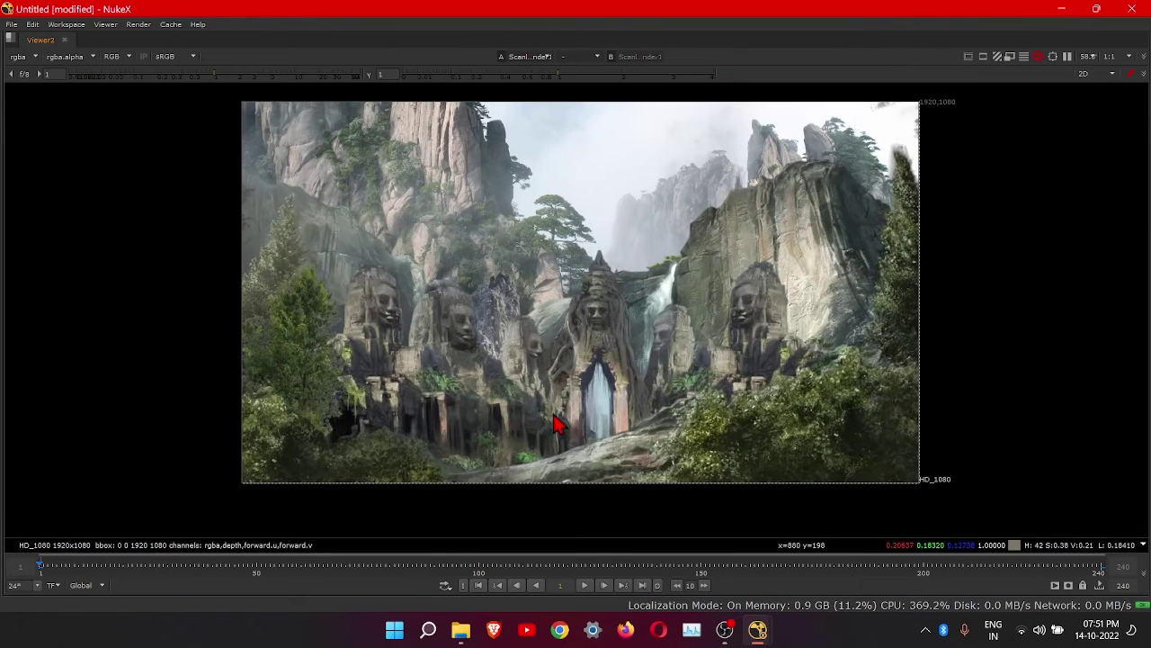
{"action": "left_click", "coordinate": [584, 586]}
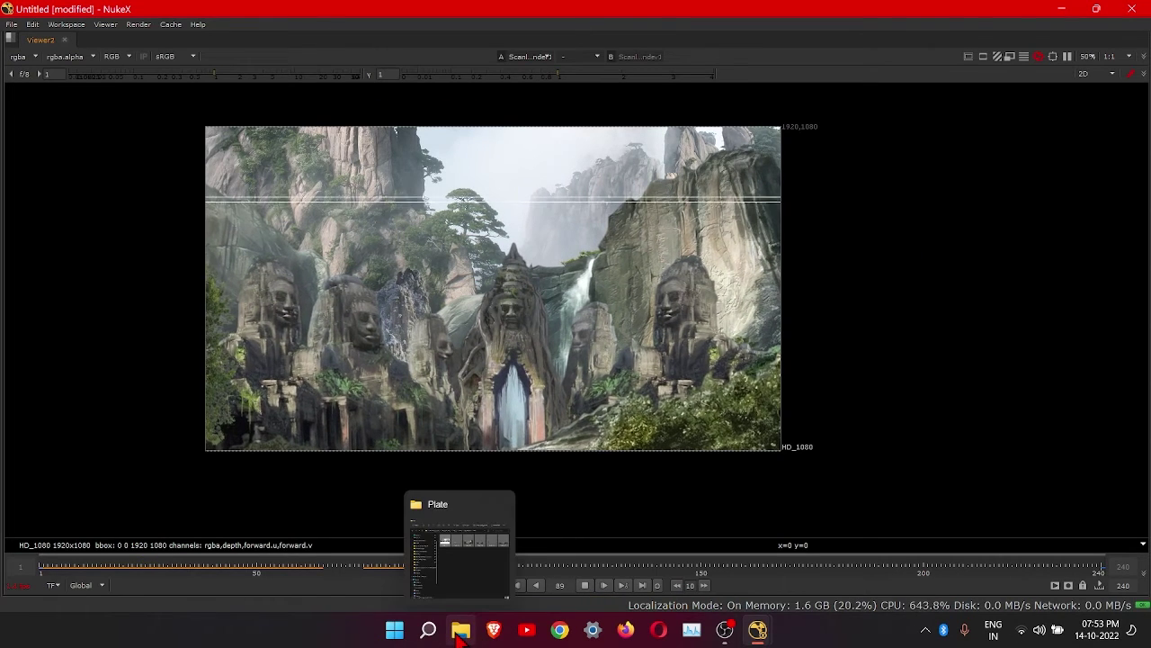
- Switch to File Explorer, go to the Renders folder inside Env, and open image 7 in the photo viewer
{"action": "left_click", "coordinate": [459, 632]}
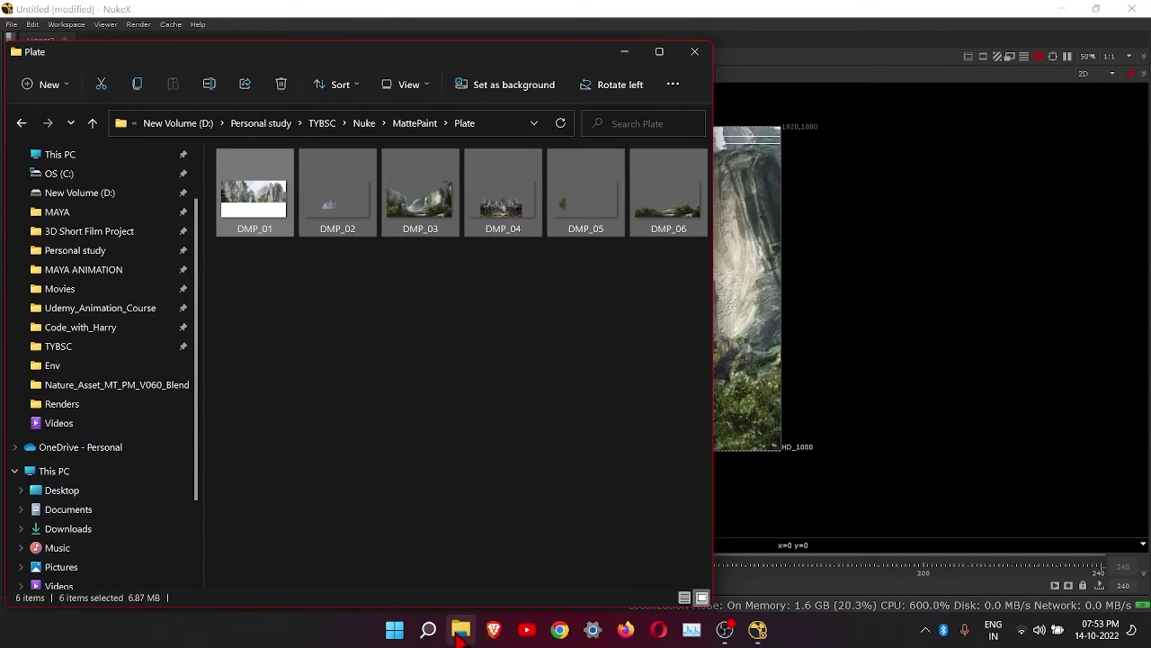
{"action": "left_click", "coordinate": [85, 365]}
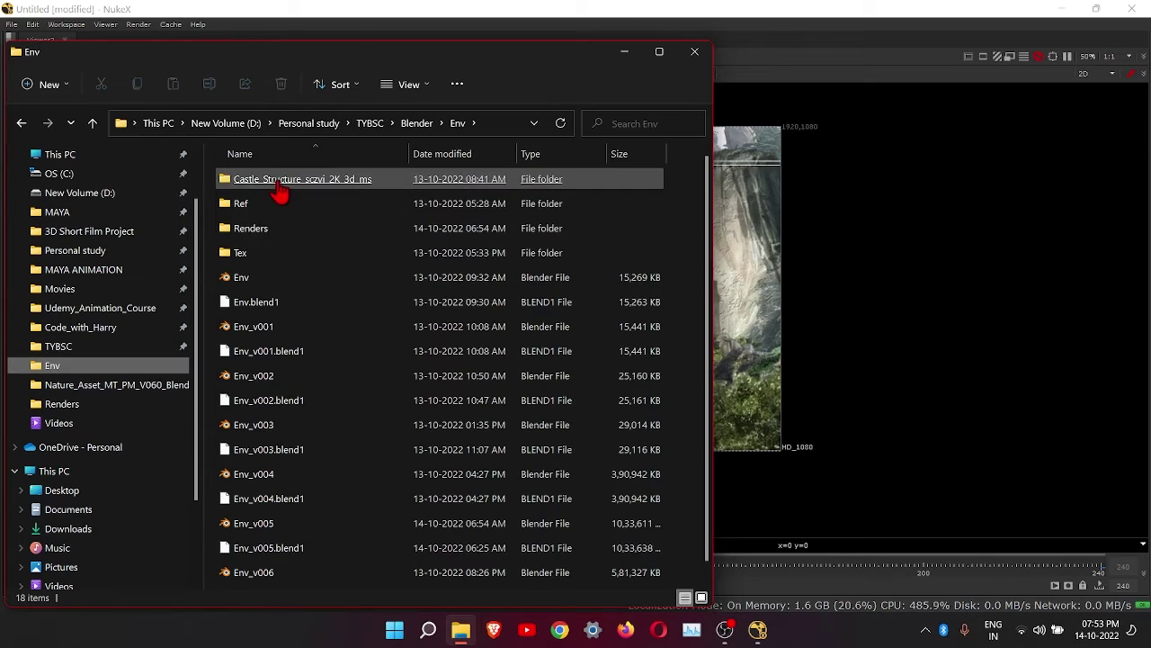
{"action": "double_click", "coordinate": [286, 236]}
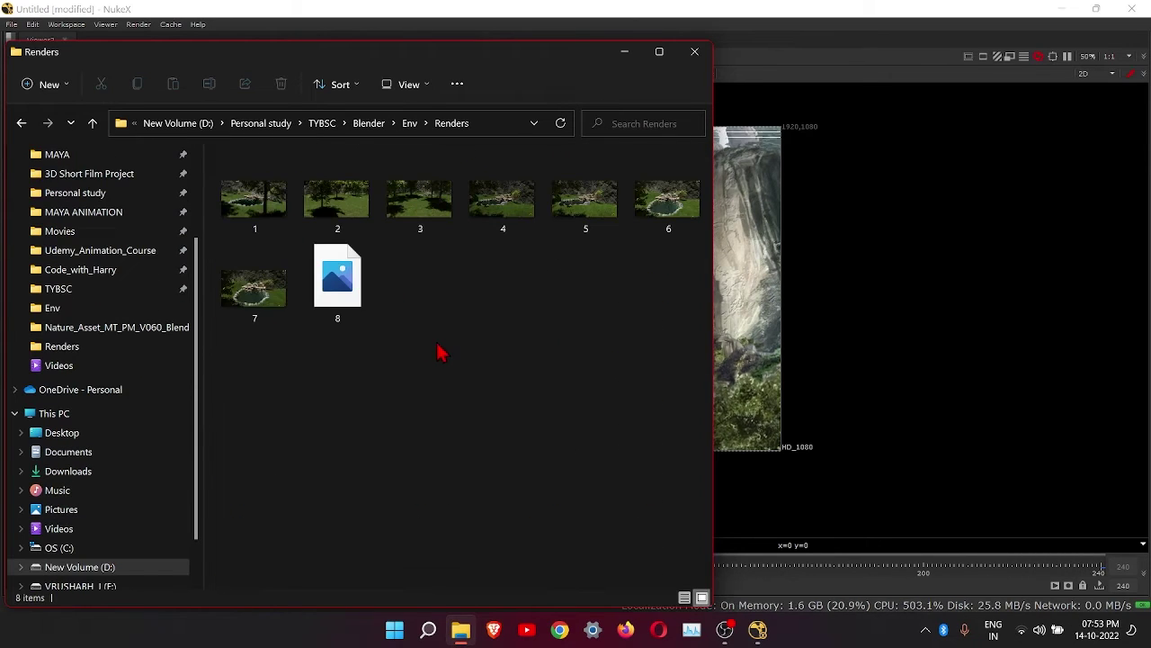
{"action": "left_click", "coordinate": [270, 294]}
{"action": "double_click", "coordinate": [270, 294]}
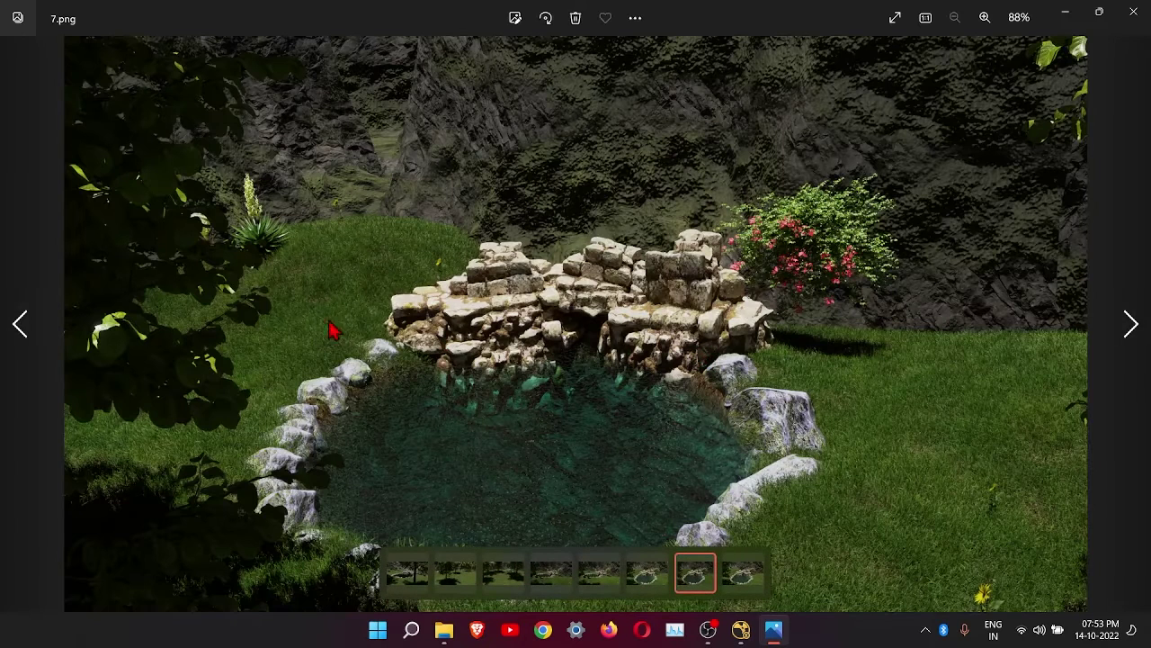
- Browse backwards through the environment renders from 7.png to 1.png
{"action": "left_click", "coordinate": [24, 327]}
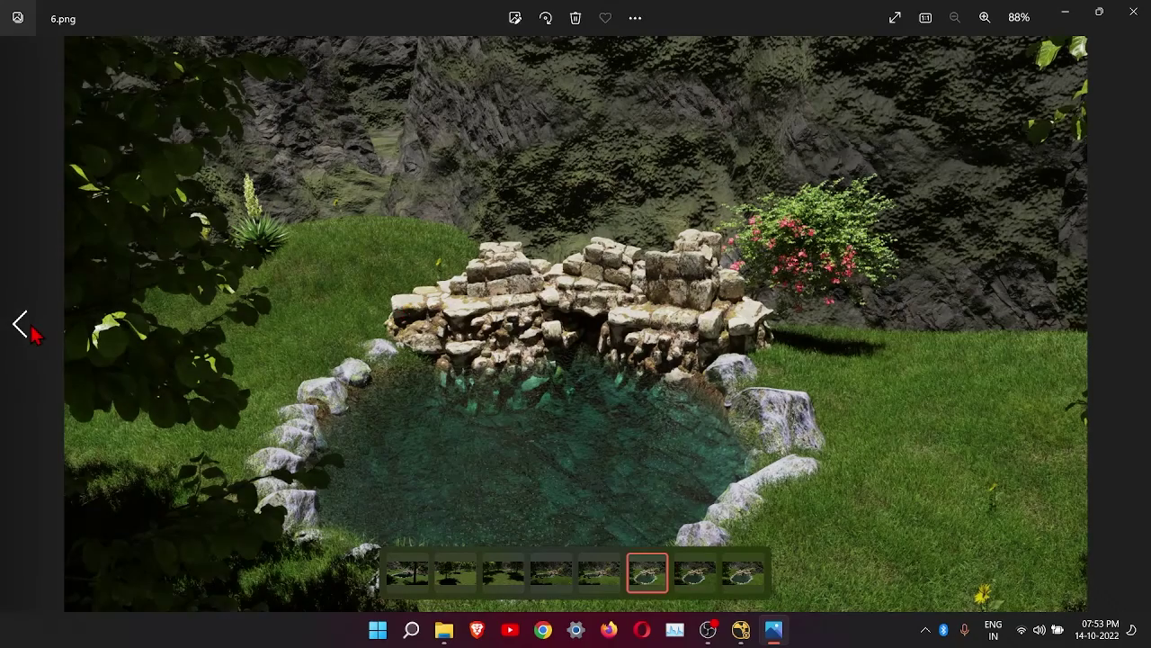
{"action": "left_click", "coordinate": [24, 326]}
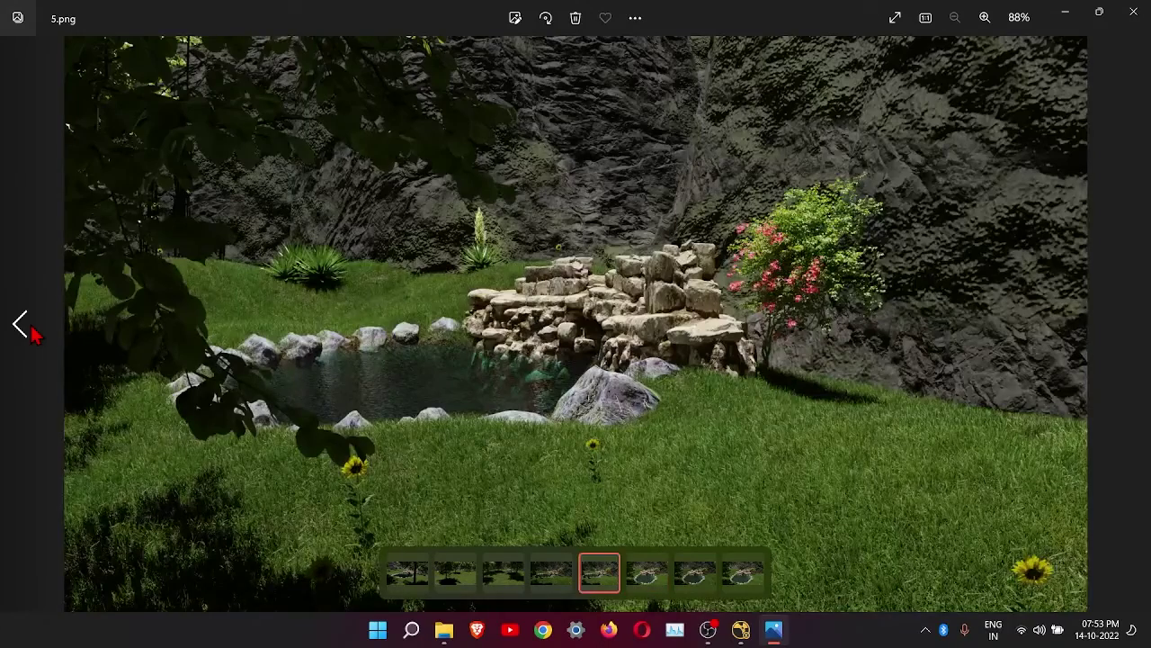
{"action": "left_click", "coordinate": [19, 326]}
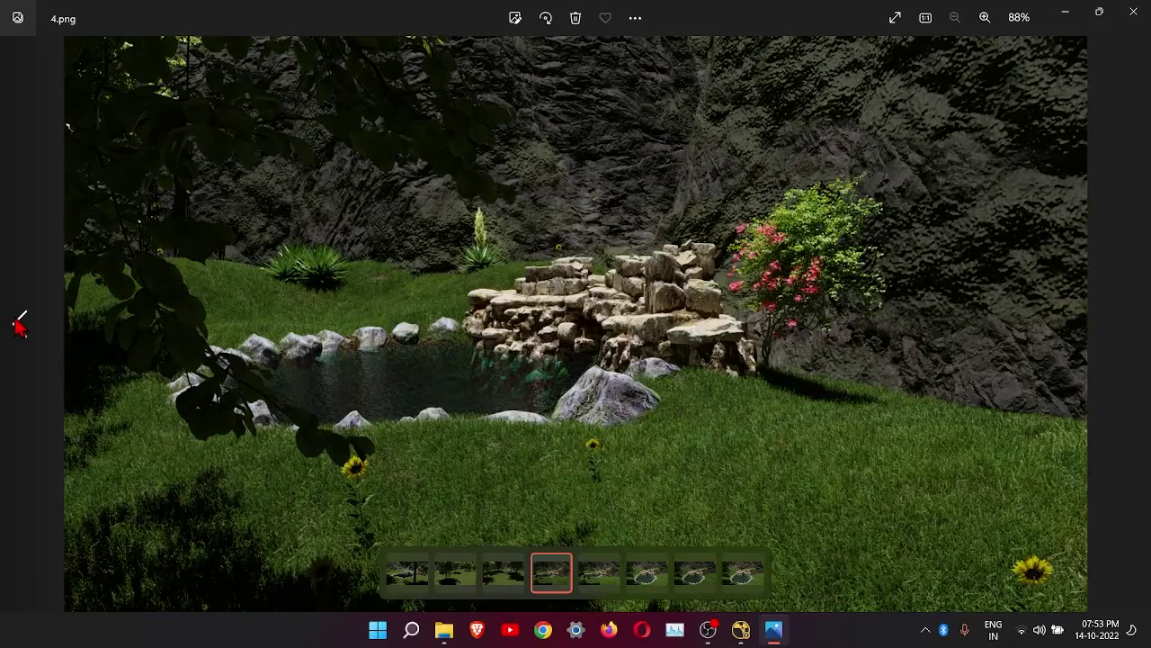
{"action": "left_click", "coordinate": [20, 326]}
{"action": "left_click", "coordinate": [20, 326]}
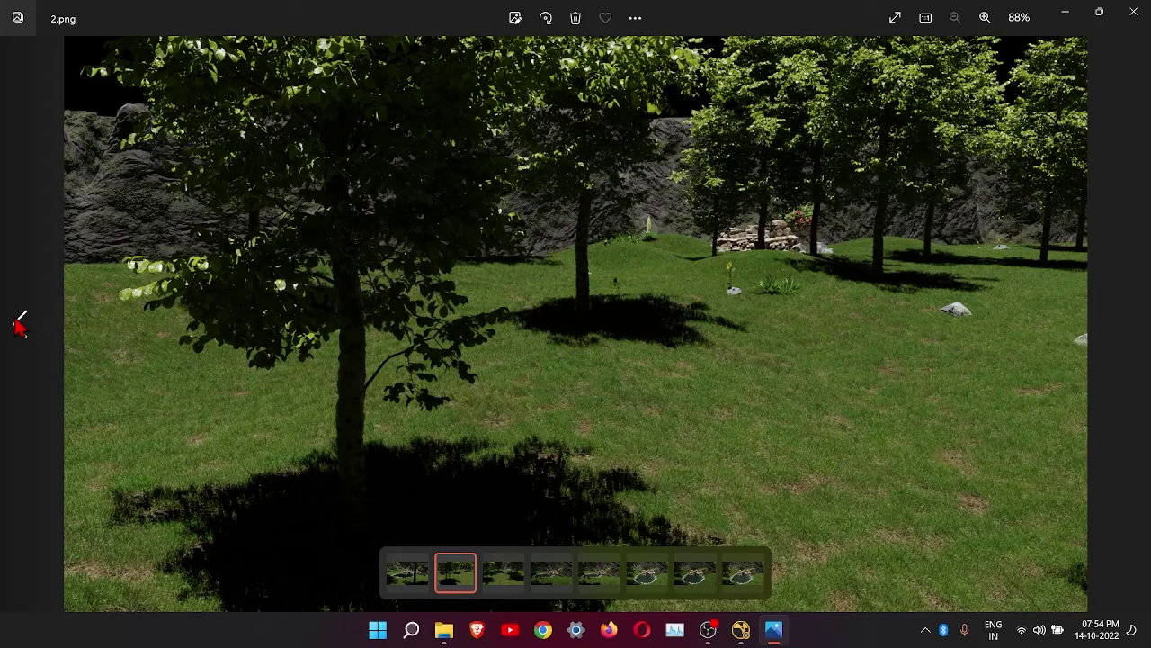
{"action": "left_click", "coordinate": [20, 326]}
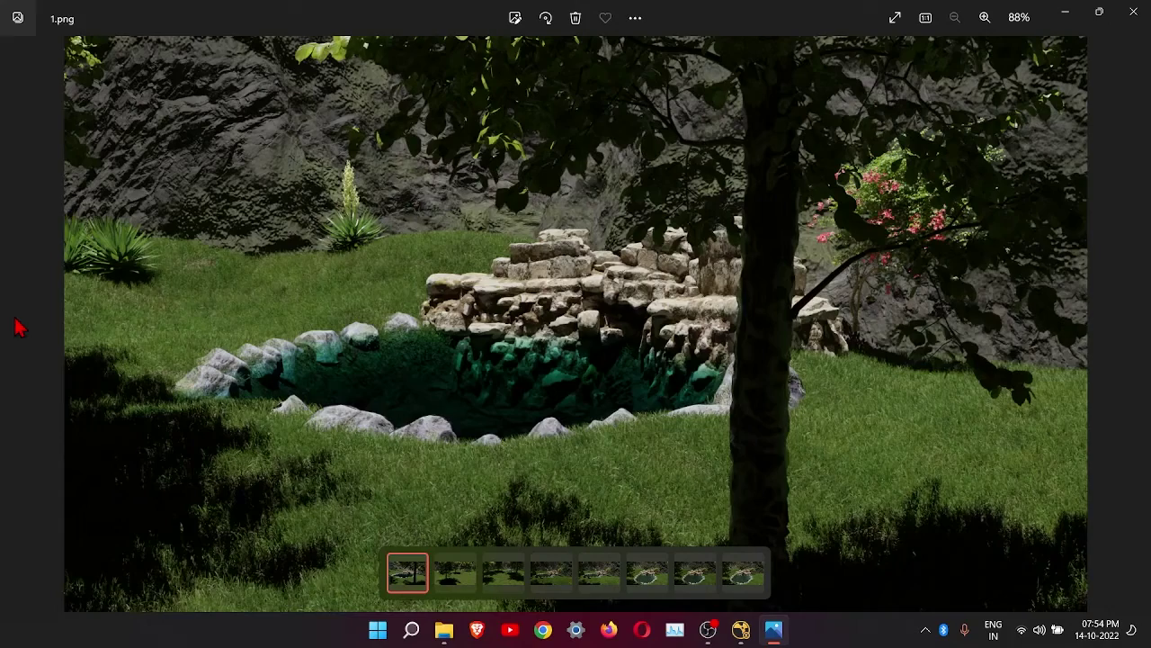
- Browse forward through the environment renders to 8.png, and step back to compare it with the preceding versions
{"action": "left_click", "coordinate": [1133, 359]}
{"action": "left_click", "coordinate": [1133, 360]}
{"action": "left_click", "coordinate": [1134, 360]}
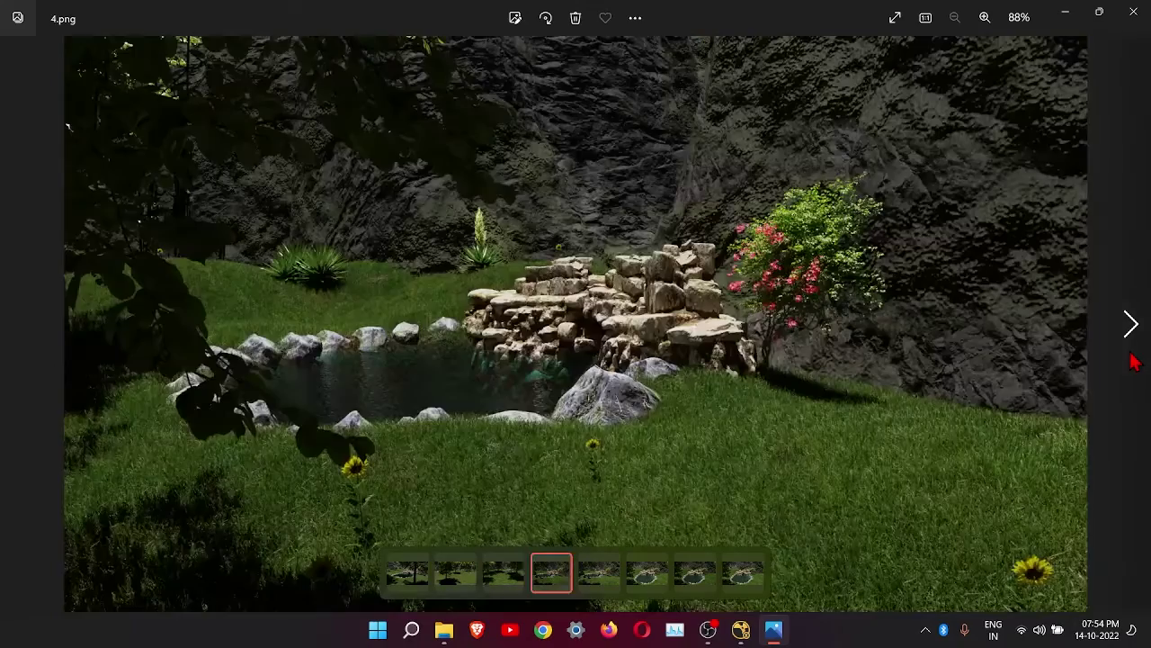
{"action": "left_click", "coordinate": [1133, 360]}
{"action": "left_click", "coordinate": [1133, 360]}
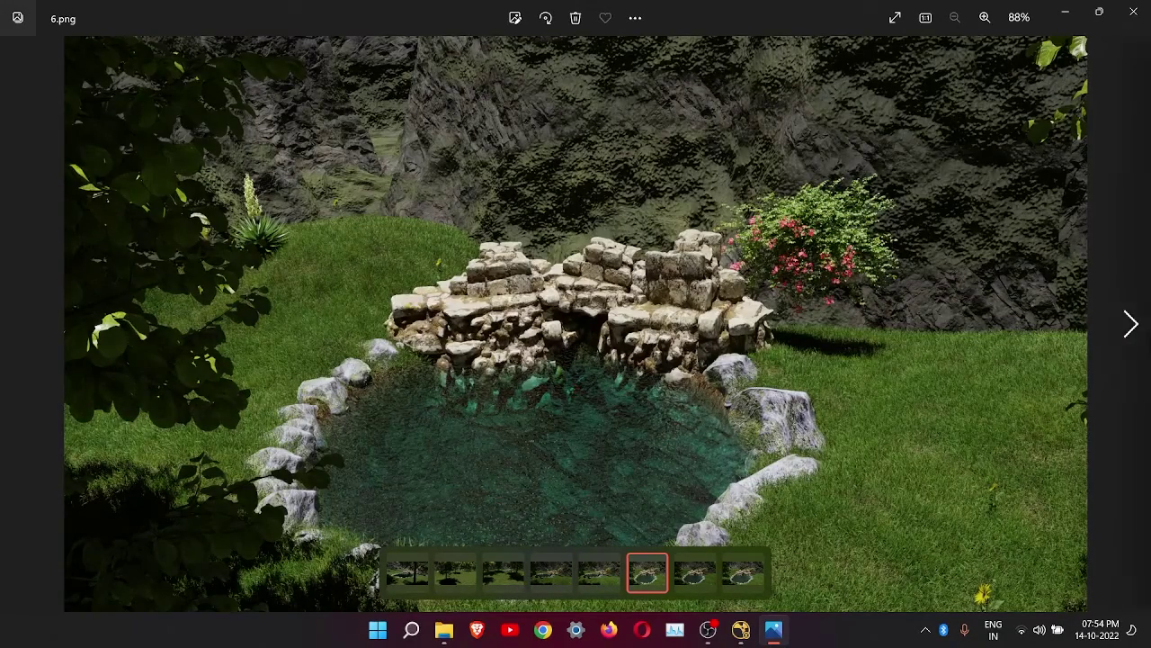
{"action": "left_click", "coordinate": [1147, 343]}
{"action": "left_click", "coordinate": [1147, 343]}
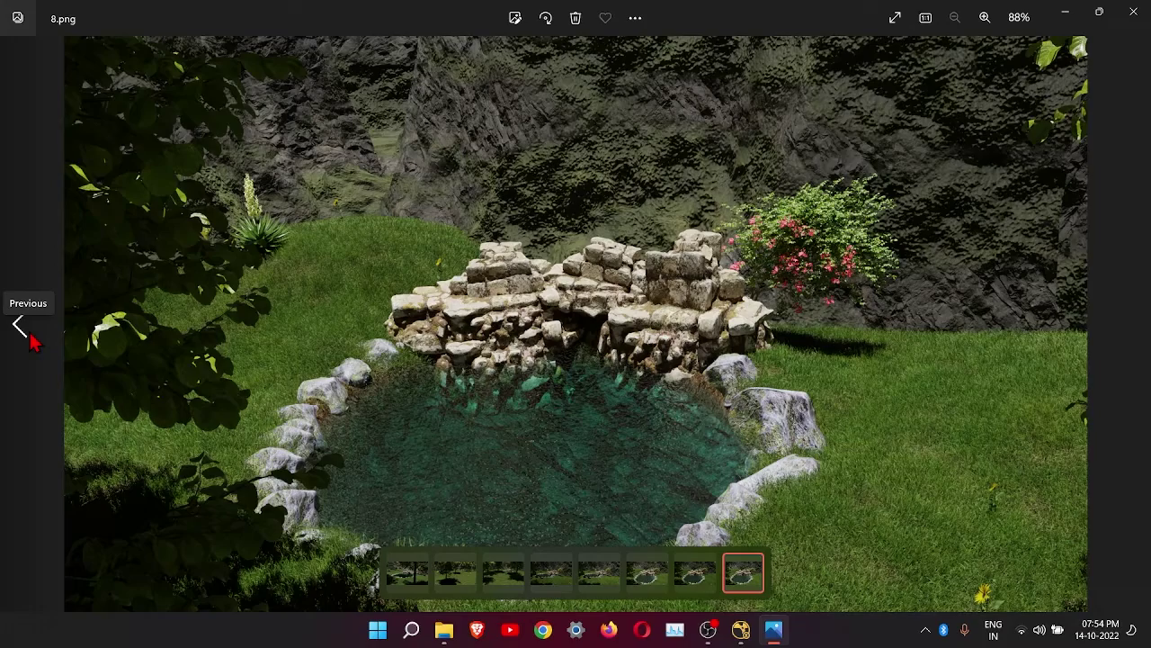
{"action": "left_click", "coordinate": [19, 326]}
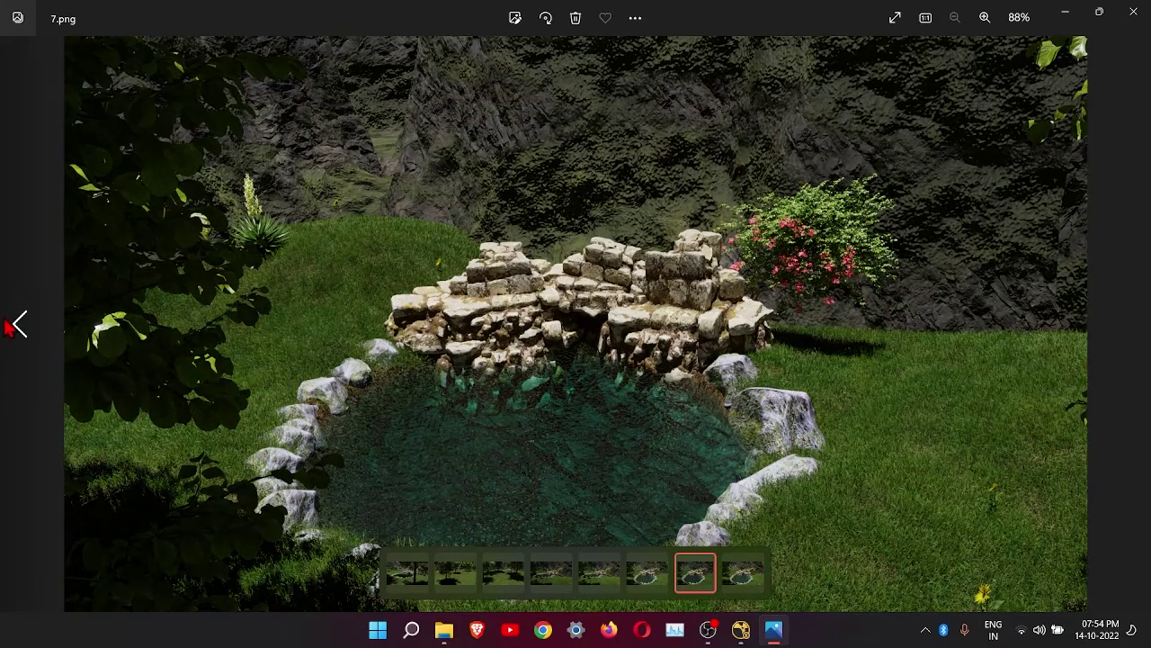
{"action": "left_click", "coordinate": [18, 326]}
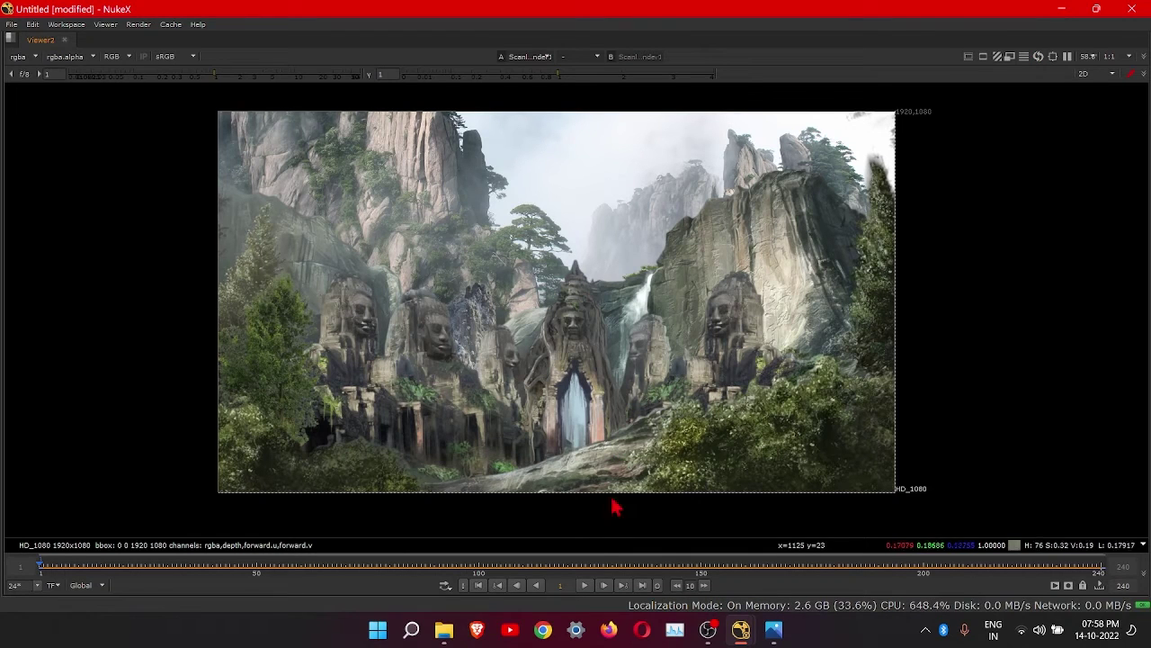
- Switch back to NukeX and play the cached camera animation in Viewer2 from frame 1
{"action": "left_click", "coordinate": [585, 587]}
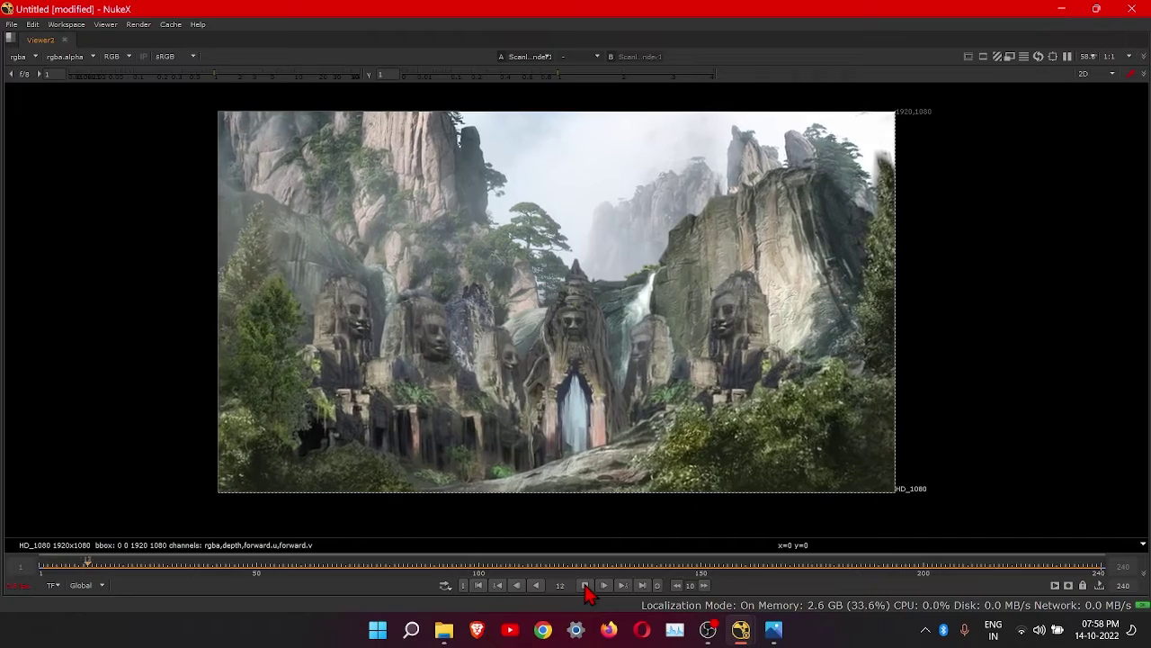